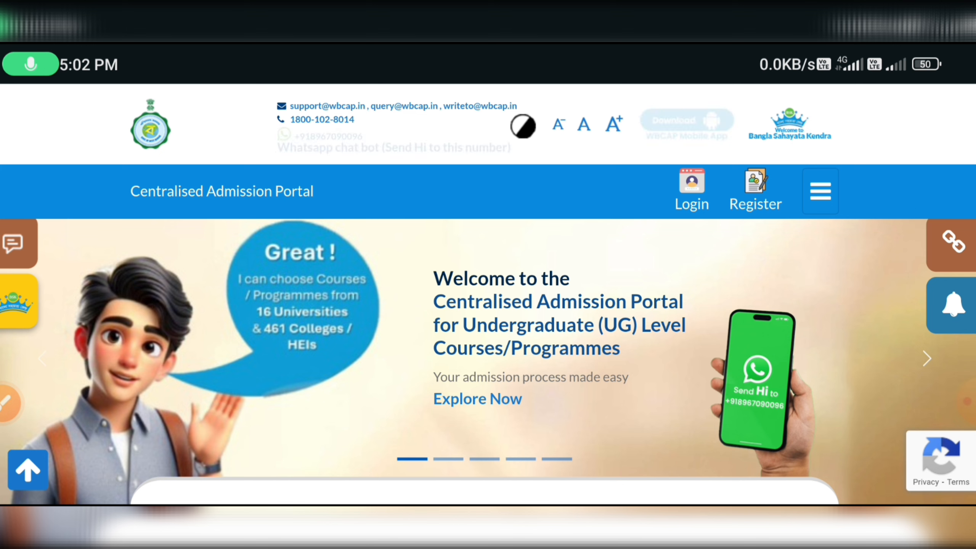
Move around the portal home page to bring the Register option into view.
scroll(488, 316, "up", 2)
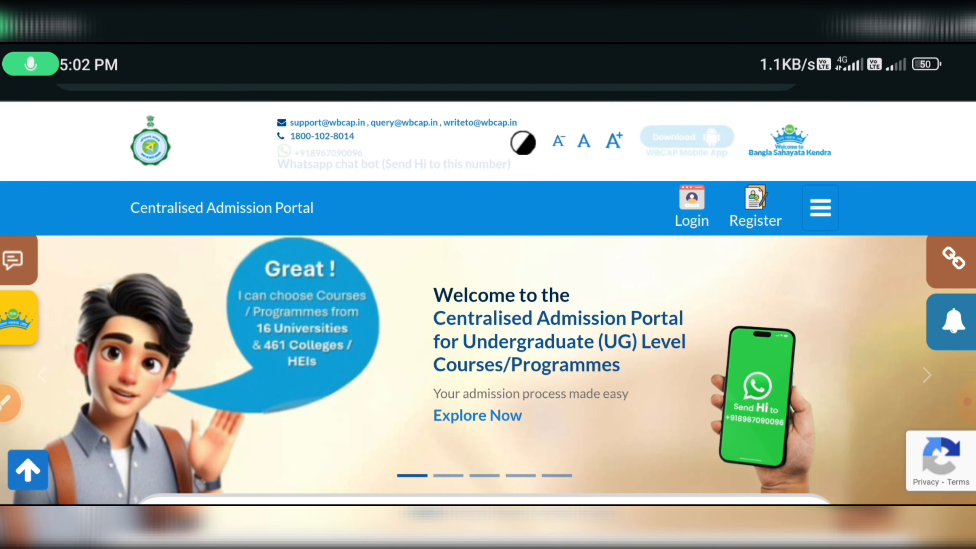
scroll(488, 315, "up", 2)
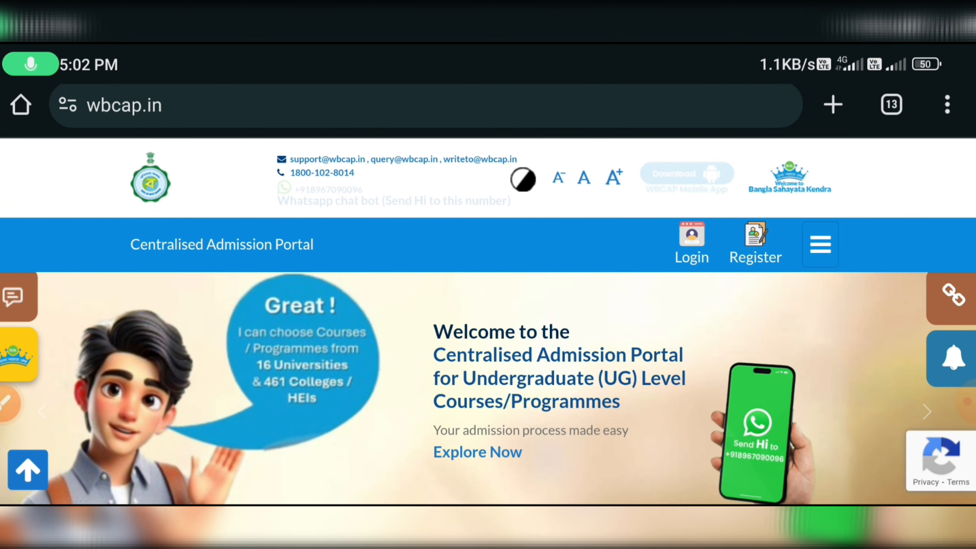
scroll(488, 316, "up", 1)
left_click(21, 403)
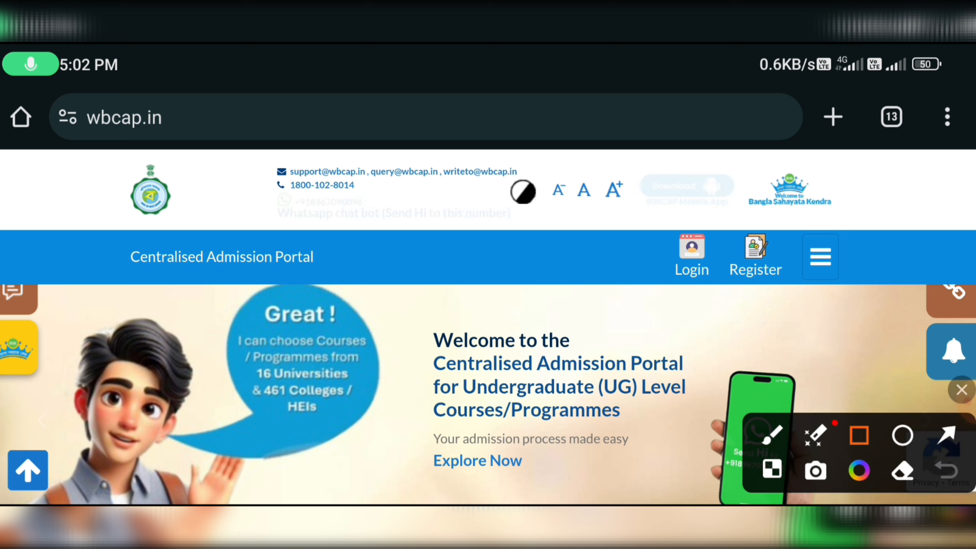
left_click_drag(66, 99, 180, 148)
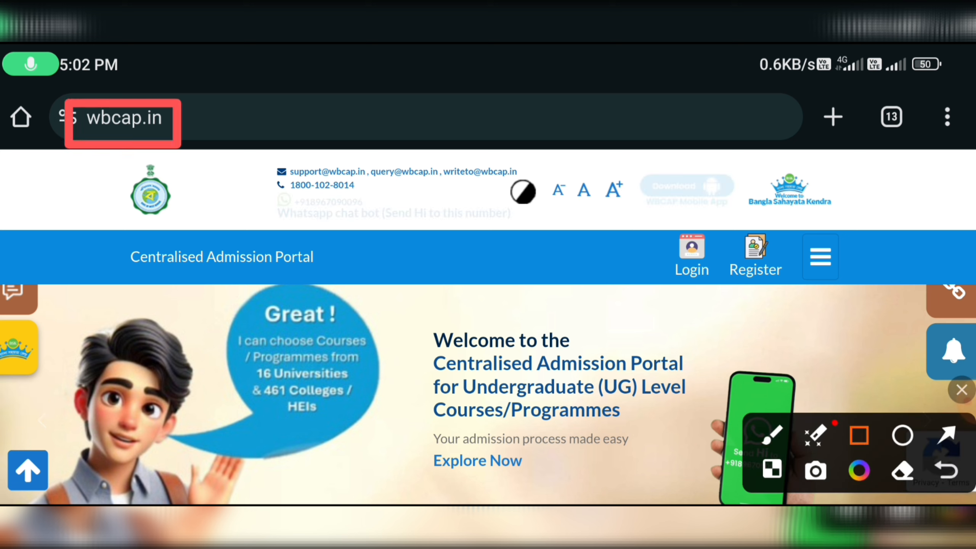
left_click(962, 399)
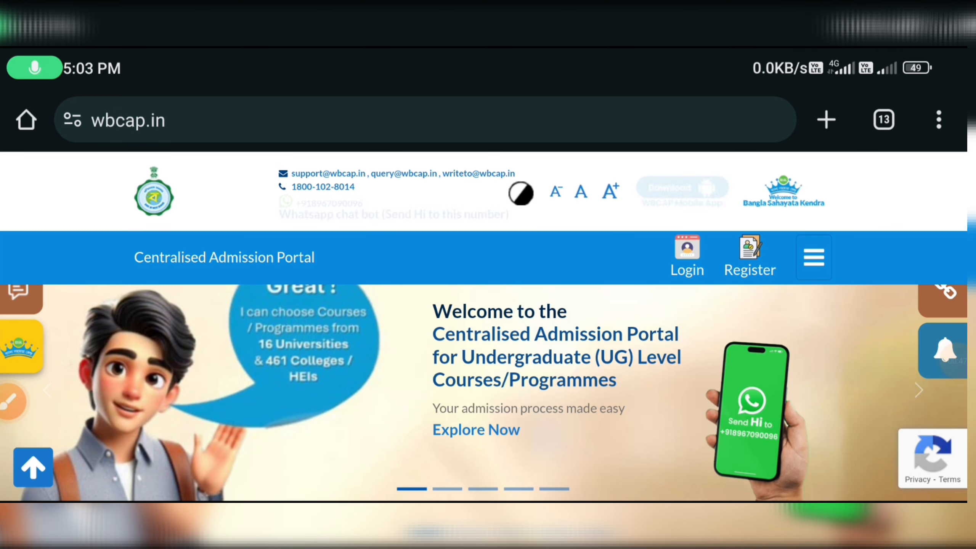
scroll(488, 347, "down", 2)
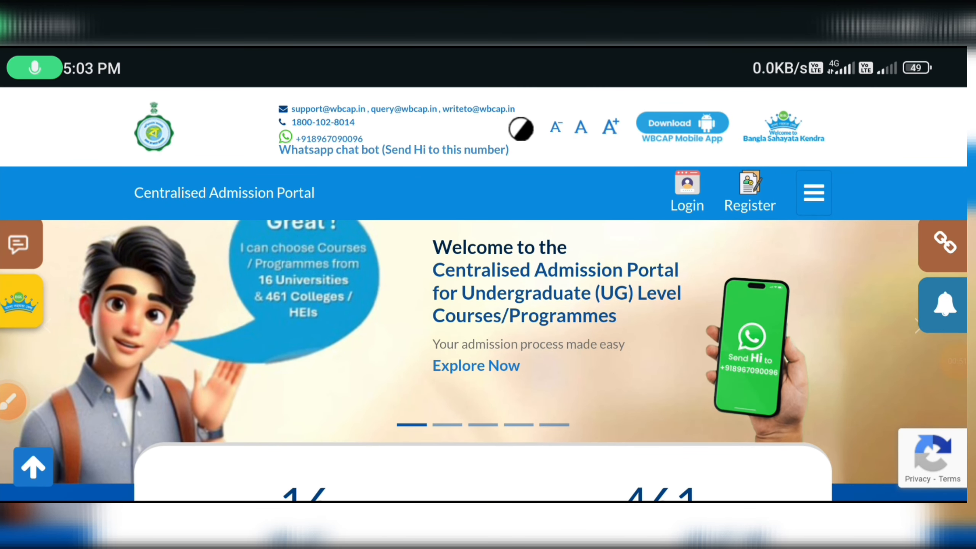
left_click_drag(657, 359, 755, 208)
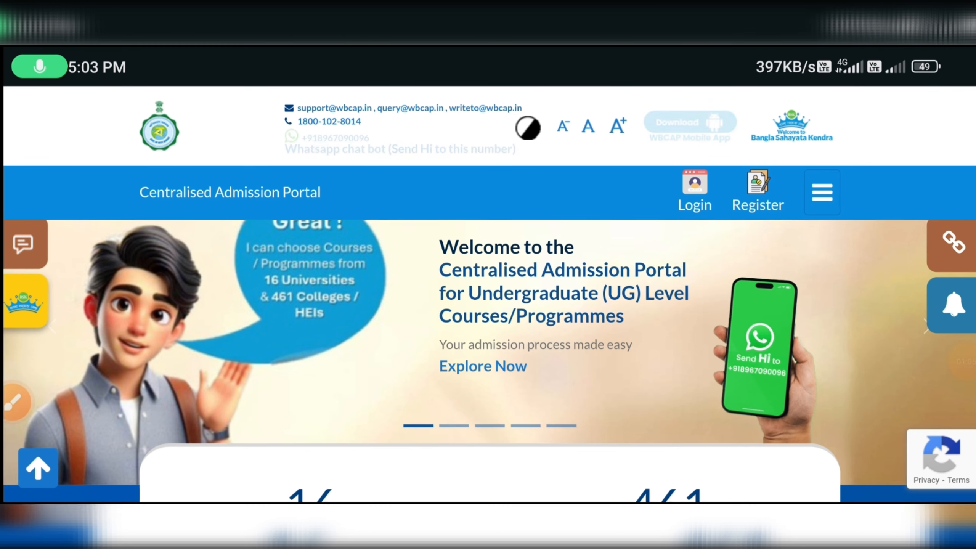
Open the new-applicant registration form and fill in the mobile number and e-mail.
left_click(756, 192)
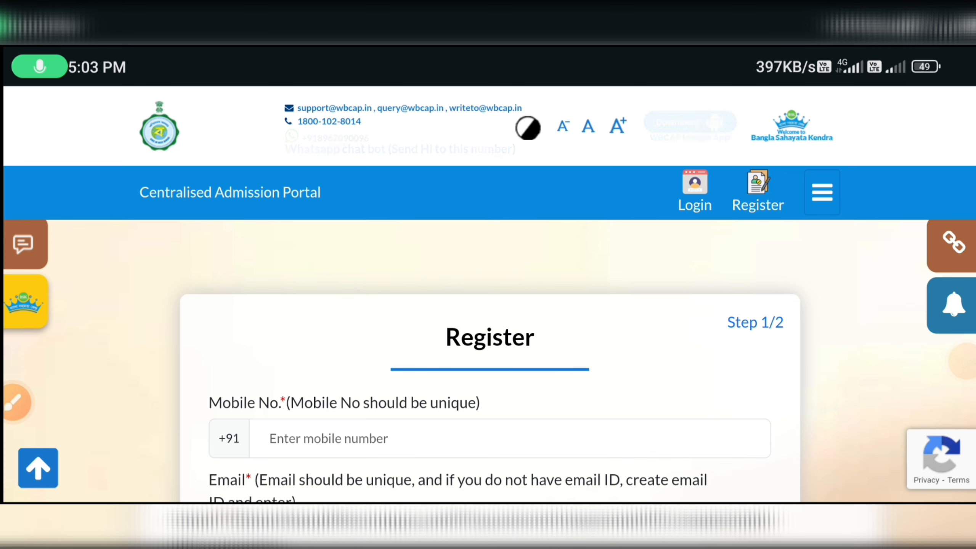
scroll(488, 365, "down", 3)
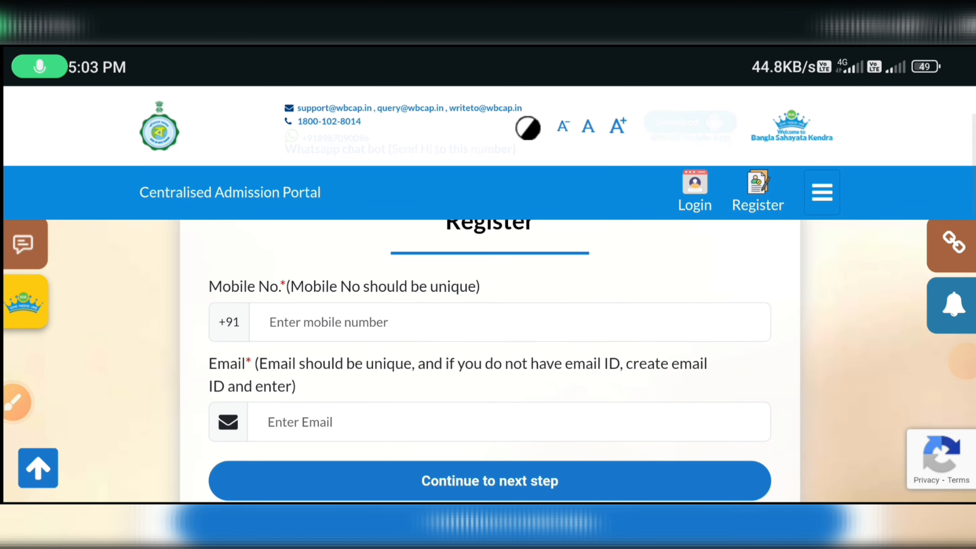
left_click(422, 322)
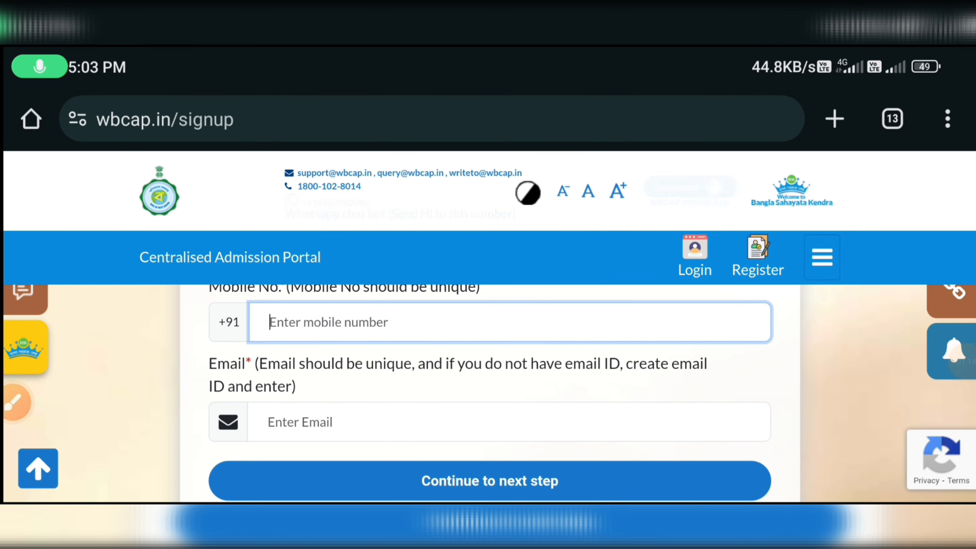
left_click(499, 421)
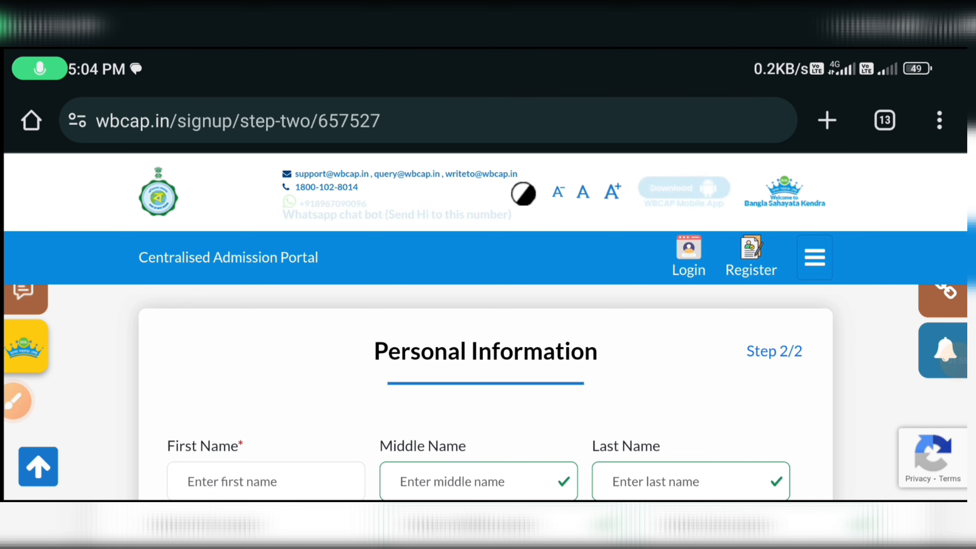
Set Gender to Male, leaving the District and Social Category dropdowns unselected.
scroll(485, 385, "down", 4)
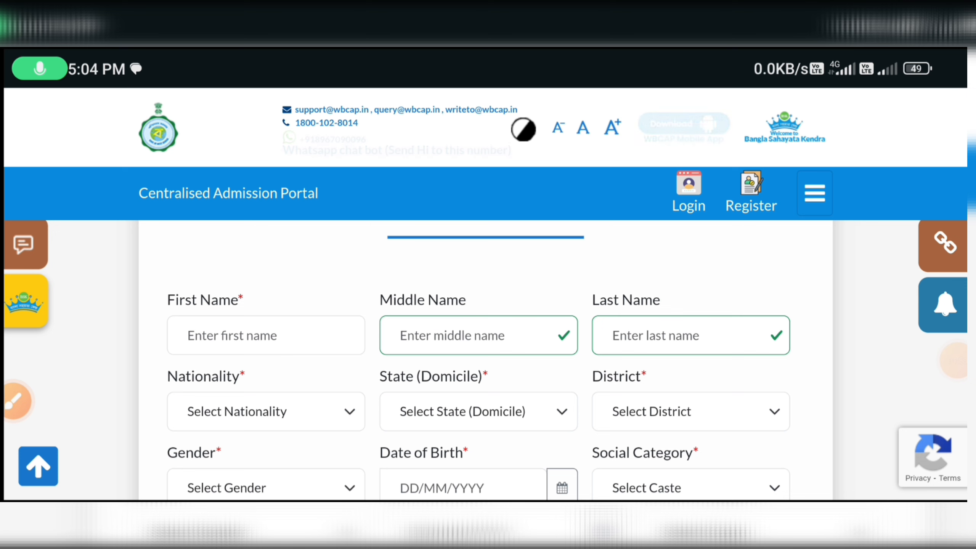
scroll(486, 384, "down", 2)
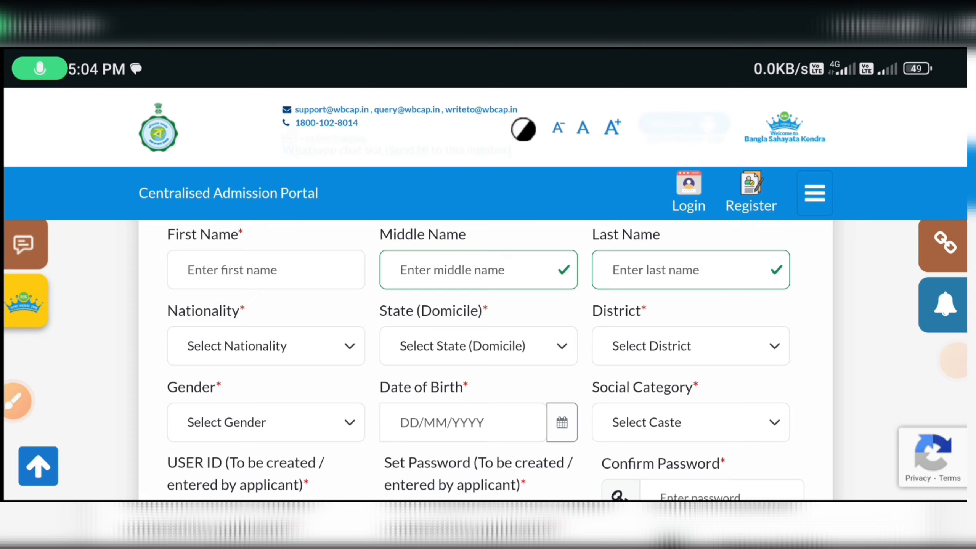
left_click(690, 346)
key("Escape")
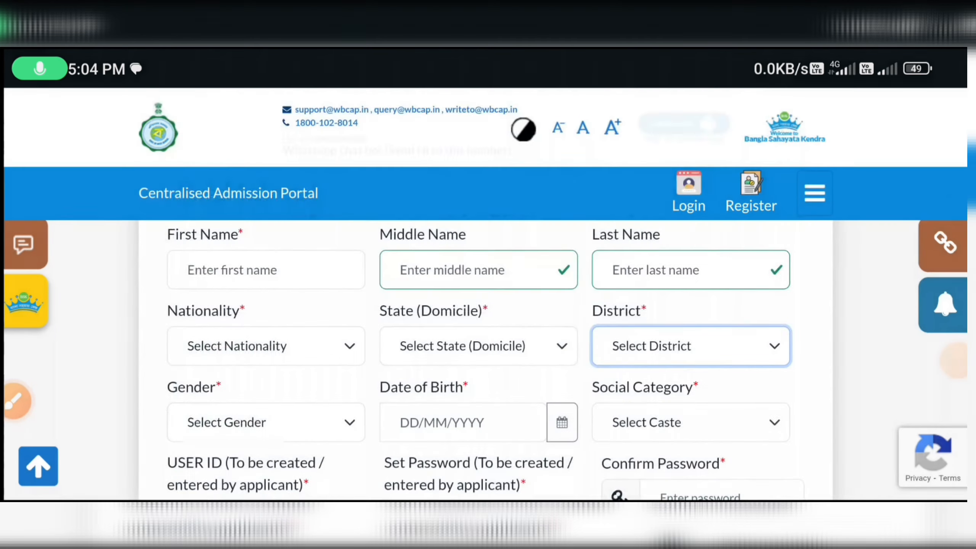
scroll(485, 361, "down", 2)
left_click(266, 345)
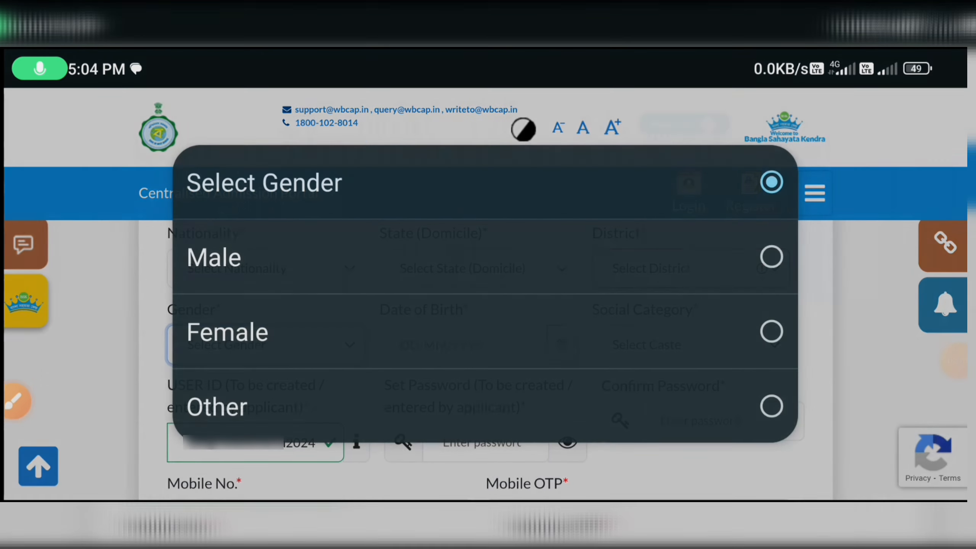
left_click(485, 257)
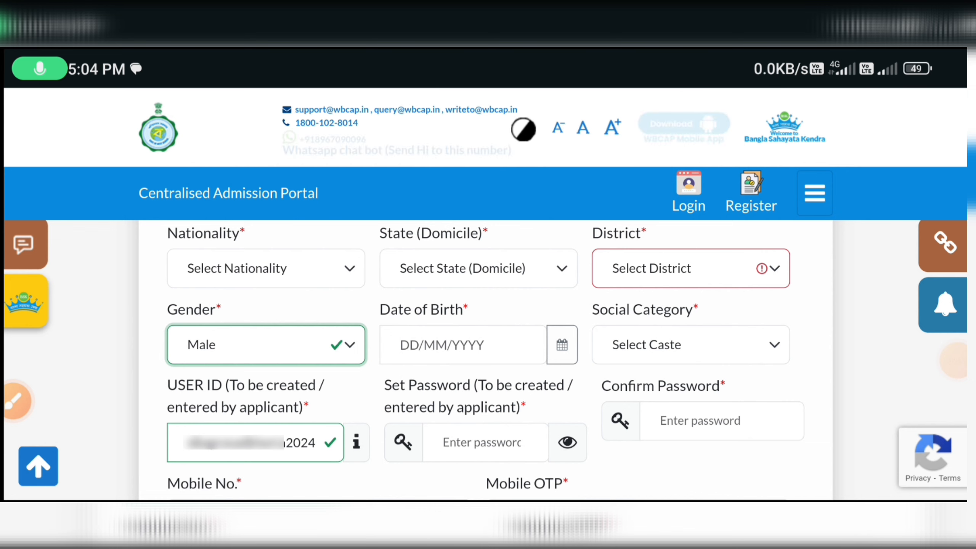
scroll(485, 361, "down", 1)
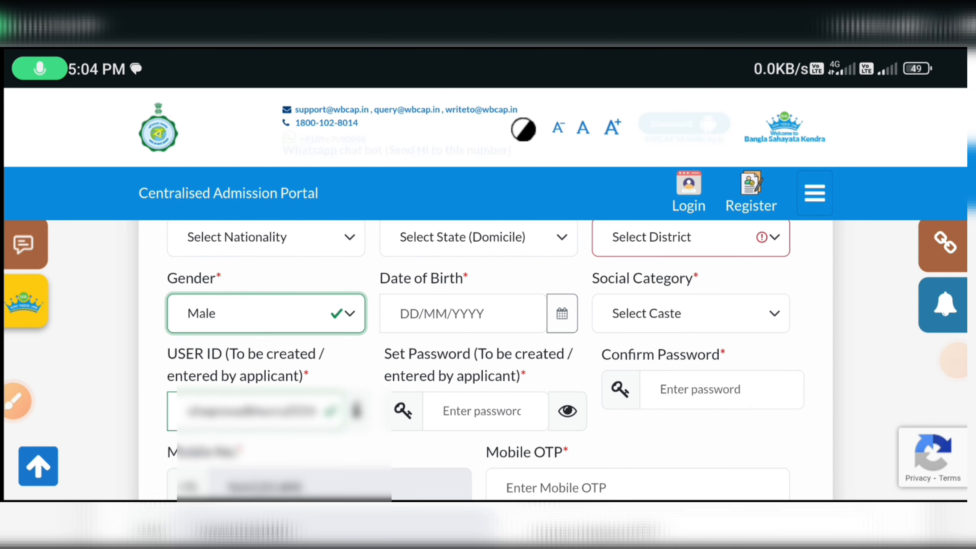
left_click(690, 313)
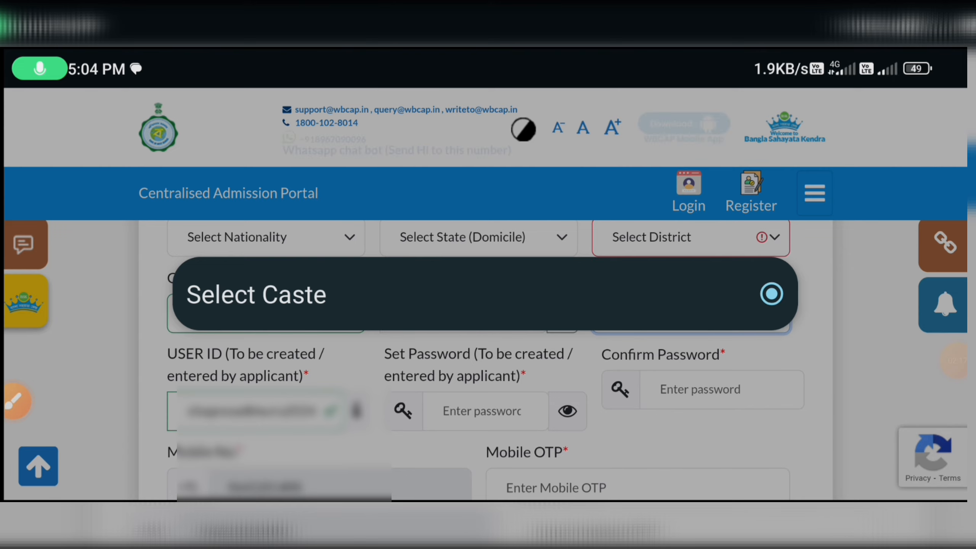
left_click(485, 294)
scroll(485, 362, "down", 1)
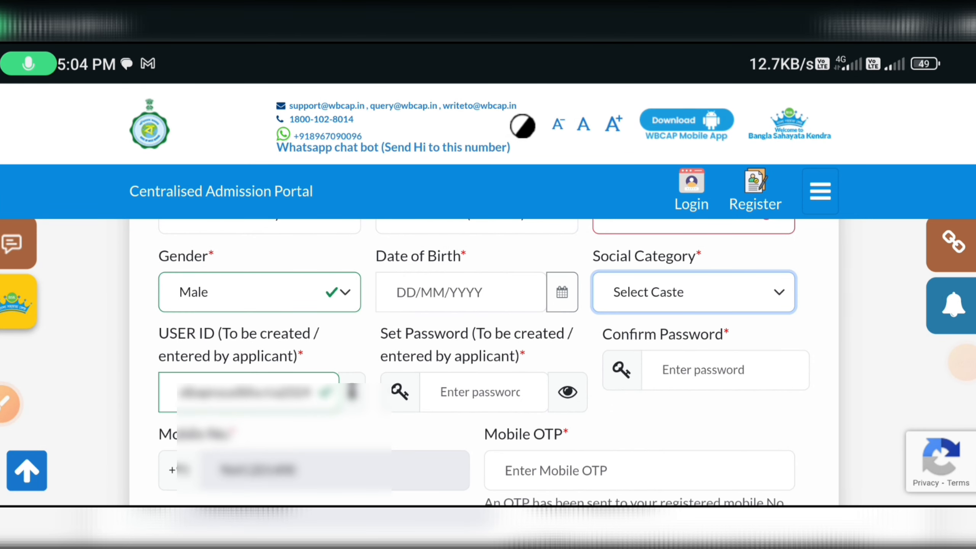
scroll(484, 361, "down", 1)
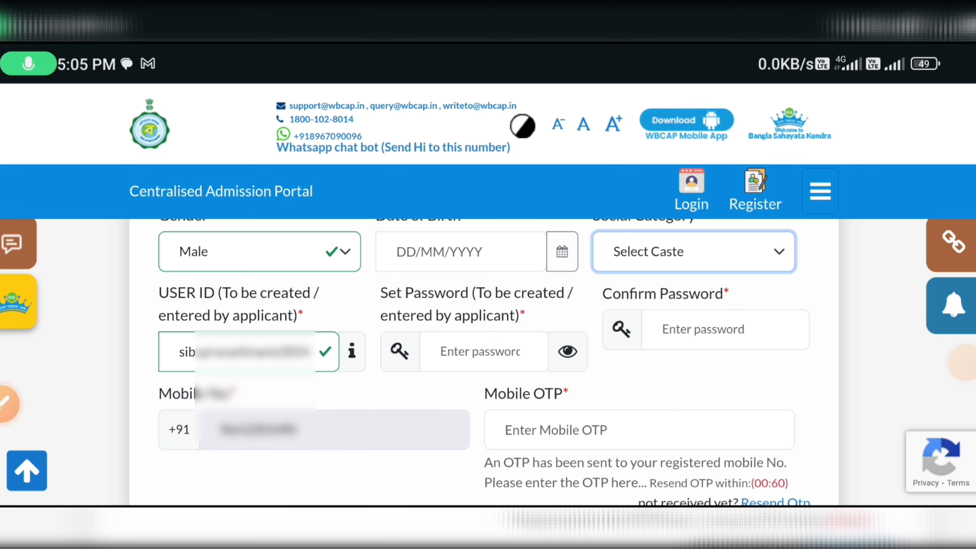
Touch the Set Password and Mobile OTP fields, leaving both empty, and scroll to the 10+2 section.
scroll(488, 361, "down", 1)
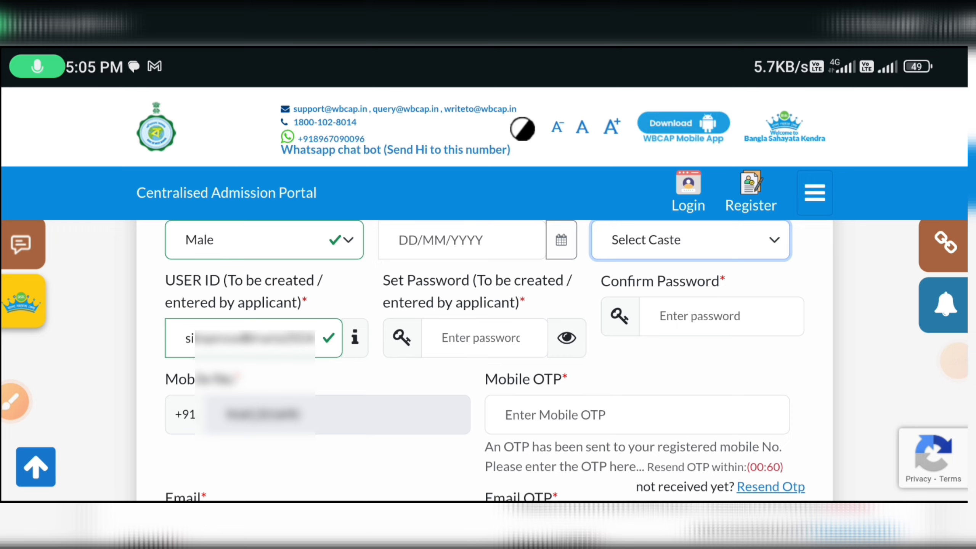
left_click(485, 338)
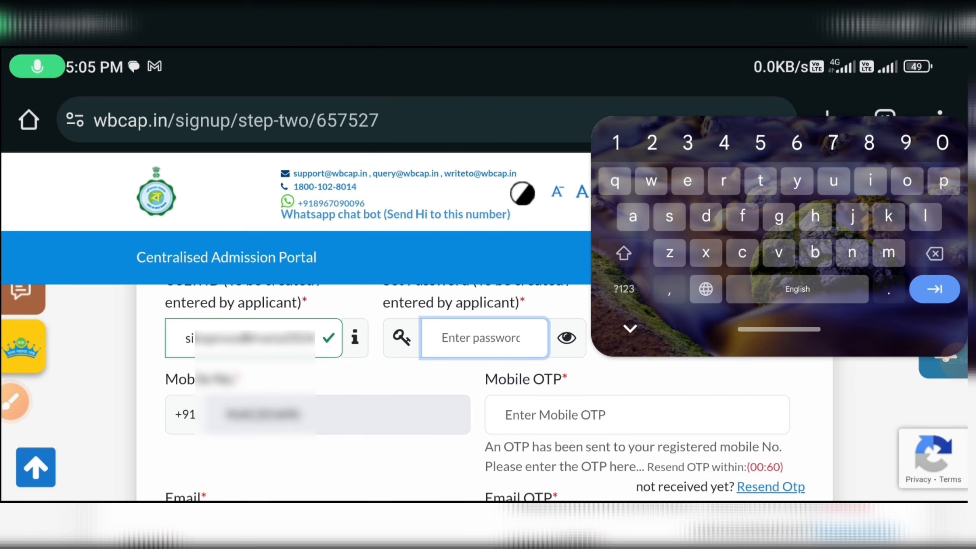
left_click(637, 414)
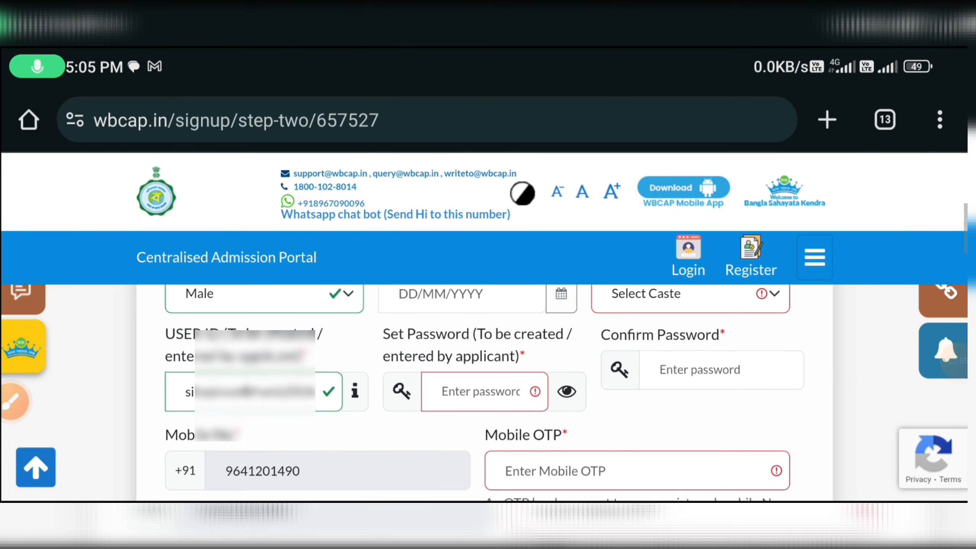
scroll(488, 346, "down", 1)
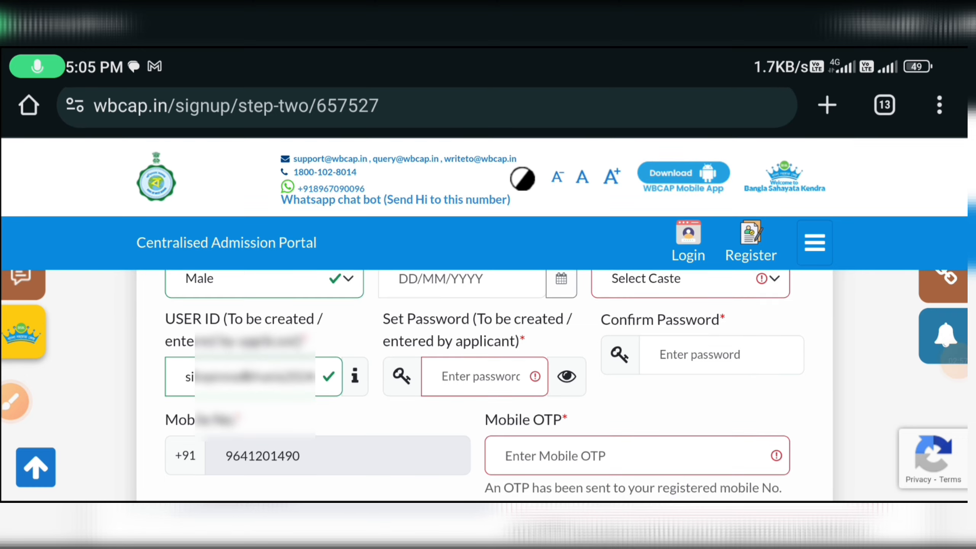
scroll(488, 347, "down", 3)
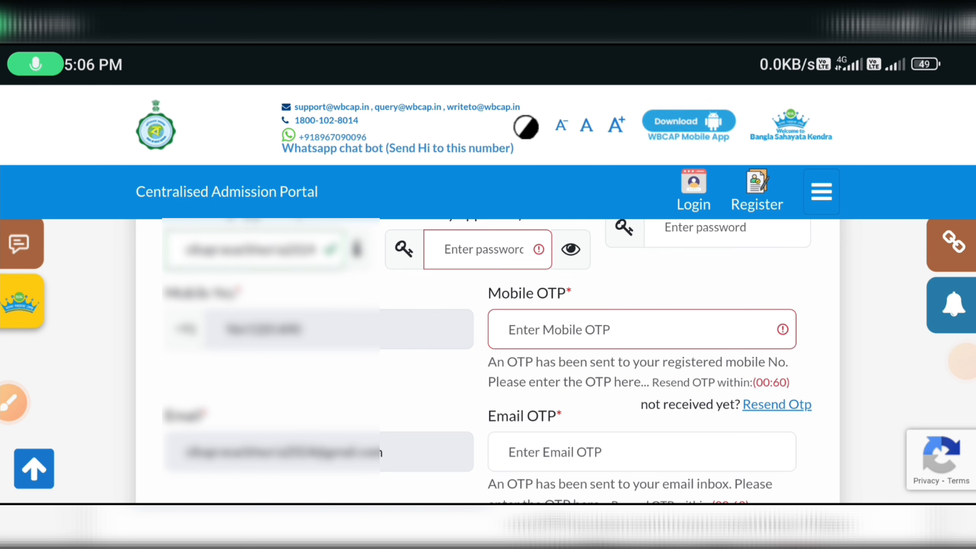
scroll(488, 384, "down", 6)
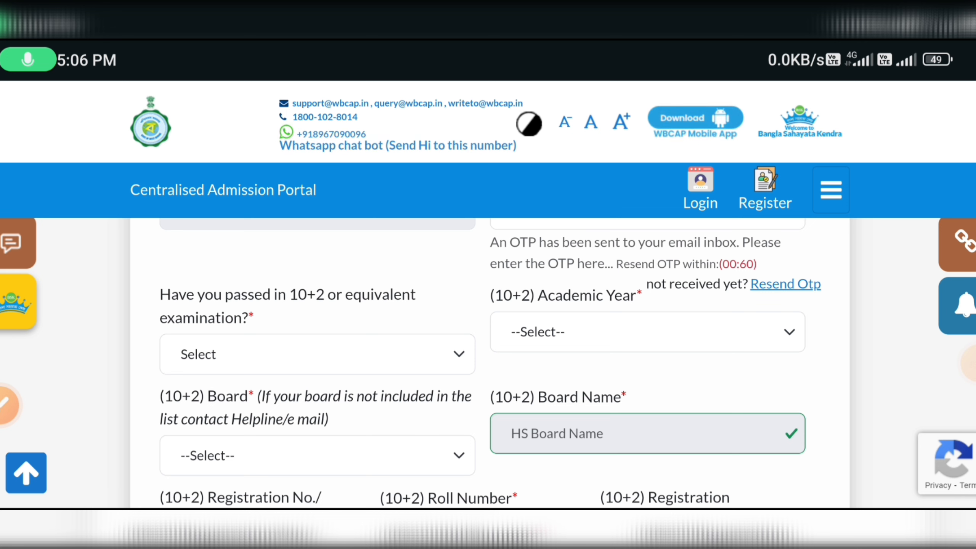
Mark 10+2 as passed in 2024 with board West Bengal Council of Higher Secondary Education.
left_click(323, 352)
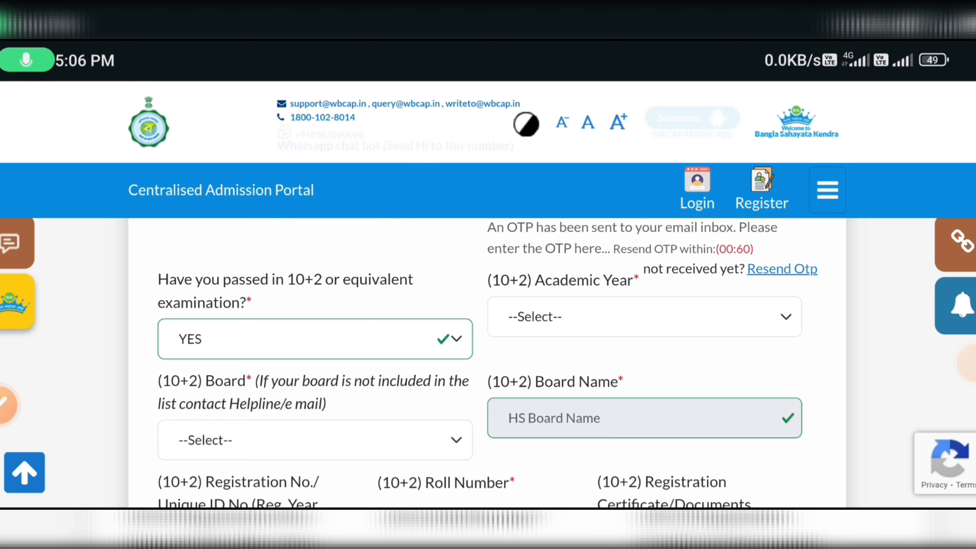
left_click(644, 316)
left_click(461, 196)
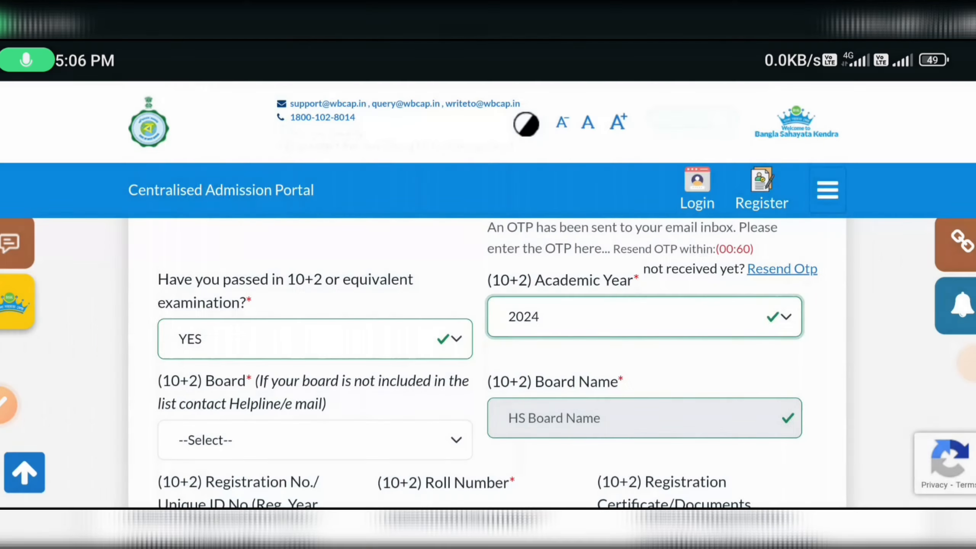
scroll(474, 384, "down", 2)
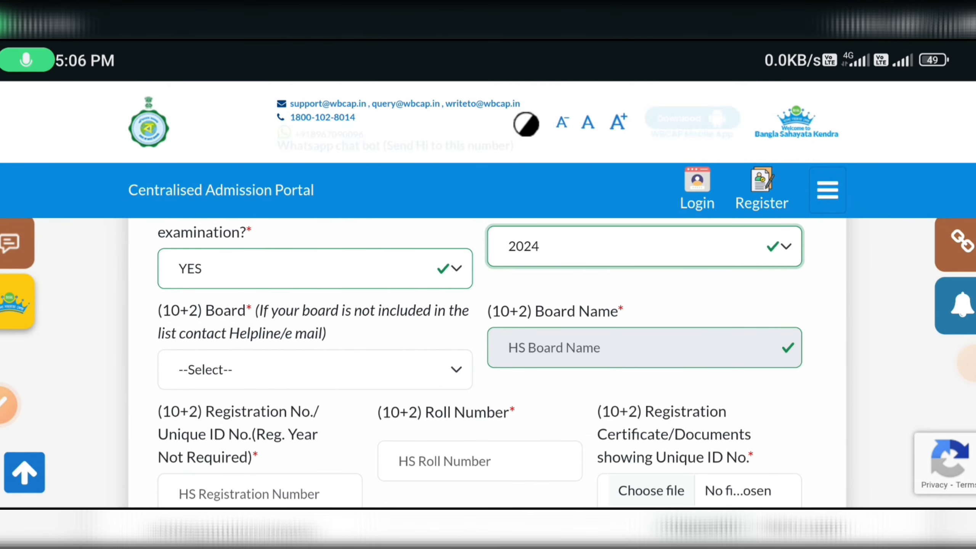
left_click(314, 370)
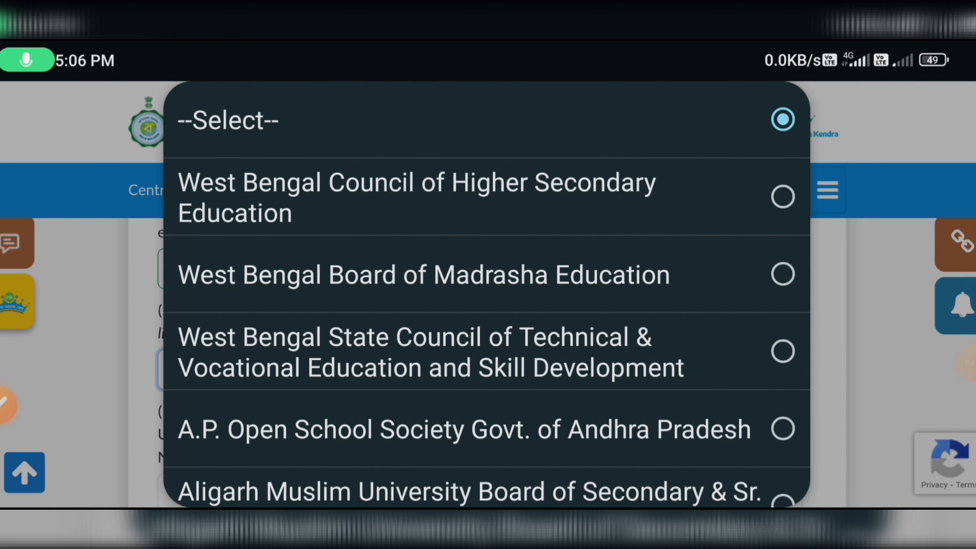
left_click(417, 197)
Touch the HS registration and roll number fields, leaving both empty.
scroll(488, 346, "down", 3)
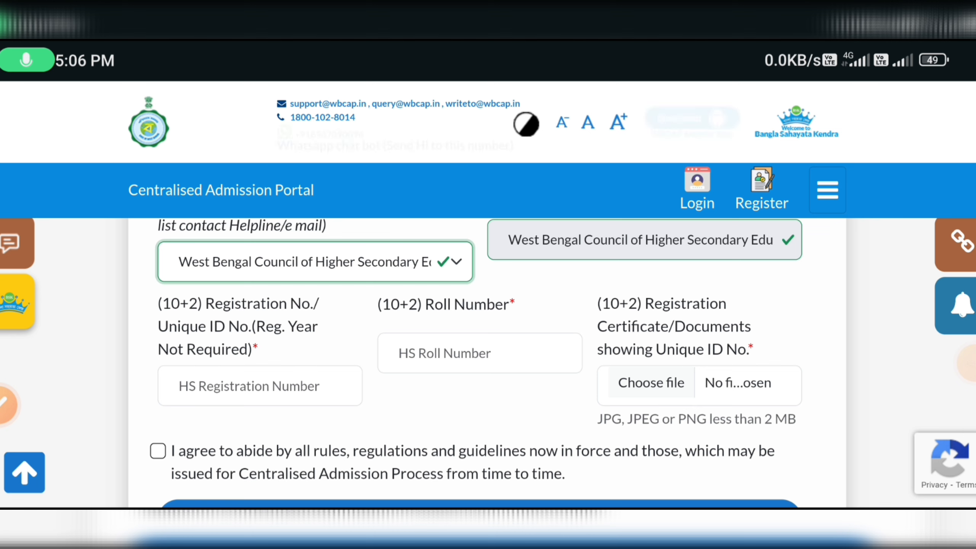
left_click(260, 385)
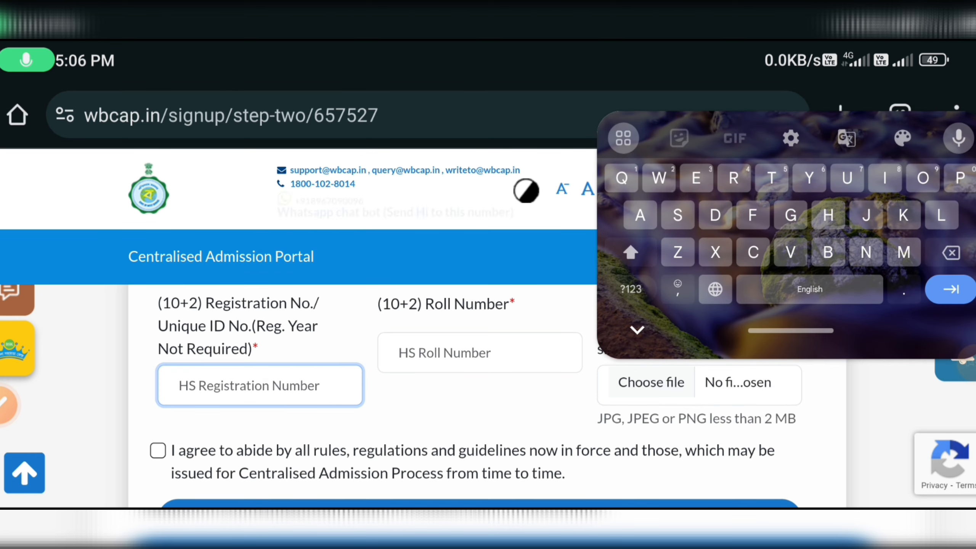
left_click(480, 411)
left_click(480, 352)
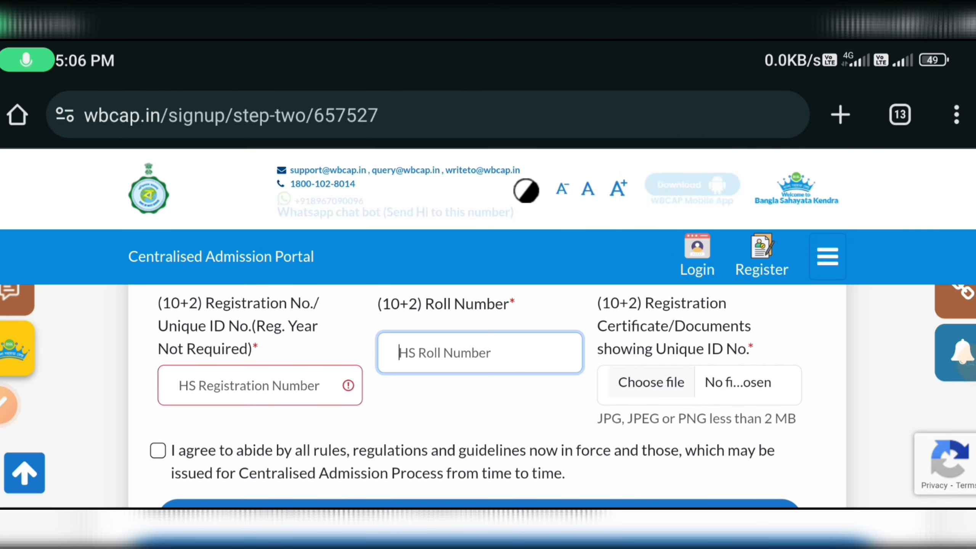
left_click(481, 411)
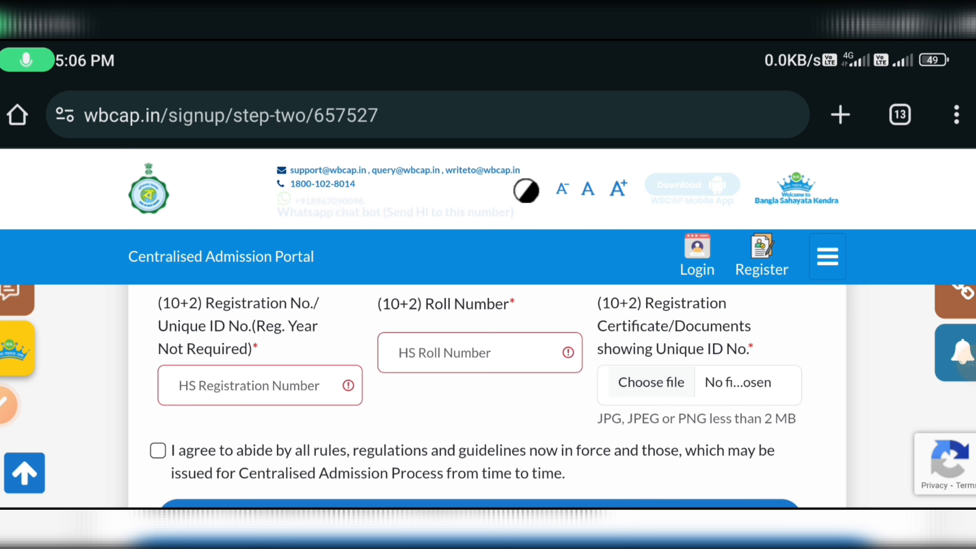
scroll(488, 346, "down", 3)
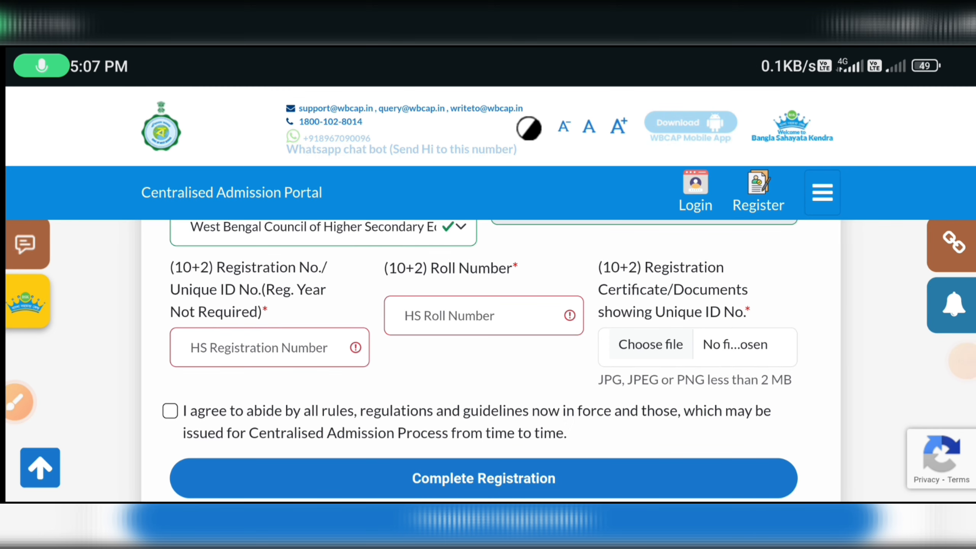
Accept the rules and regulations agreement to complete registration.
scroll(488, 346, "down", 2)
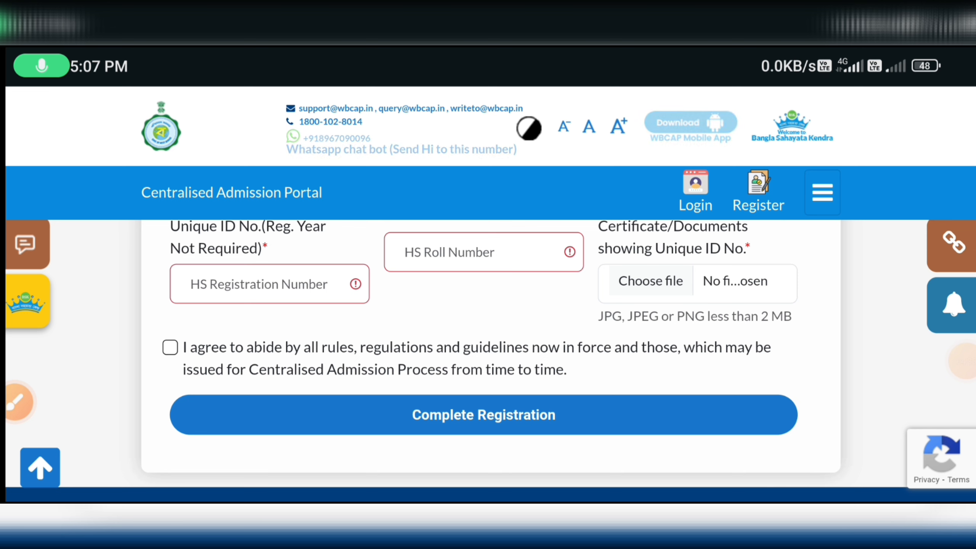
left_click(169, 348)
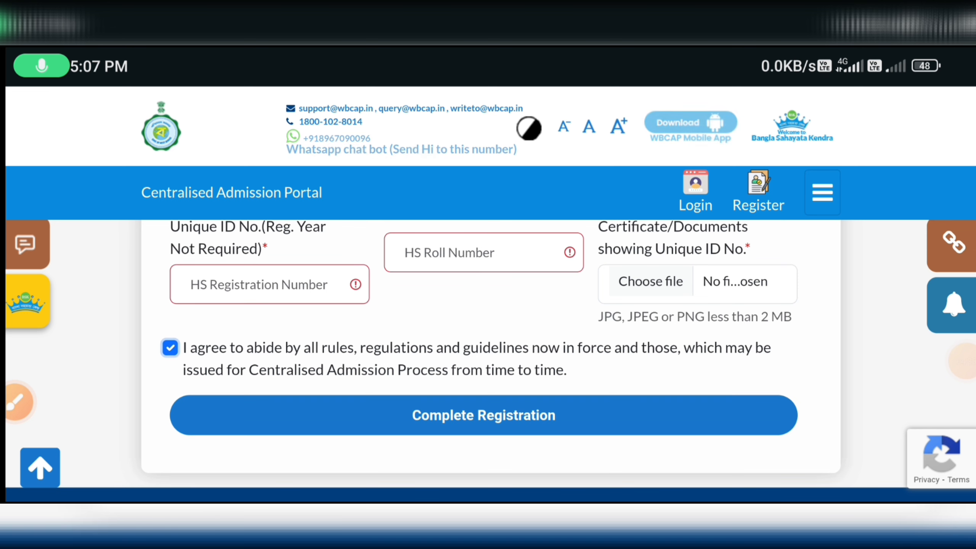
scroll(488, 347, "down", 1)
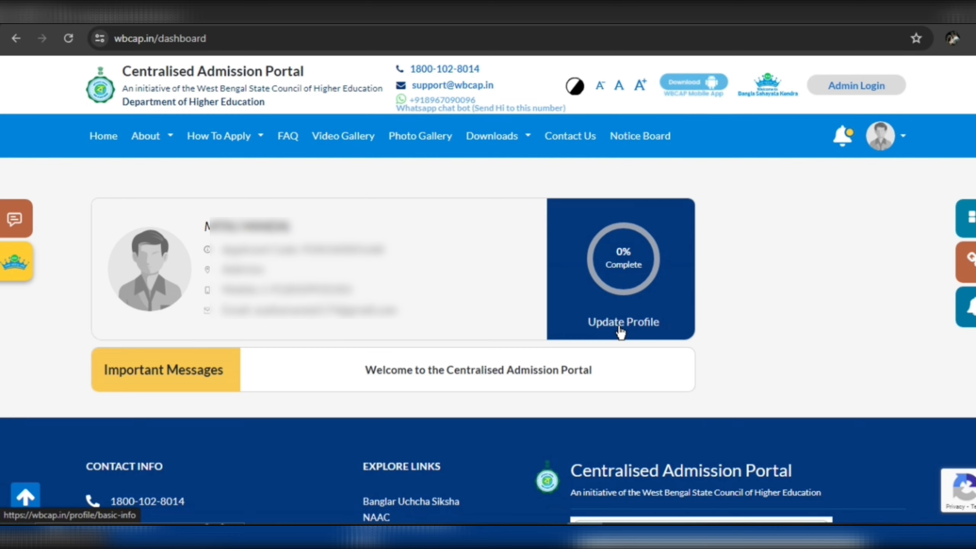
Open the profile update page, dismiss the Personal Information tip, and view General Information.
left_click(620, 327)
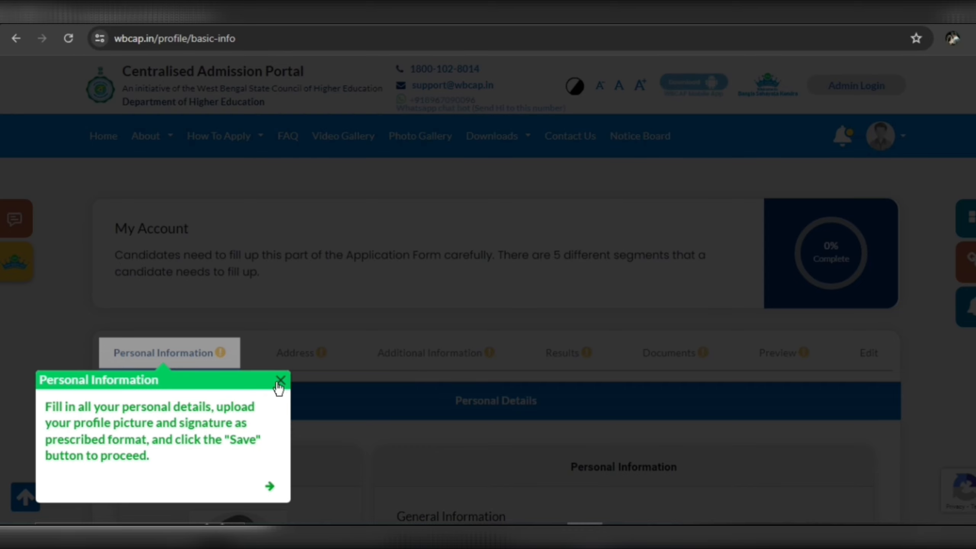
left_click(281, 380)
scroll(430, 304, "down", 3)
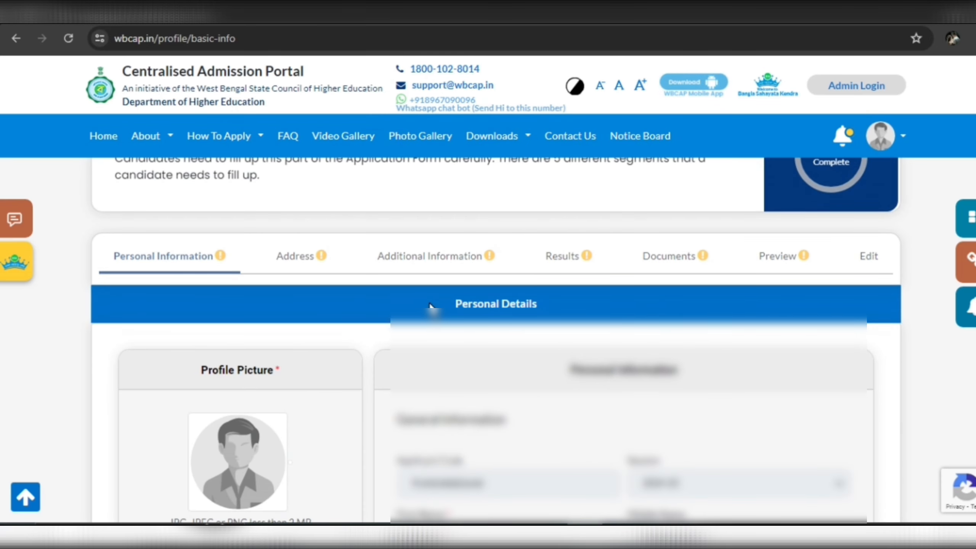
scroll(429, 304, "down", 4)
scroll(429, 304, "up", 2)
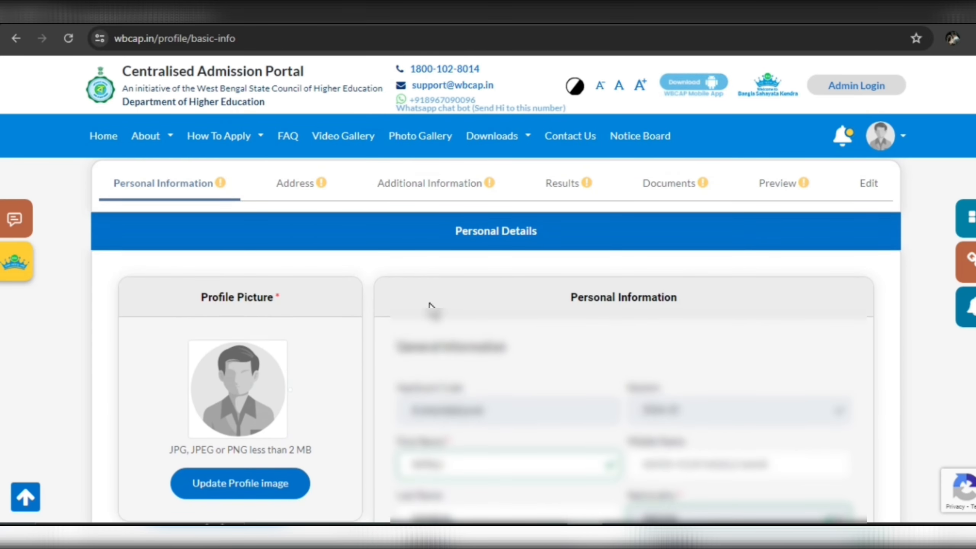
scroll(429, 304, "down", 3)
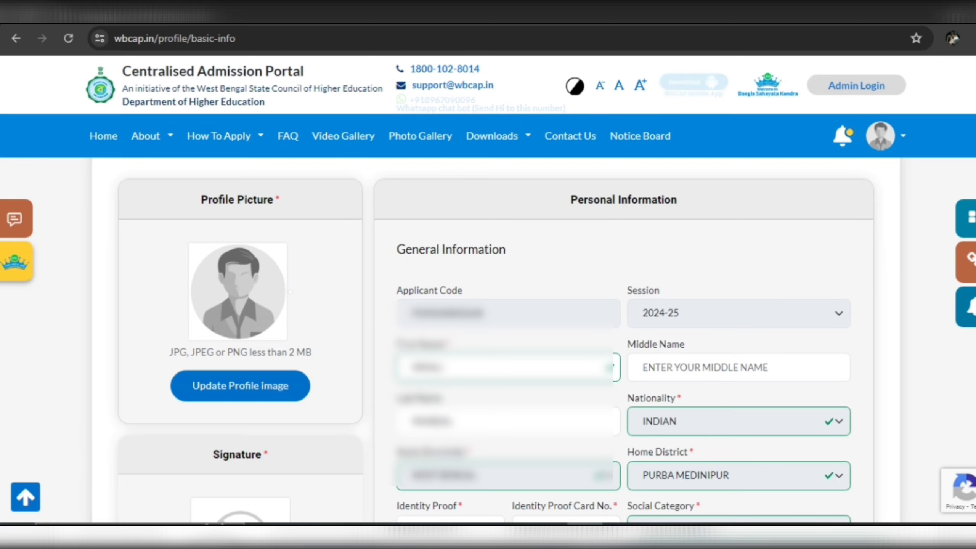
Upload a new profile picture and save the uploaded signature image.
left_click(261, 385)
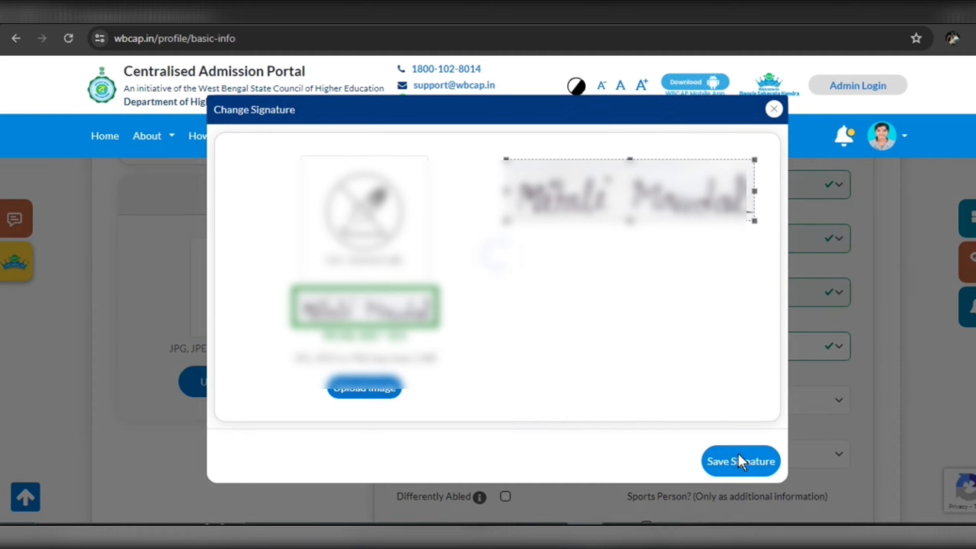
left_click(738, 453)
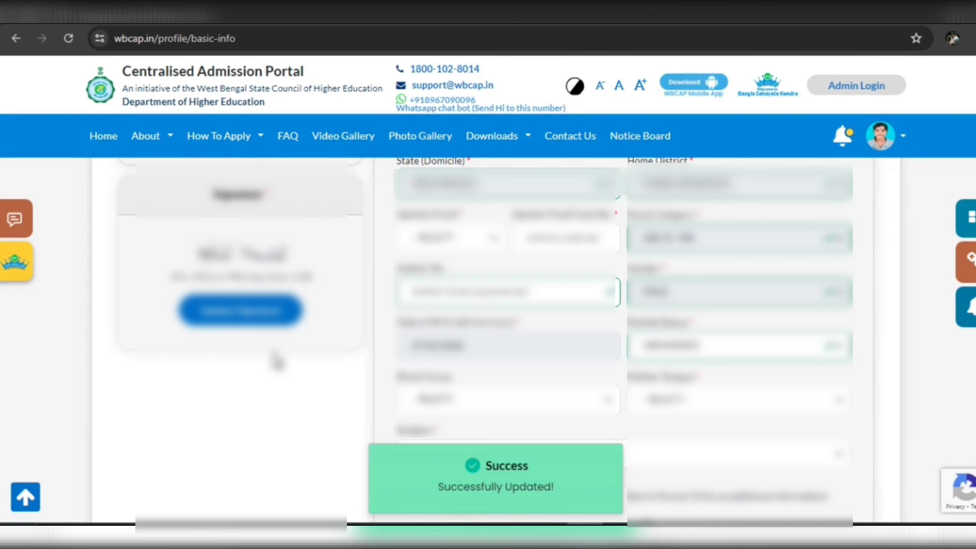
scroll(495, 359, "up", 4)
scroll(495, 360, "up", 5)
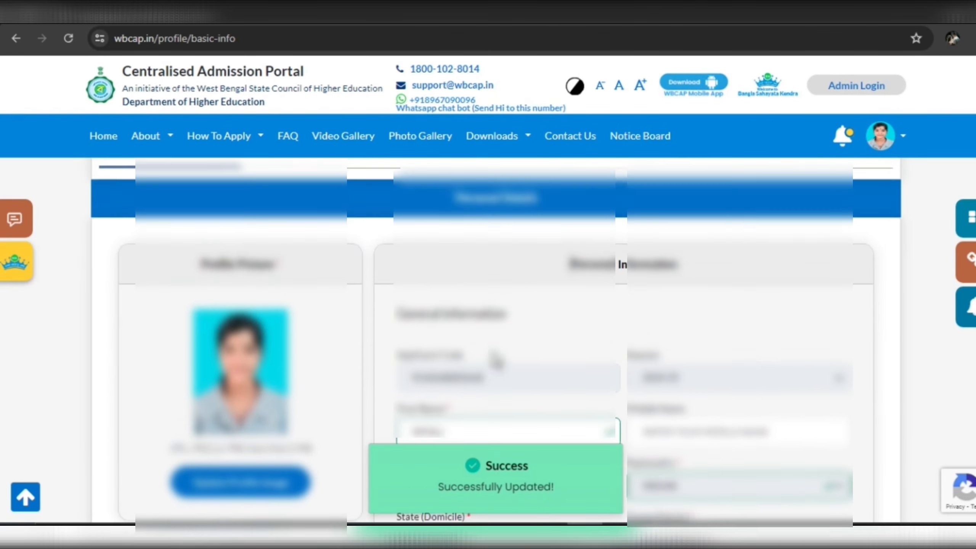
scroll(607, 257, "down", 3)
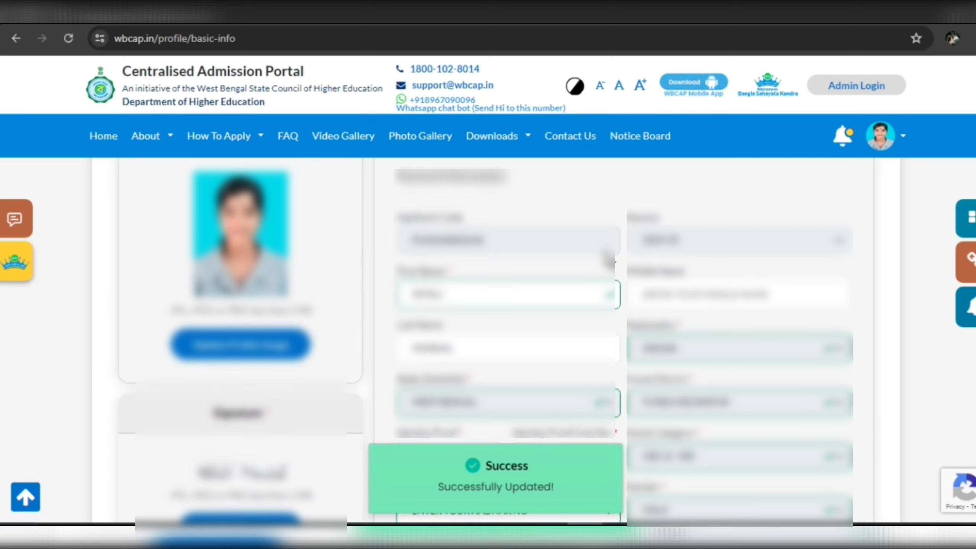
scroll(608, 261, "down", 1)
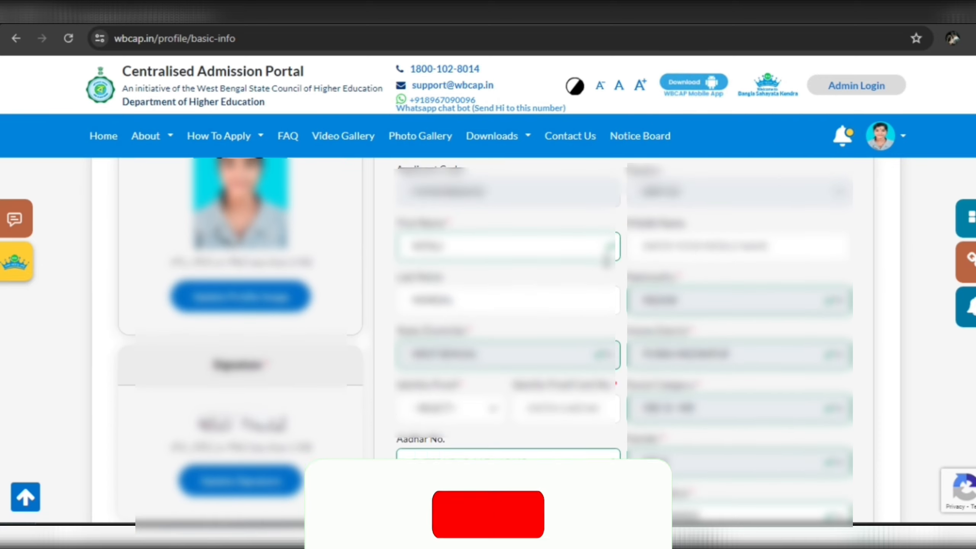
scroll(607, 257, "down", 2)
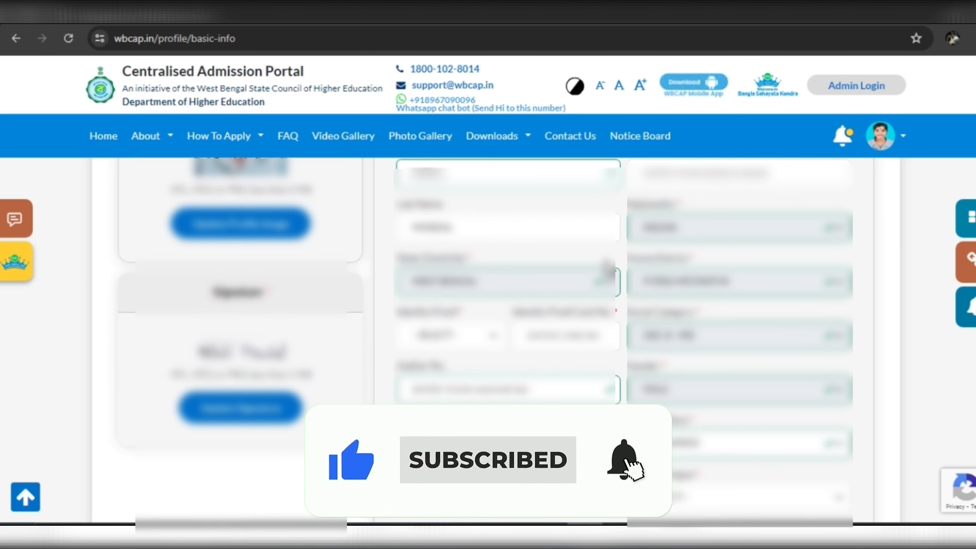
Choose the identity proof type and enter the identity card number.
scroll(608, 267, "down", 1)
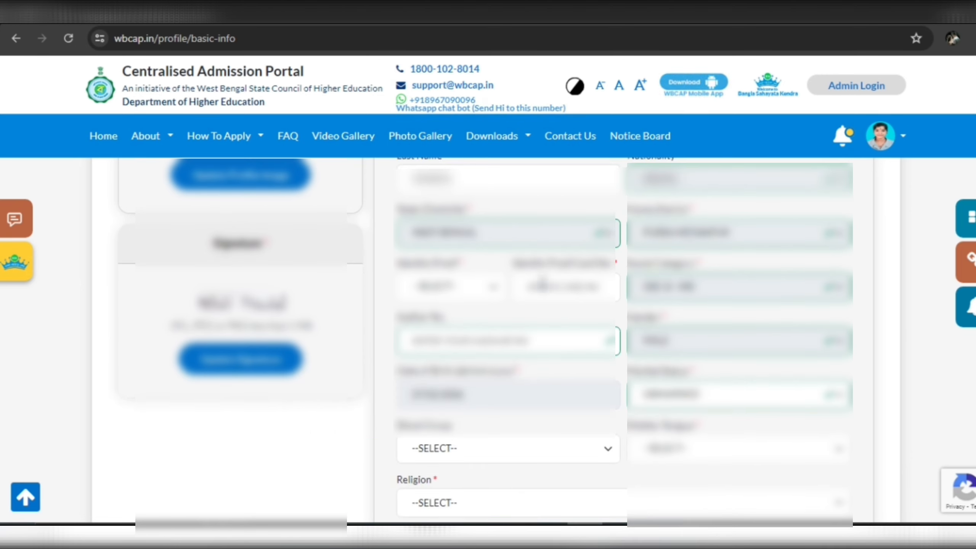
left_click(494, 287)
left_click(563, 310)
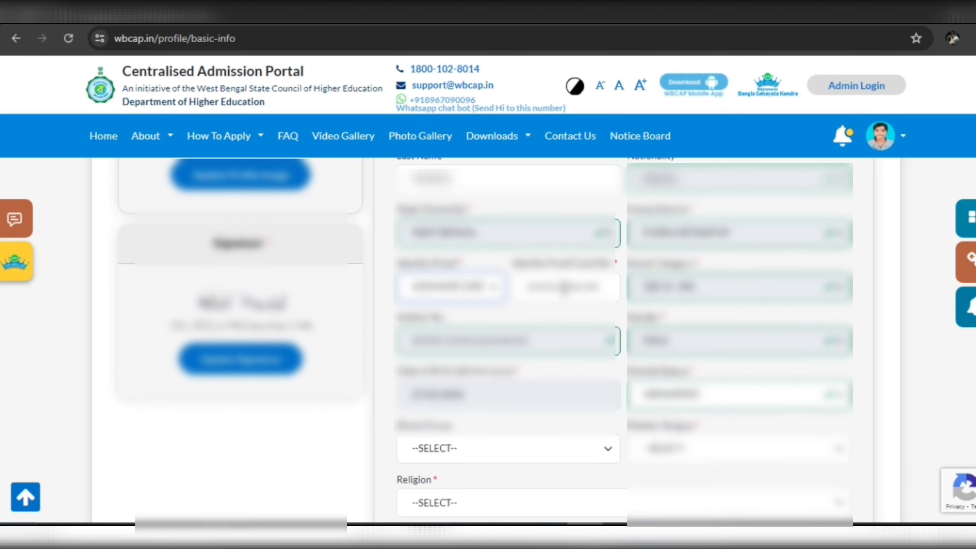
left_click(564, 286)
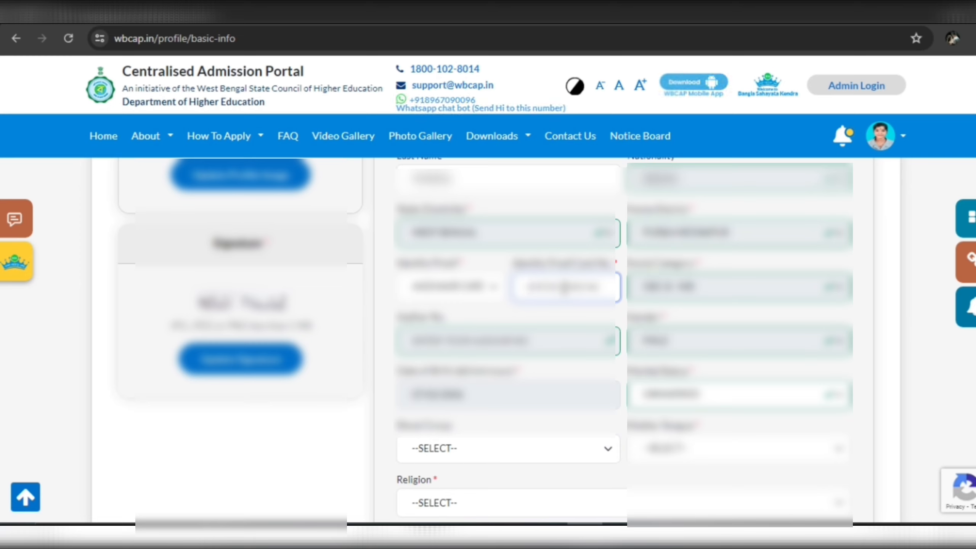
type("****")
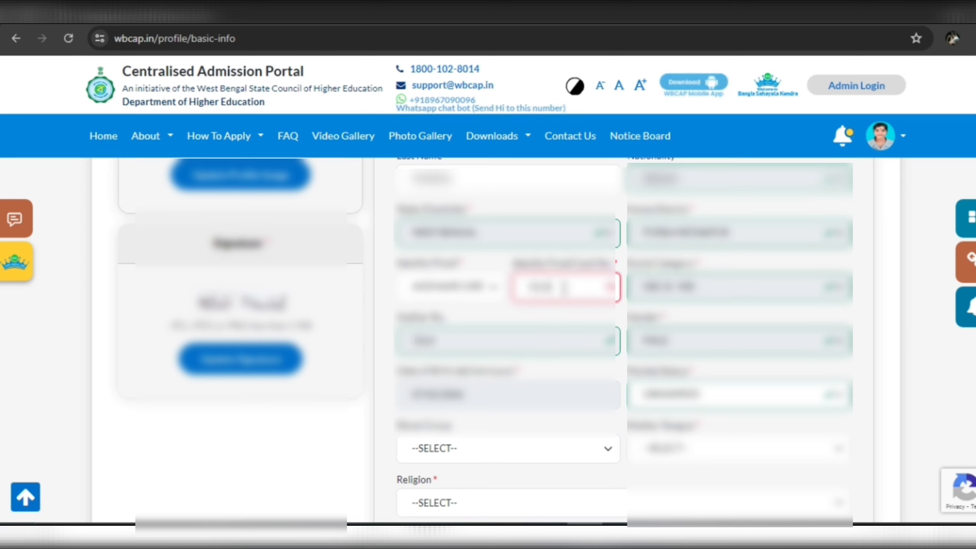
type("****")
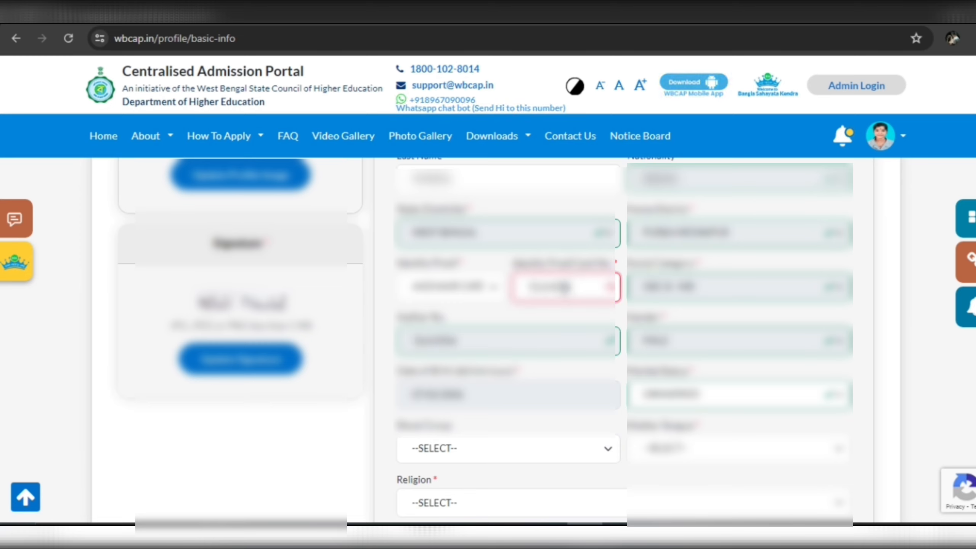
Choose the blood group, mother tongue BENGALI (BANGLA), and the applicant's religion.
scroll(545, 319, "down", 3)
left_click(540, 352)
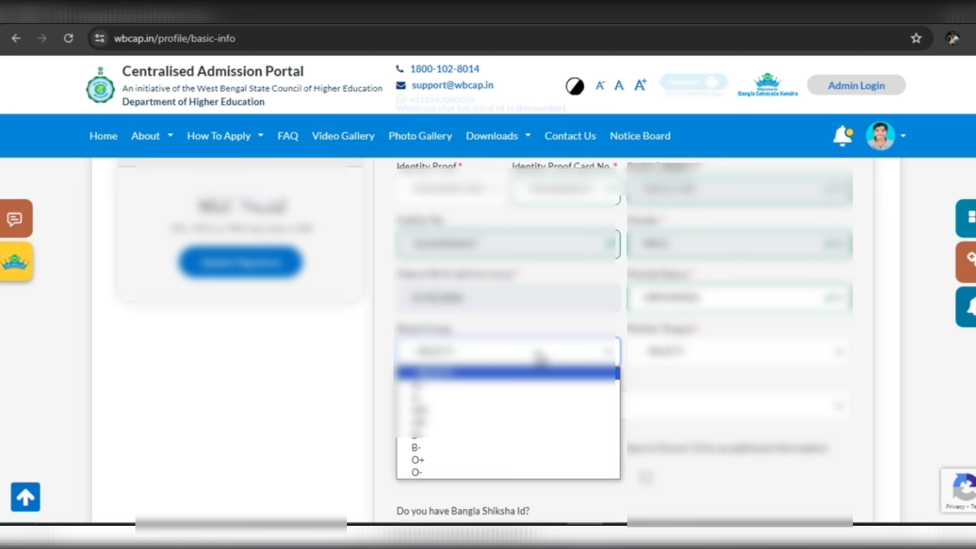
left_click(487, 442)
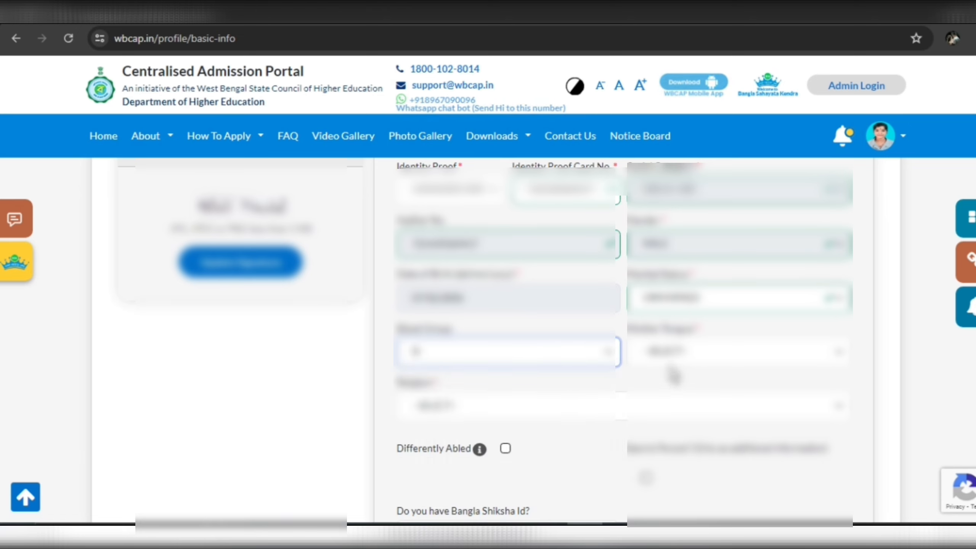
left_click(680, 360)
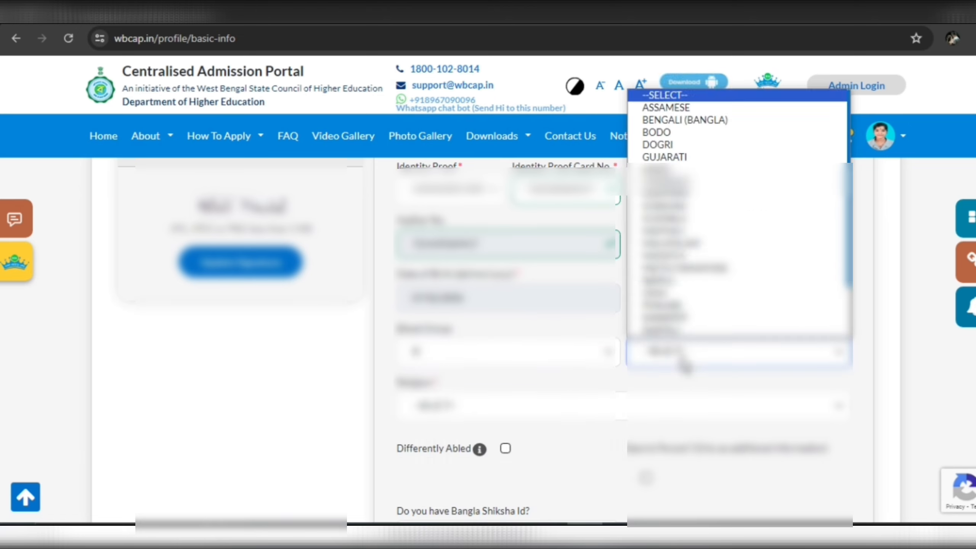
left_click(729, 122)
scroll(507, 410, "down", 1)
left_click(496, 361)
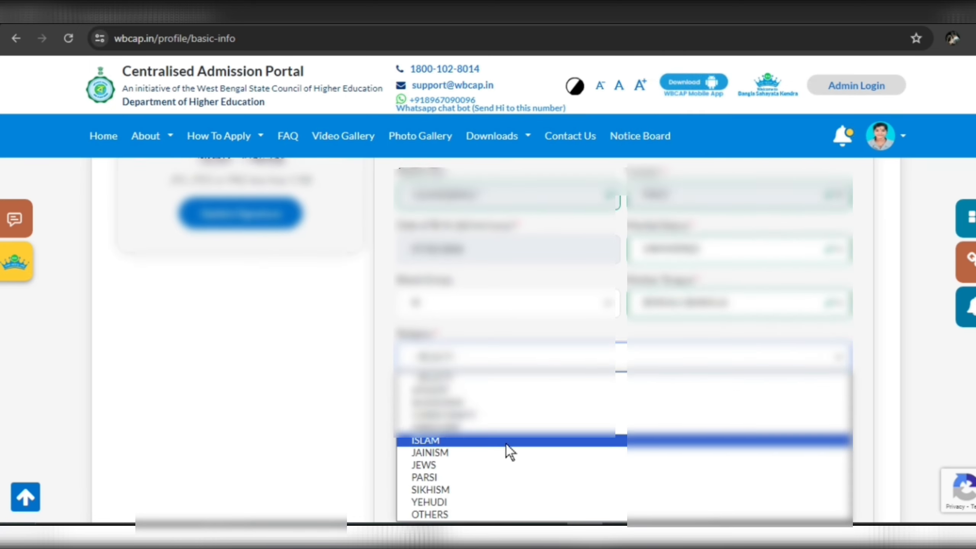
left_click(465, 415)
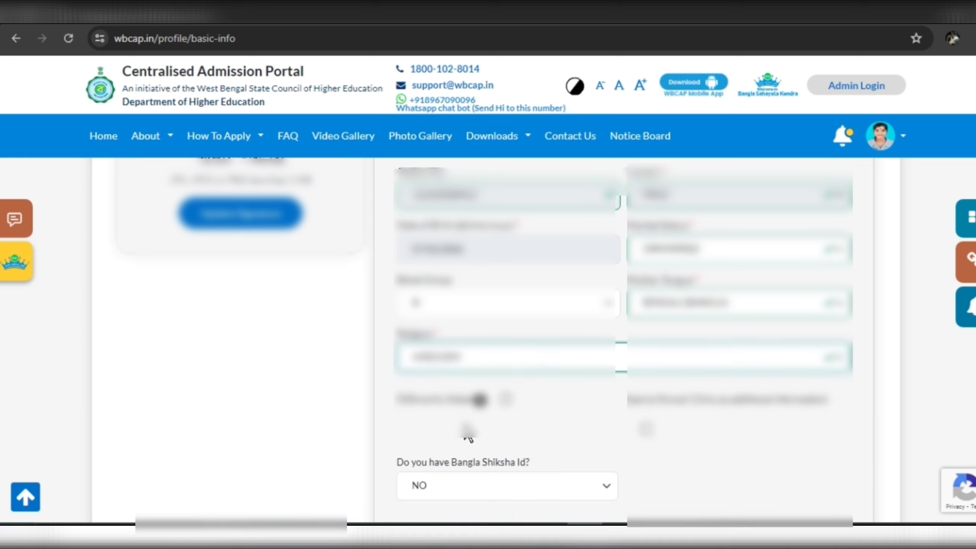
Tick and then untick Differently Abled, leaving it unmarked.
scroll(552, 322, "down", 2)
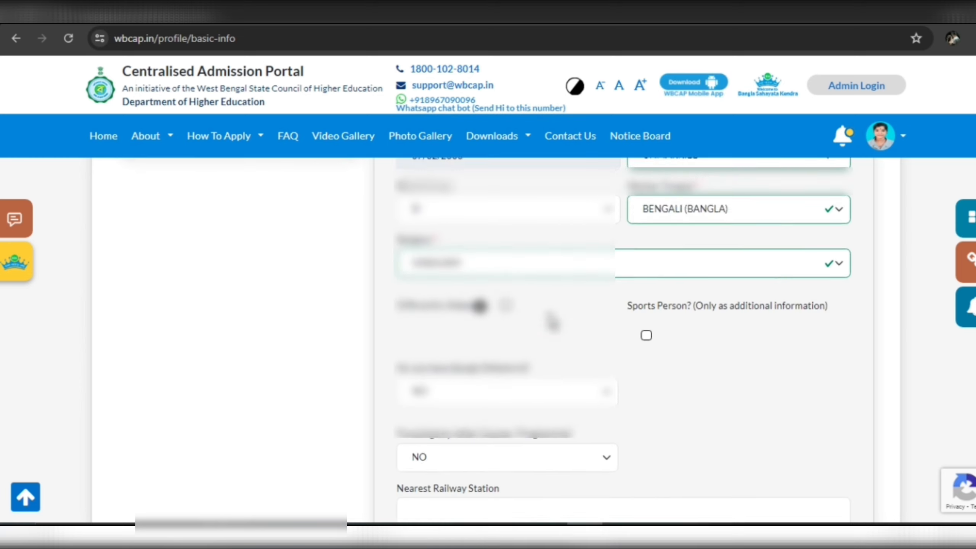
scroll(551, 323, "down", 1)
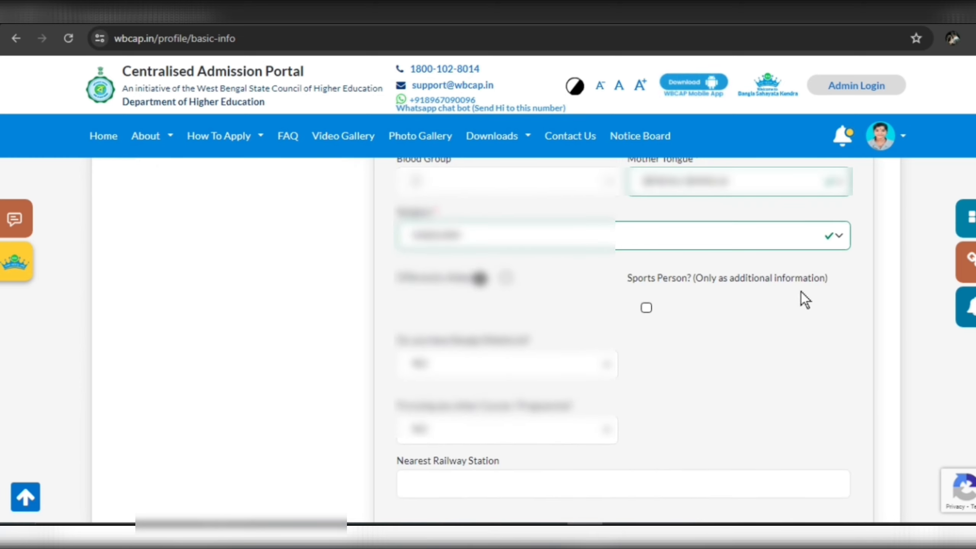
left_click(506, 278)
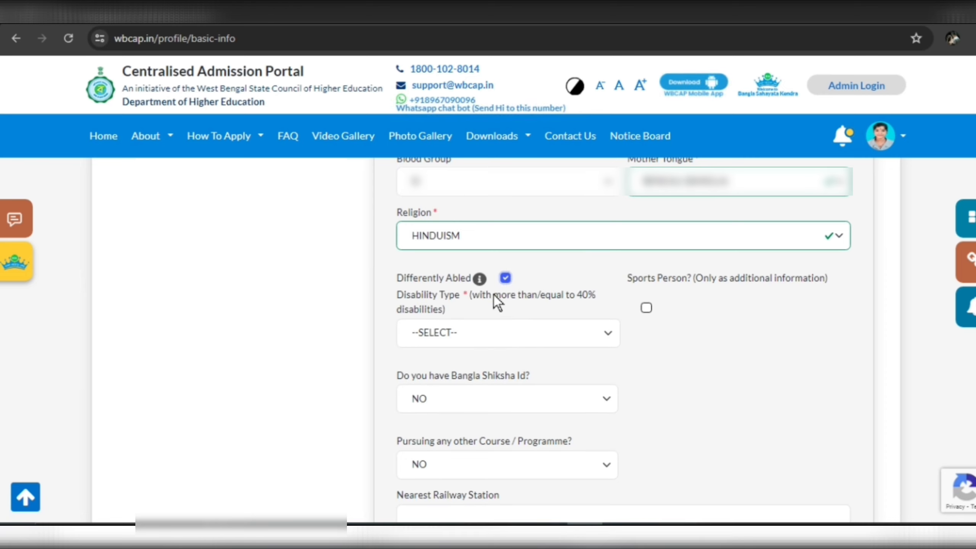
left_click(505, 278)
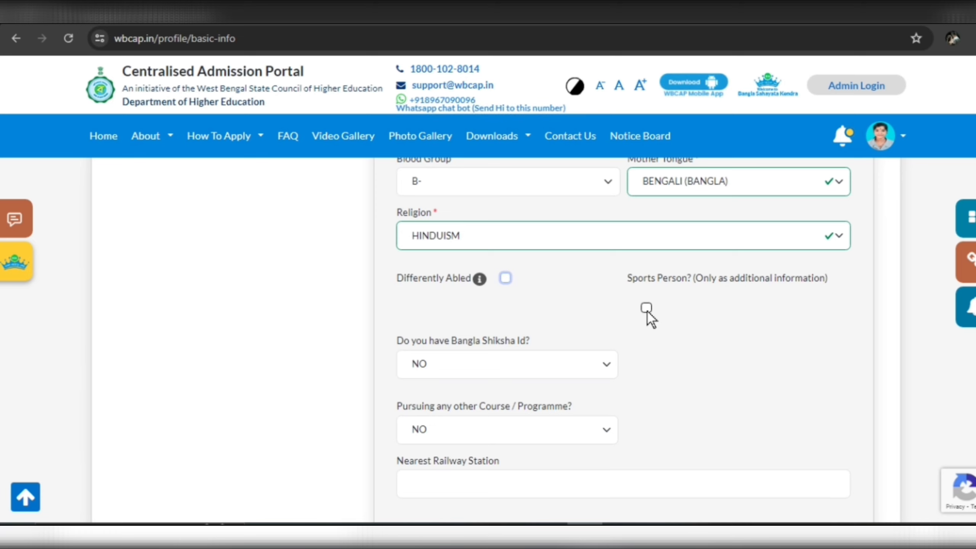
Enter HENRIA as the nearest railway station.
scroll(615, 295, "down", 1)
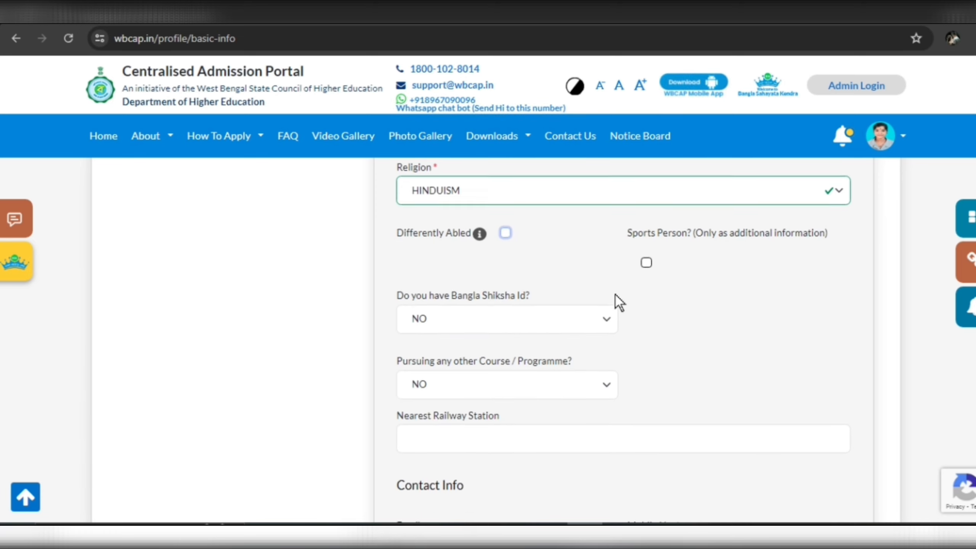
scroll(615, 295, "down", 1)
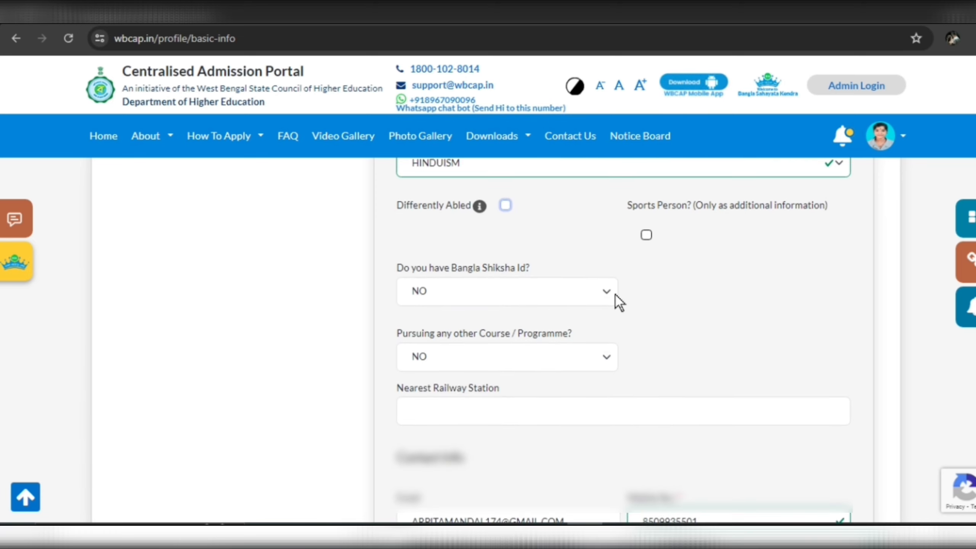
scroll(615, 295, "down", 1)
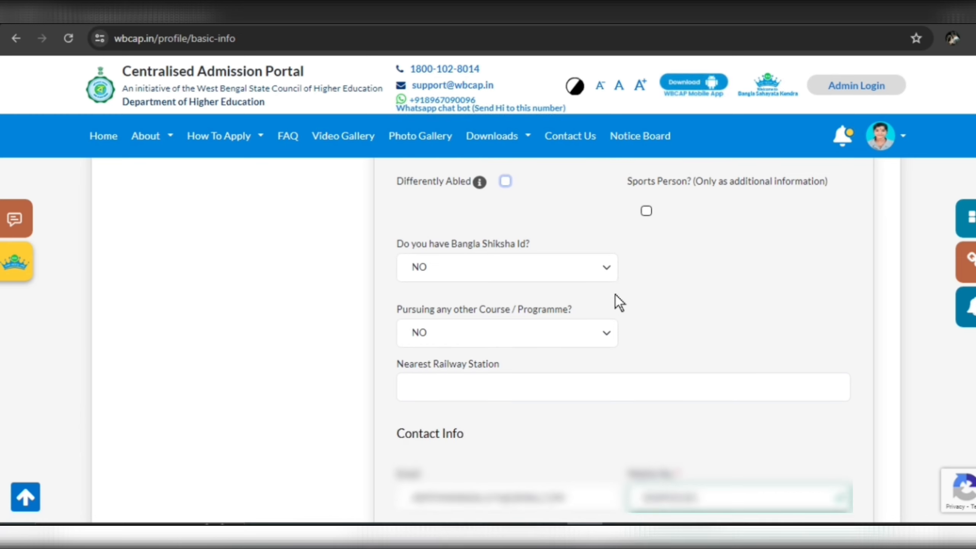
scroll(615, 299, "down", 2)
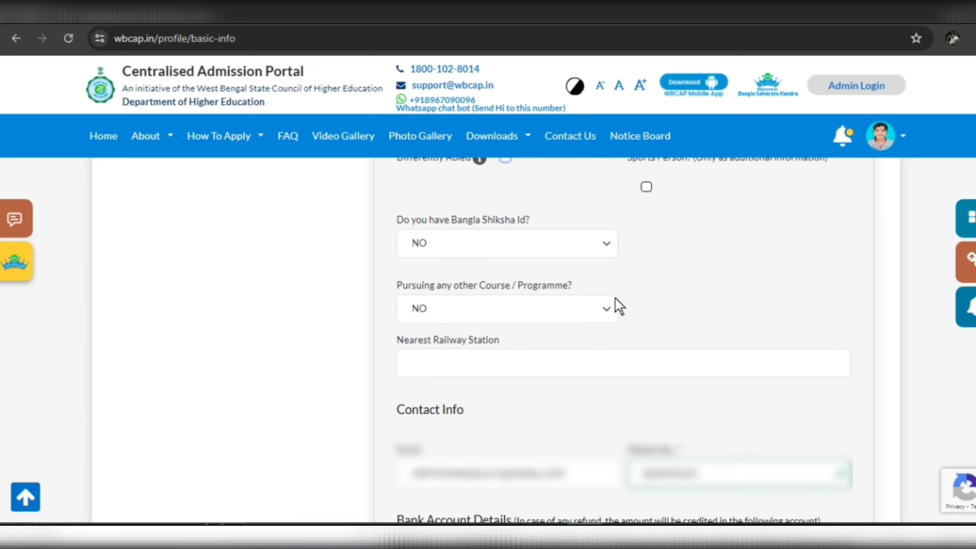
left_click(581, 336)
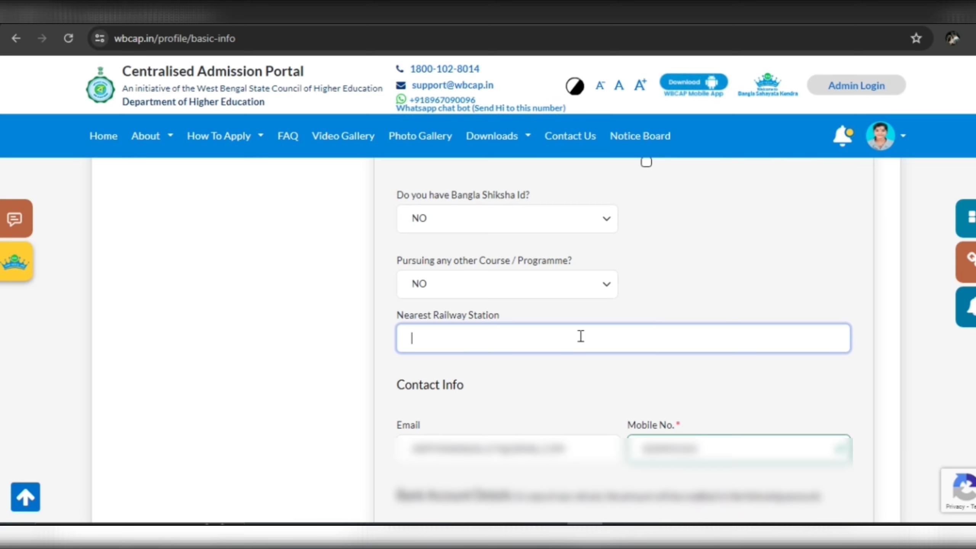
type("HENRIA")
left_click(519, 307)
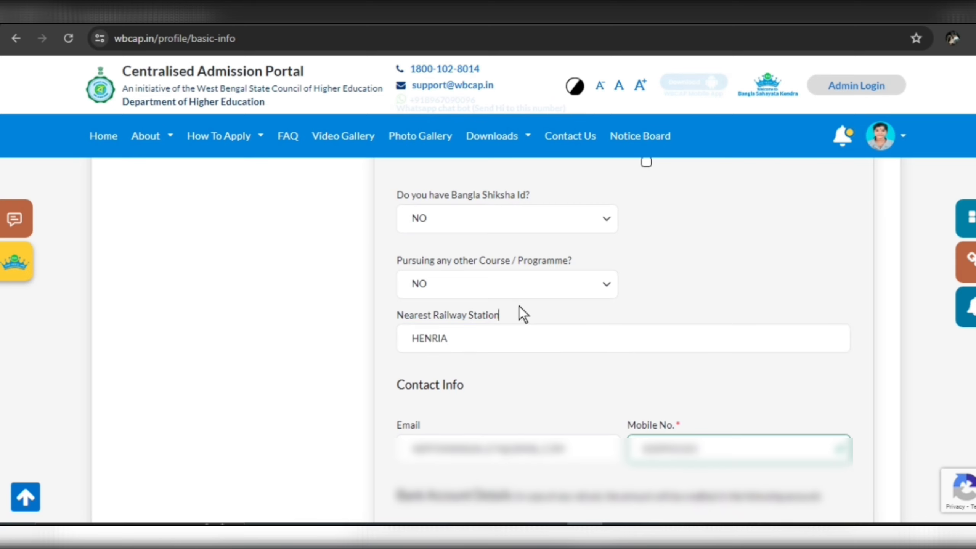
Select BANGIYA GRAMIN VIKAS BANK as the bank name.
scroll(518, 307, "down", 3)
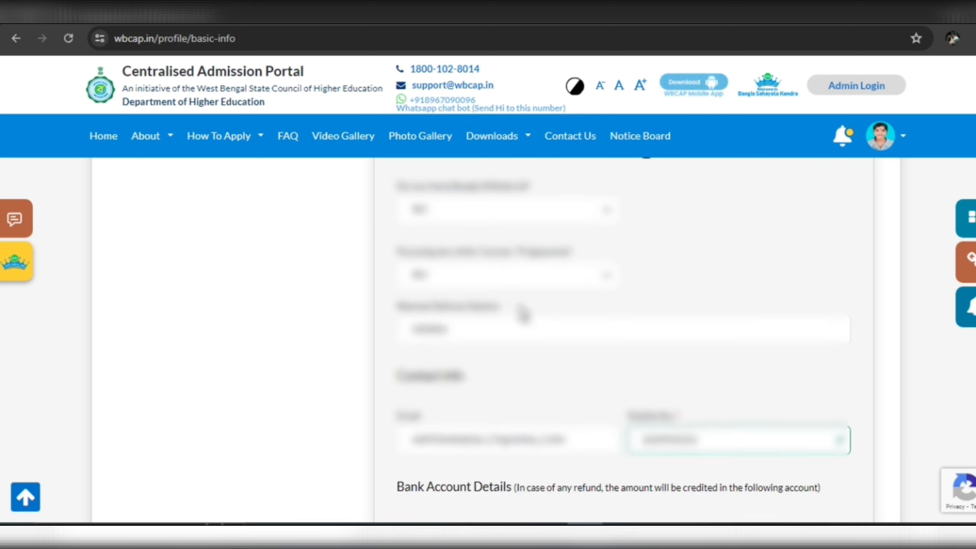
scroll(530, 331, "down", 5)
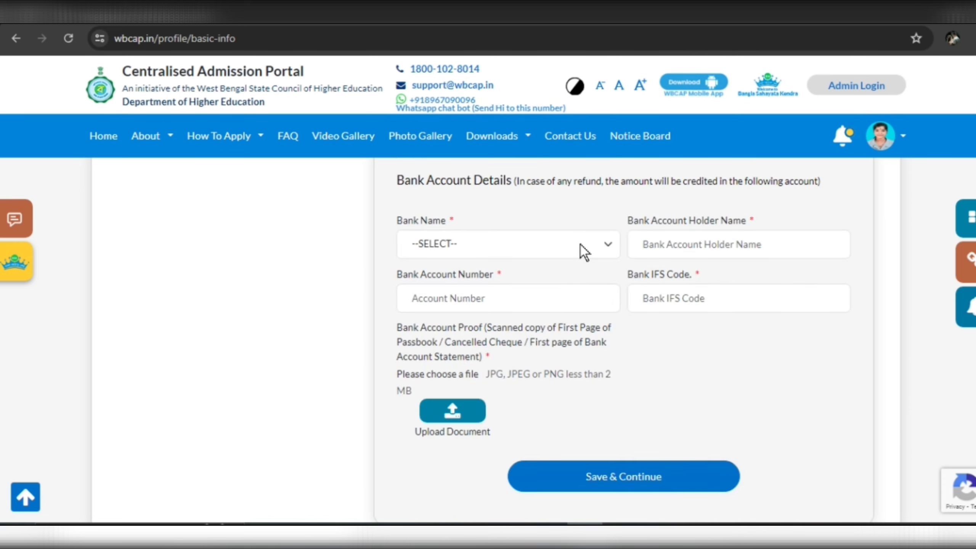
left_click(580, 244)
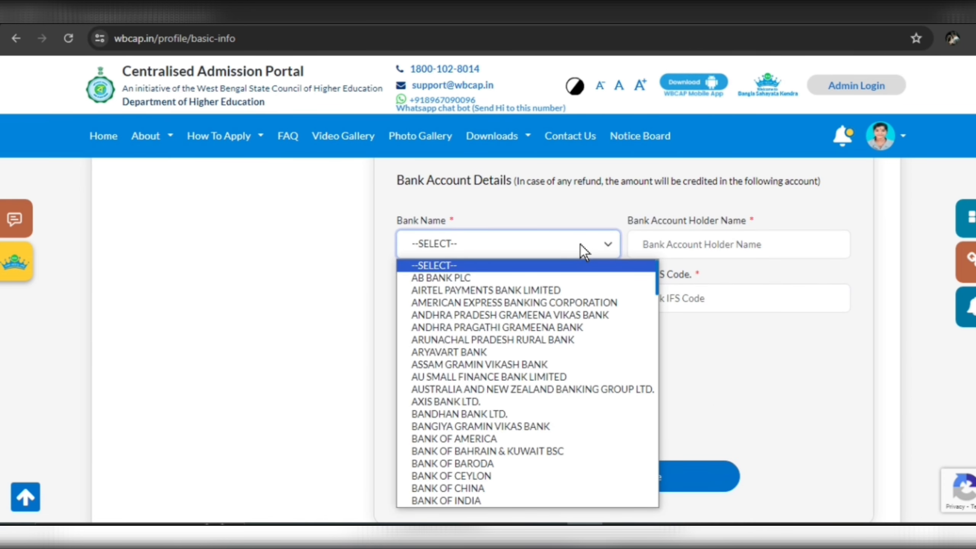
scroll(526, 354, "down", 3)
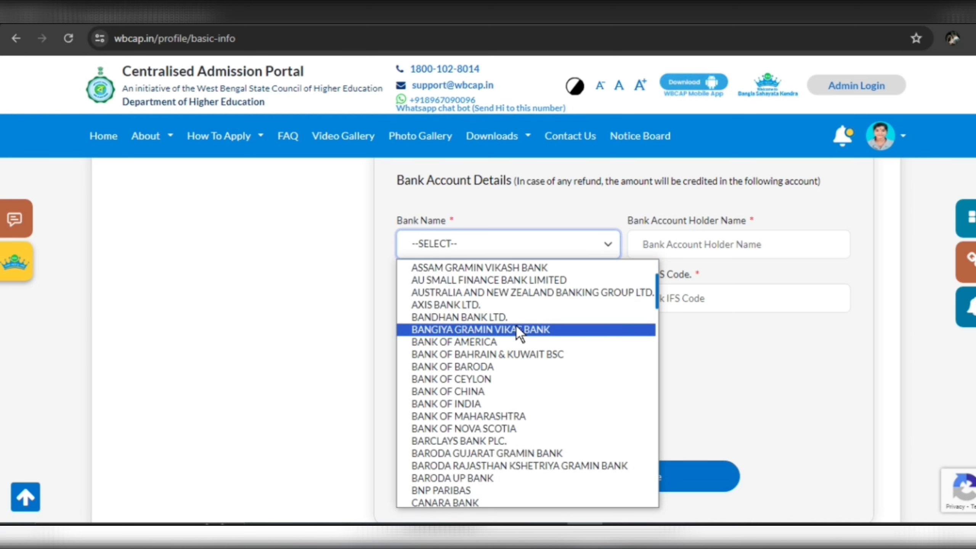
left_click(516, 327)
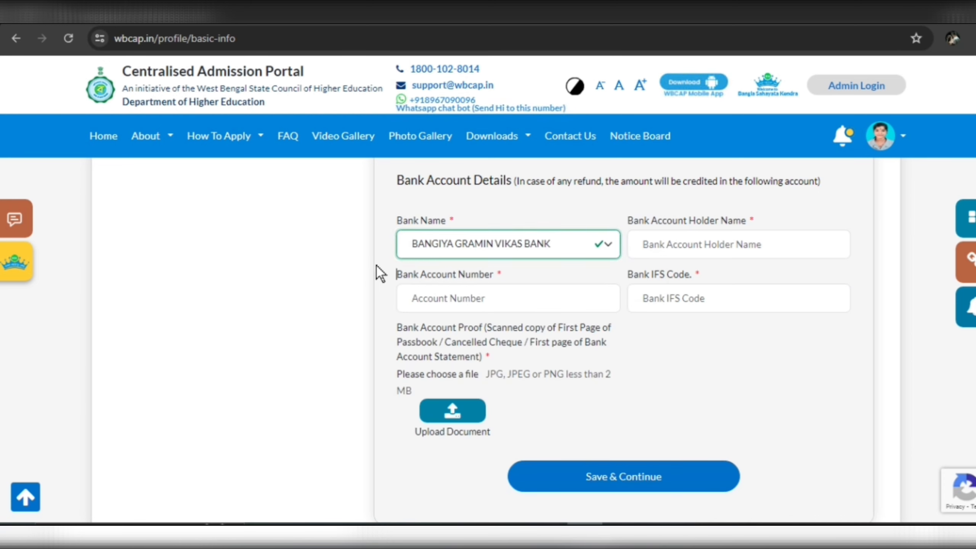
Enter the account holder's name and account number, then save the personal information page.
left_click(709, 246)
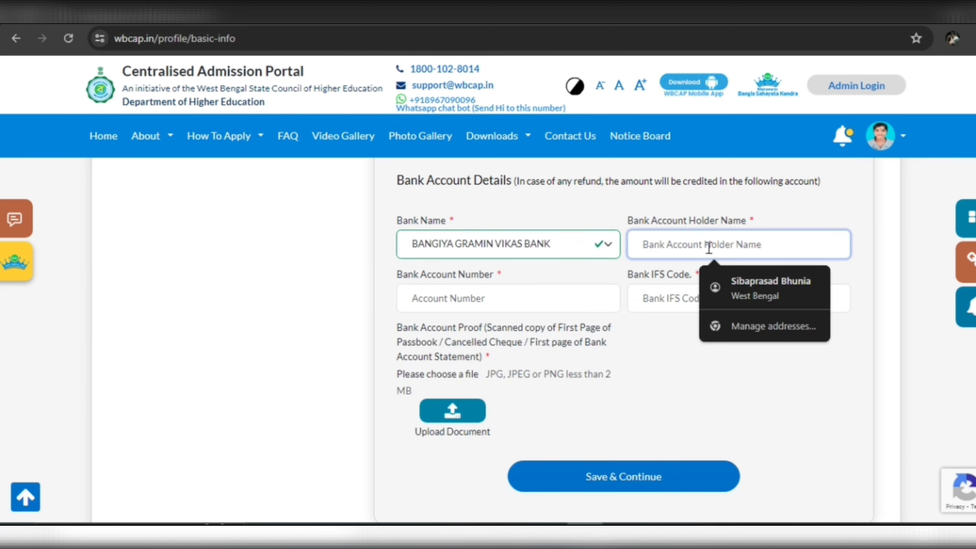
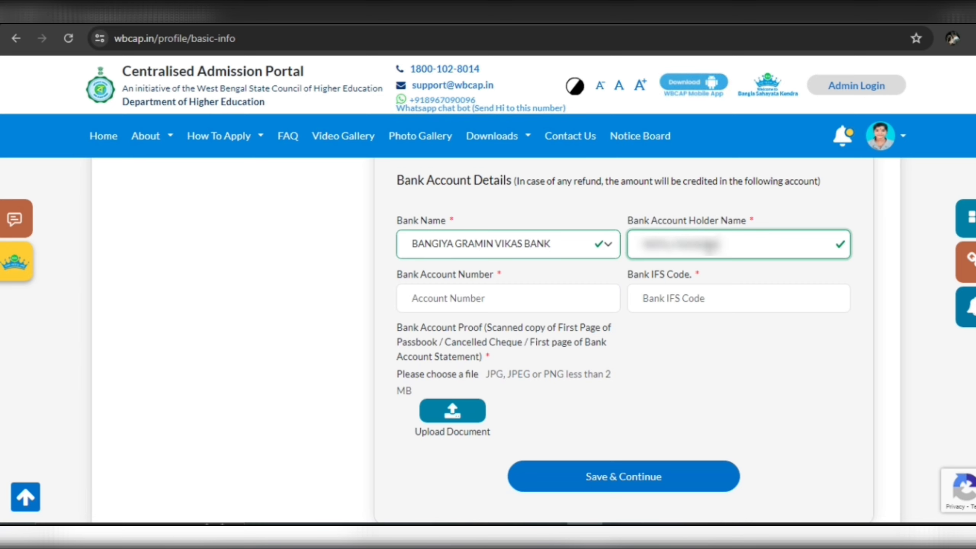
left_click(527, 304)
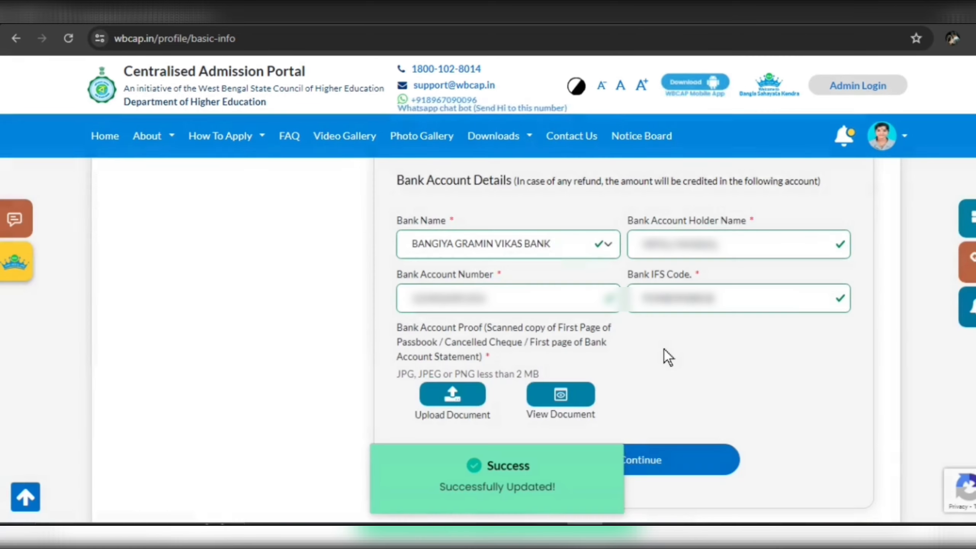
scroll(668, 357, "down", 4)
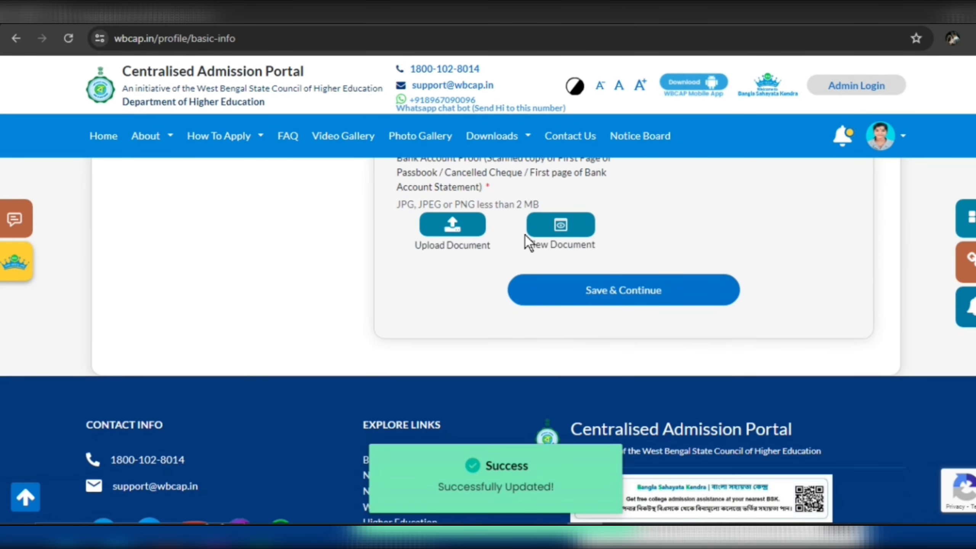
left_click(630, 298)
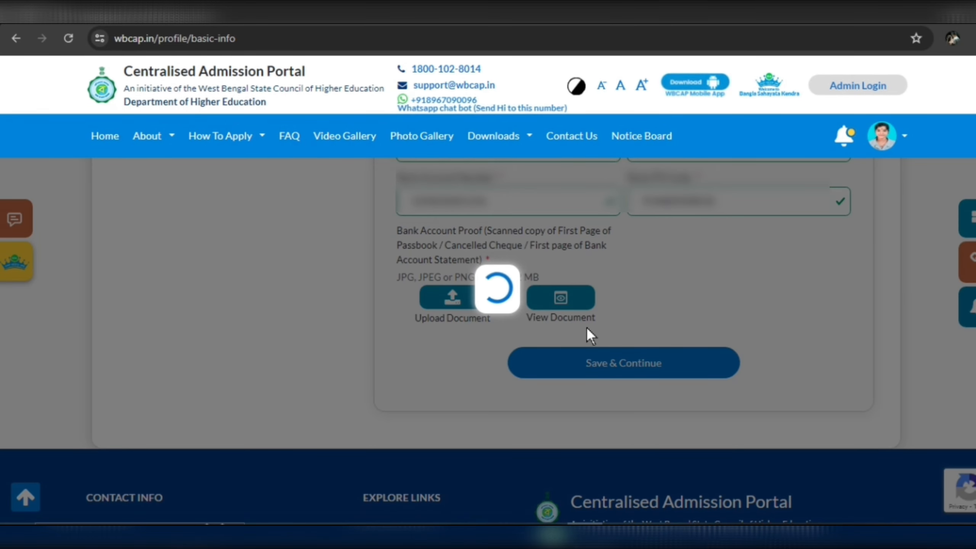
Confirm the previous page's save and dismiss the permanent address tip.
left_click(574, 135)
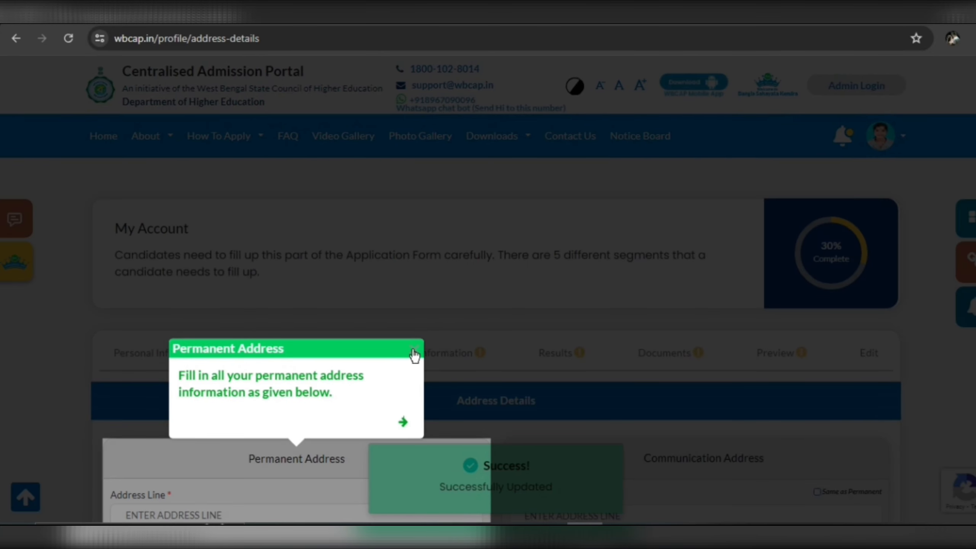
left_click(413, 351)
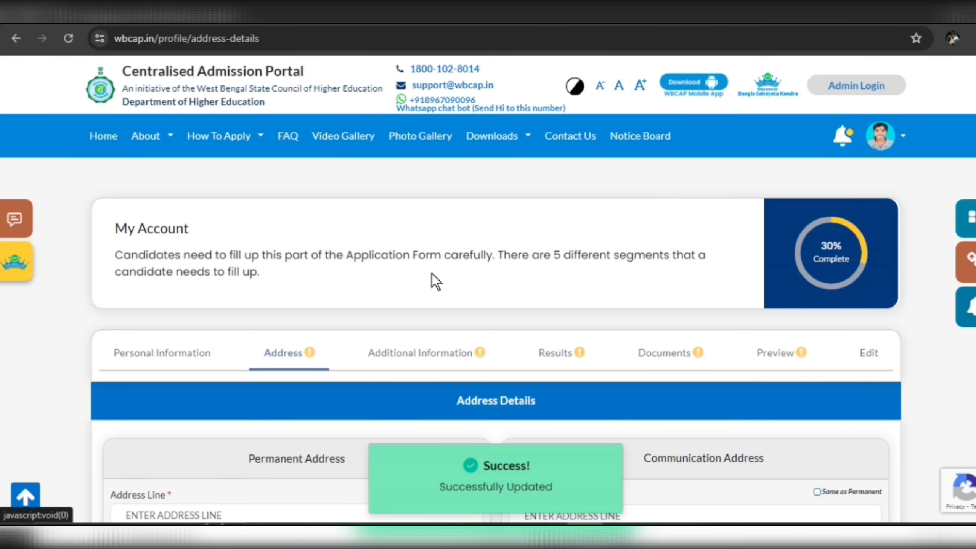
scroll(431, 274, "down", 3)
scroll(305, 339, "up", 1)
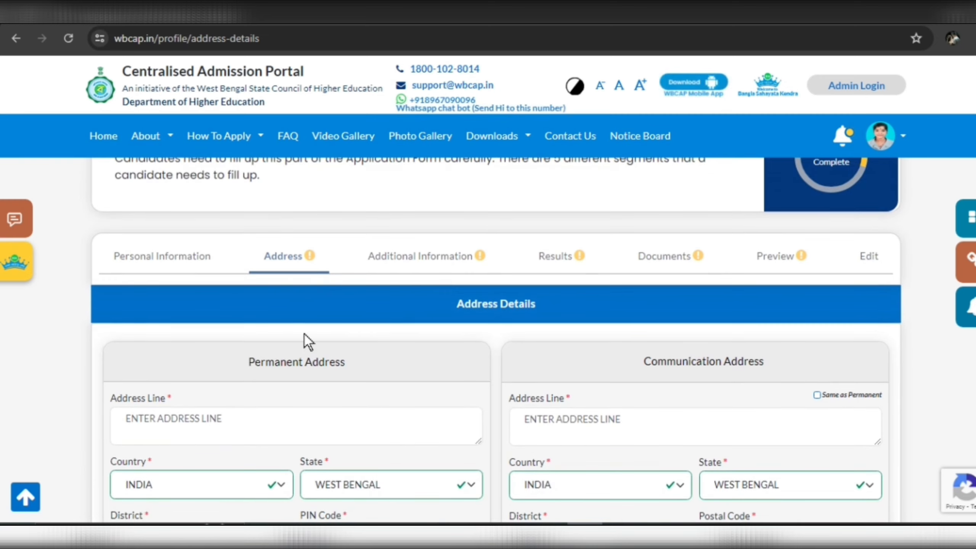
scroll(386, 269, "down", 1)
scroll(386, 269, "down", 5)
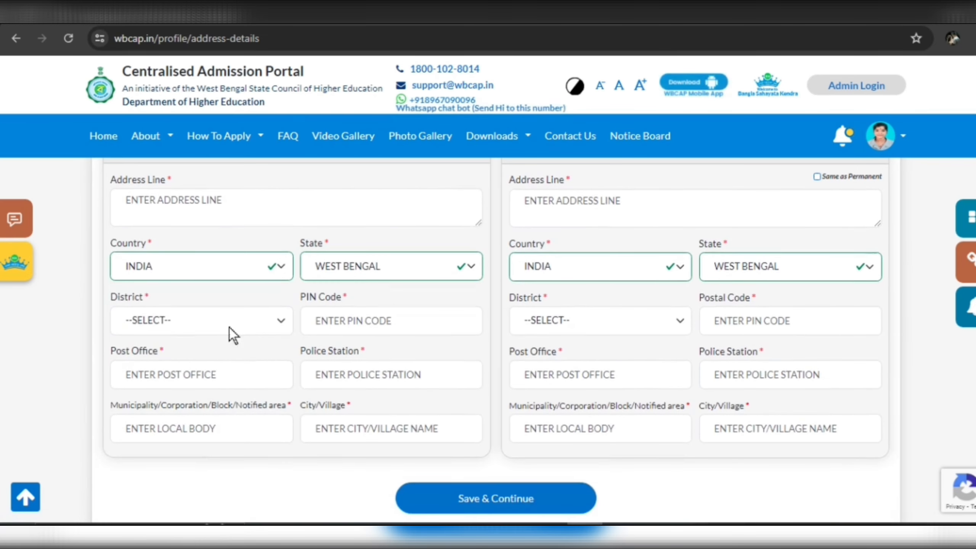
Choose the address district, tick 'Same as Permanent' for the communication address, and save.
left_click(229, 327)
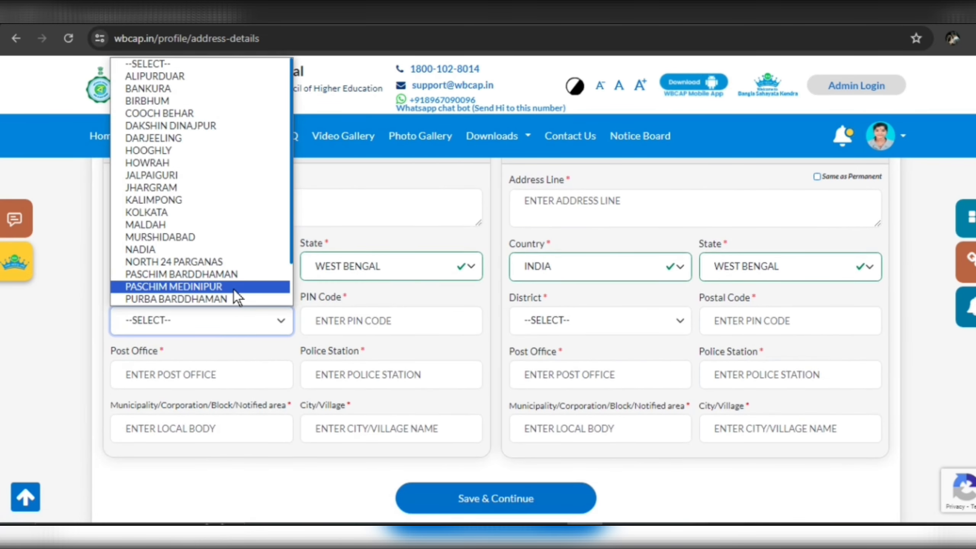
scroll(230, 288, "down", 1)
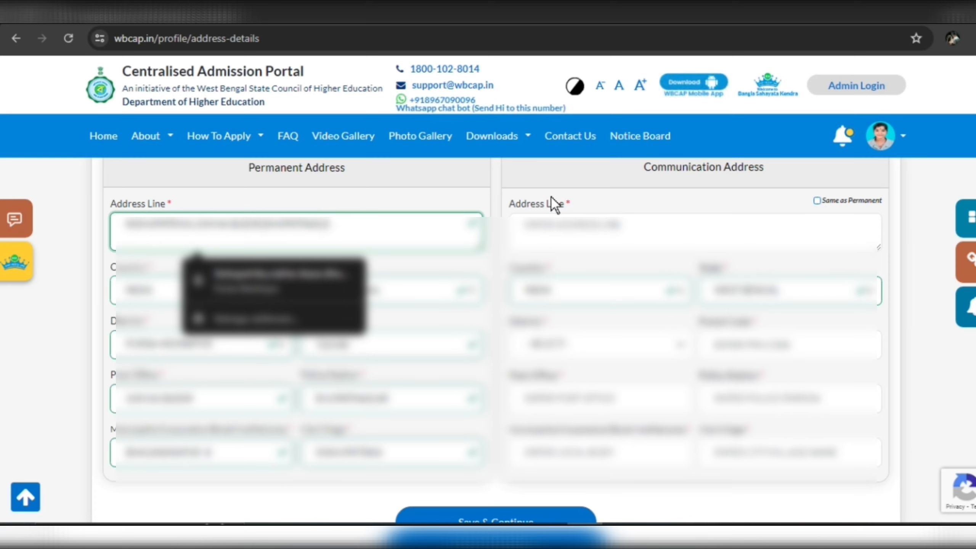
left_click(817, 201)
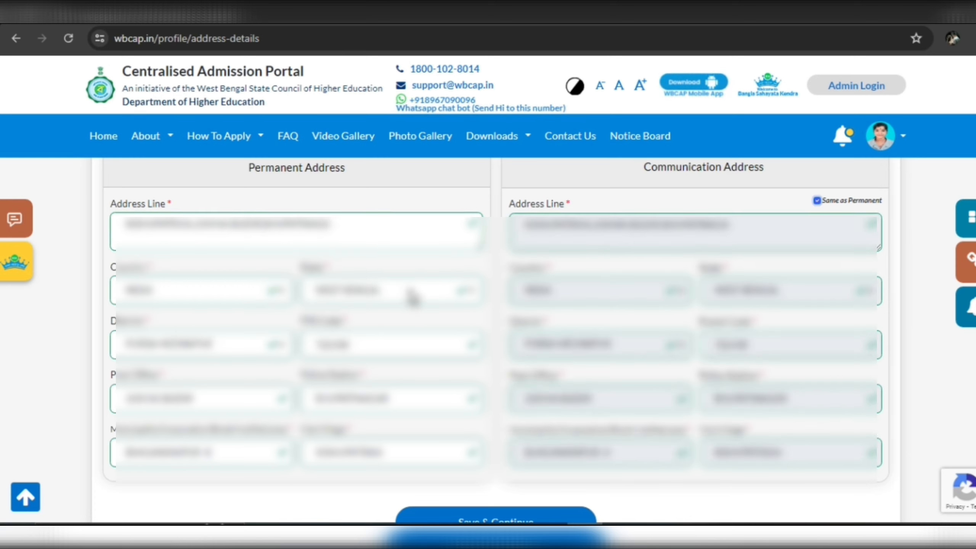
scroll(515, 281, "down", 2)
left_click(504, 429)
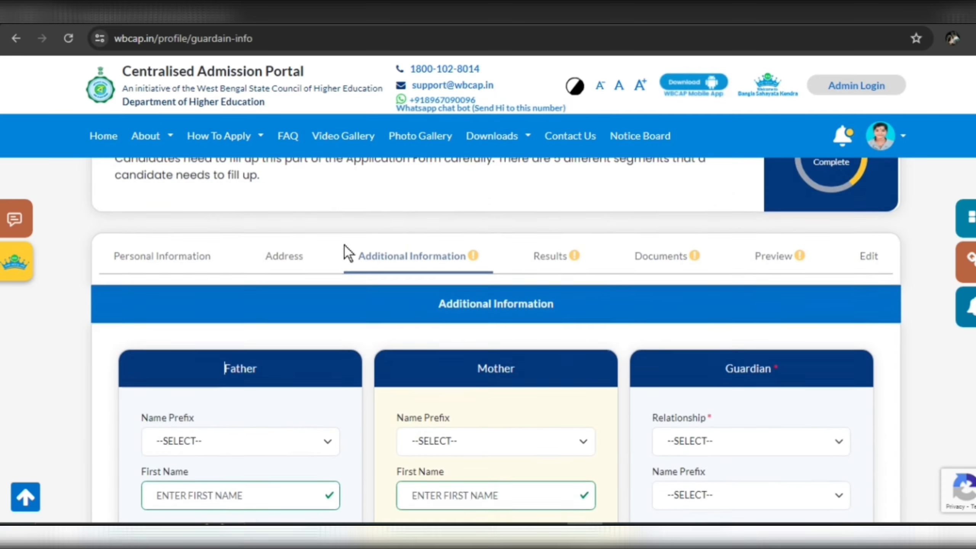
Fill in the father's name prefix, first name and middle name.
scroll(345, 245, "down", 3)
left_click(305, 250)
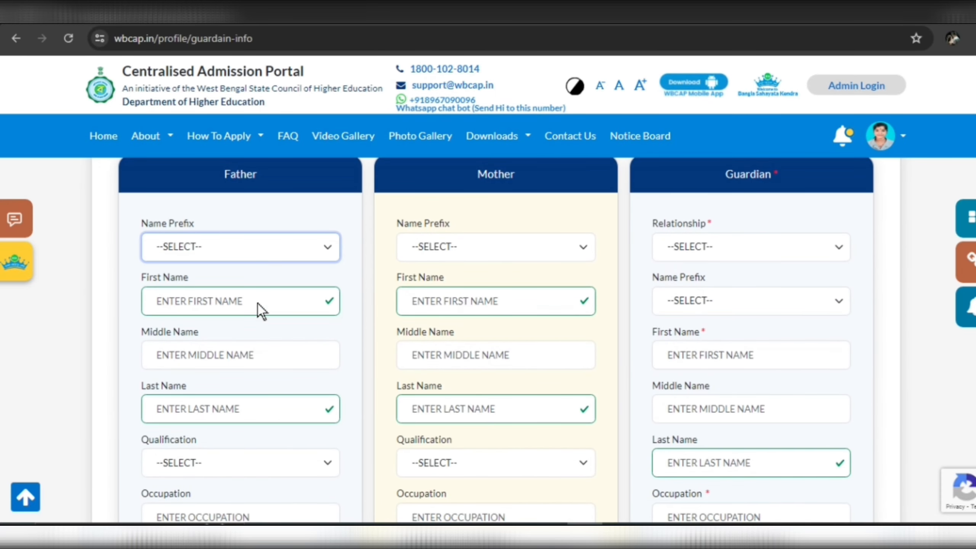
scroll(278, 232, "down", 1)
left_click(321, 252)
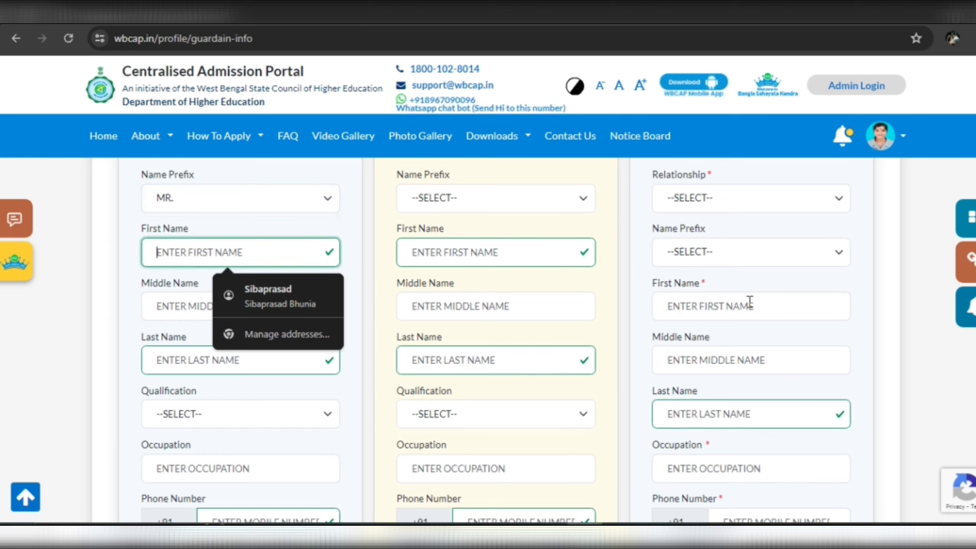
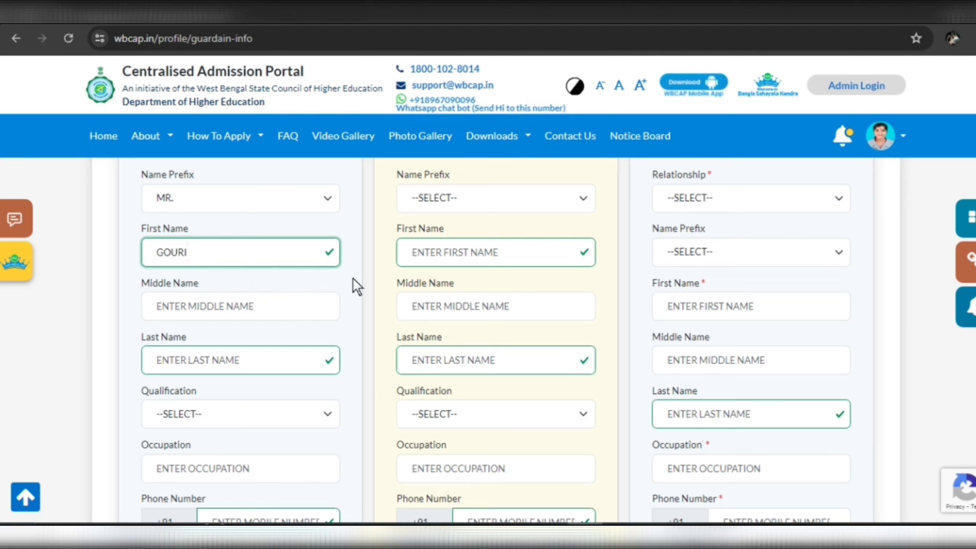
left_click(304, 311)
type("P")
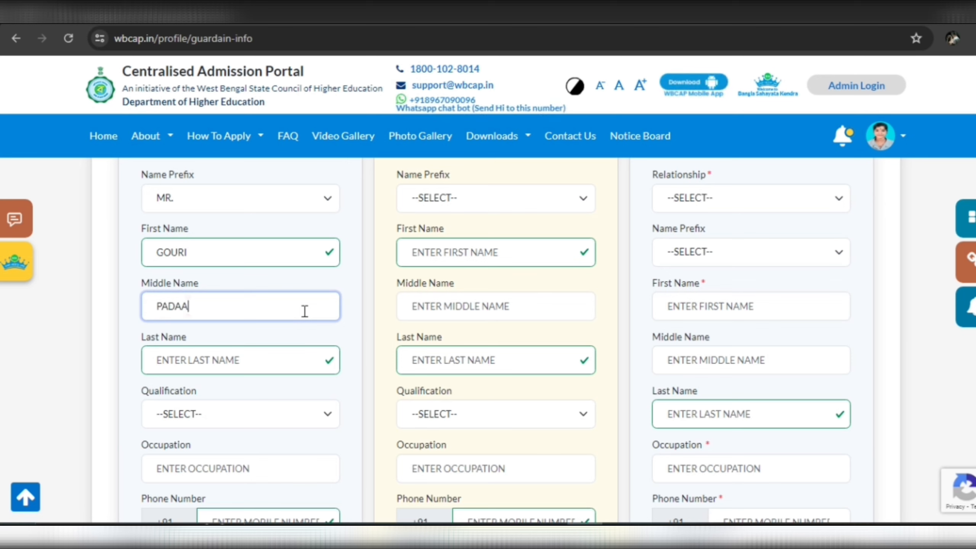
type("ADAA")
key("BackSpace")
scroll(259, 324, "up", 2)
Set the mother's prefix to MS, enter her first name, and choose the guardian's relationship.
left_click(496, 270)
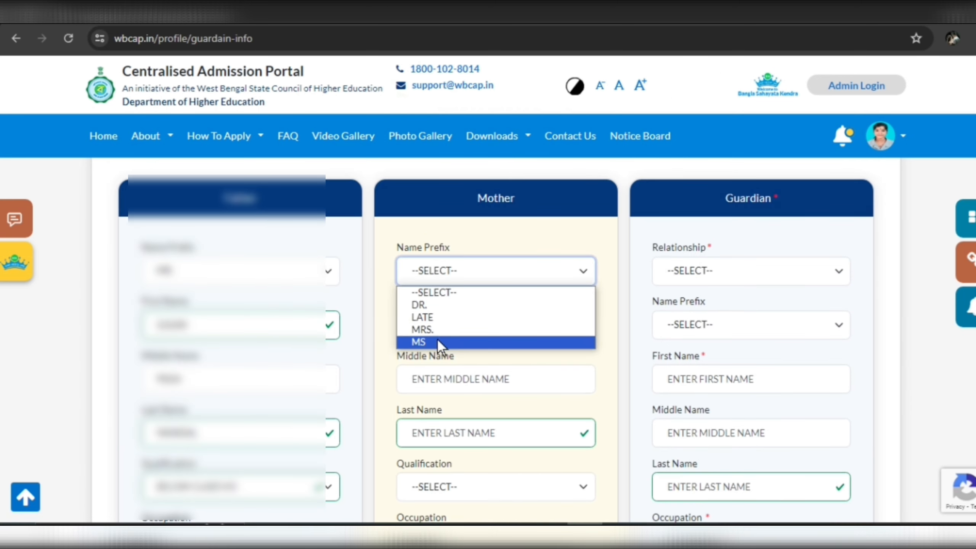
left_click(438, 340)
left_click(438, 330)
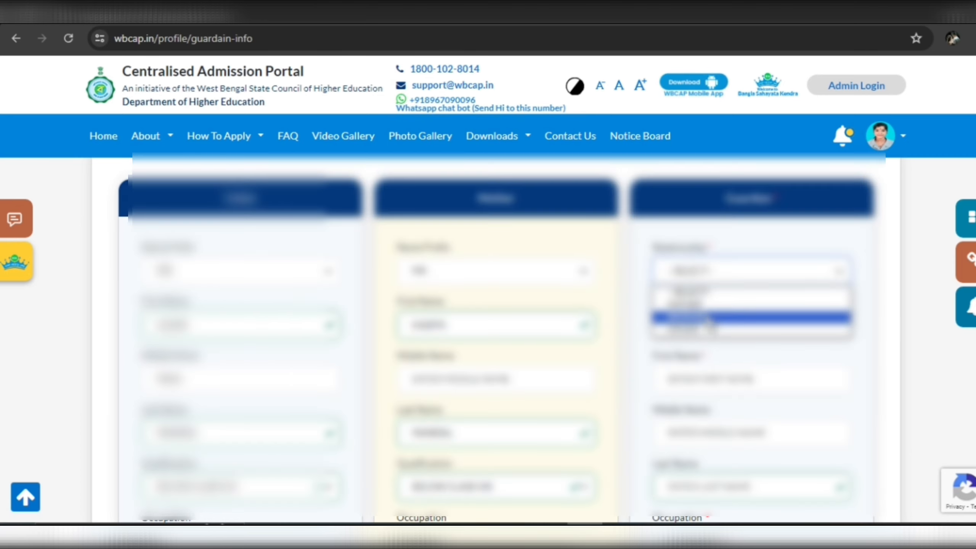
left_click(723, 313)
scroll(700, 319, "down", 1)
scroll(700, 319, "down", 7)
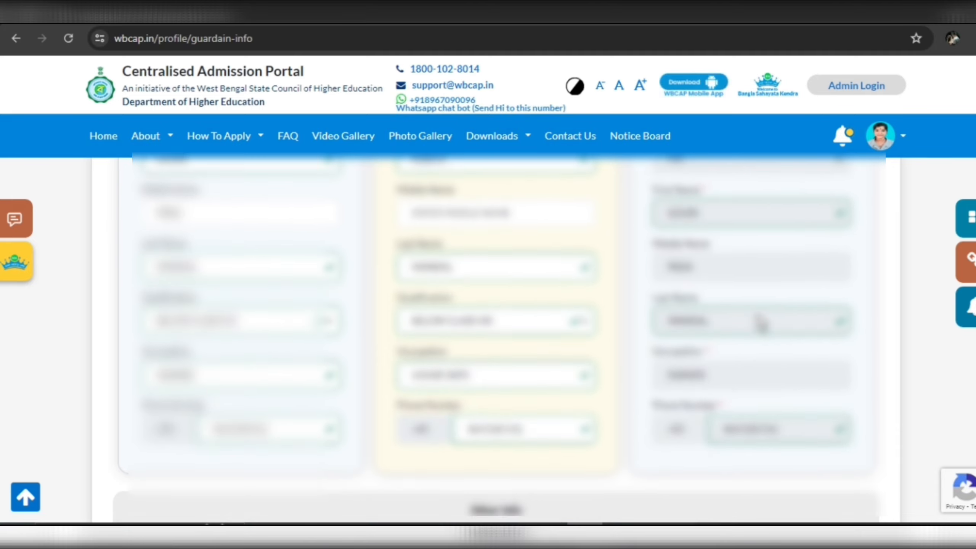
Enter 60000 as the annual income, then save and confirm the guardian details.
left_click(305, 417)
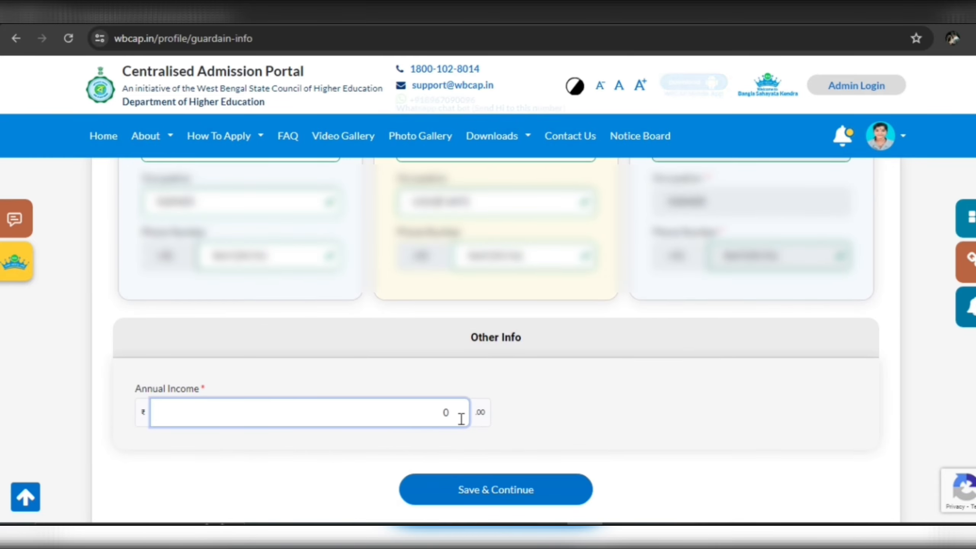
key("BackSpace")
type("60000")
scroll(442, 400, "down", 2)
left_click(403, 380)
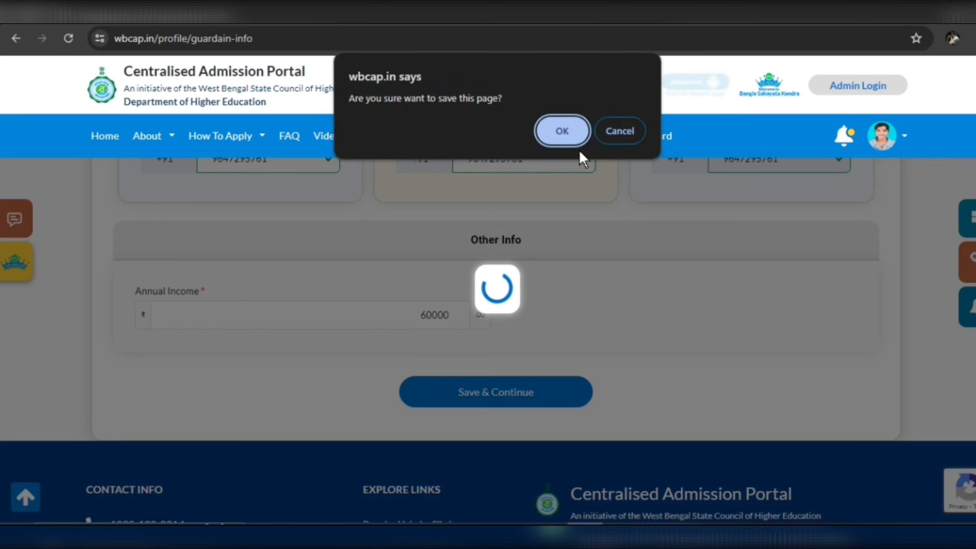
key("Return")
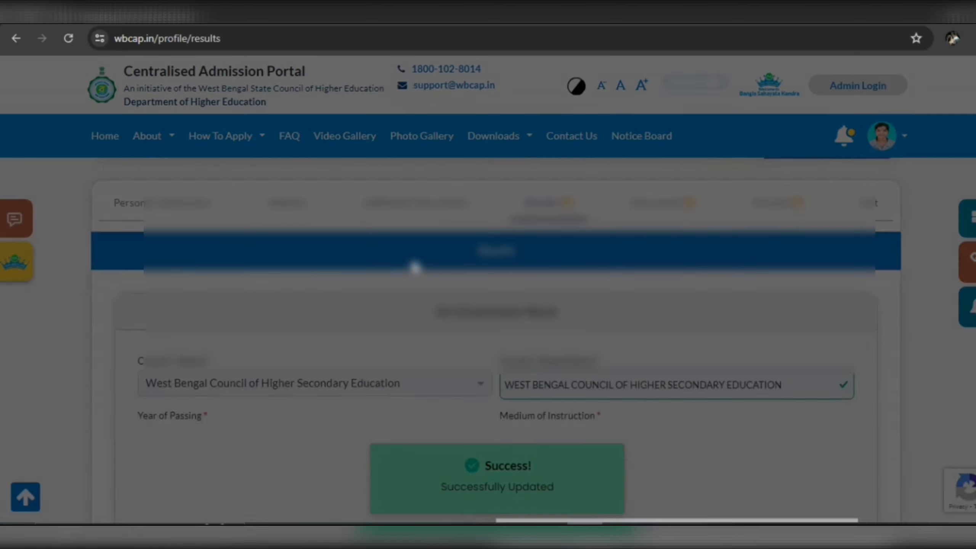
Dismiss the tour popup and set the 10+2 medium to BENGALI and the stream to ARTS.
left_click(793, 258)
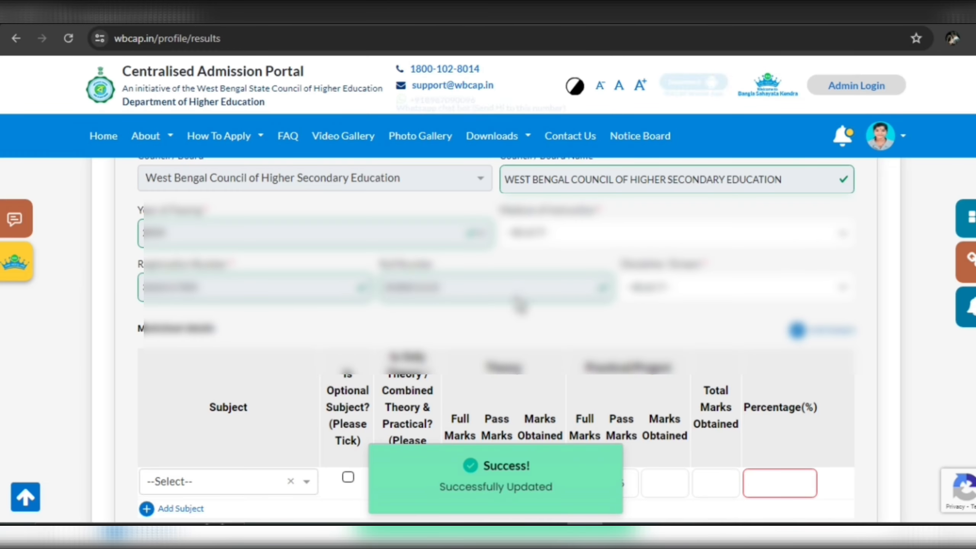
scroll(516, 299, "up", 1)
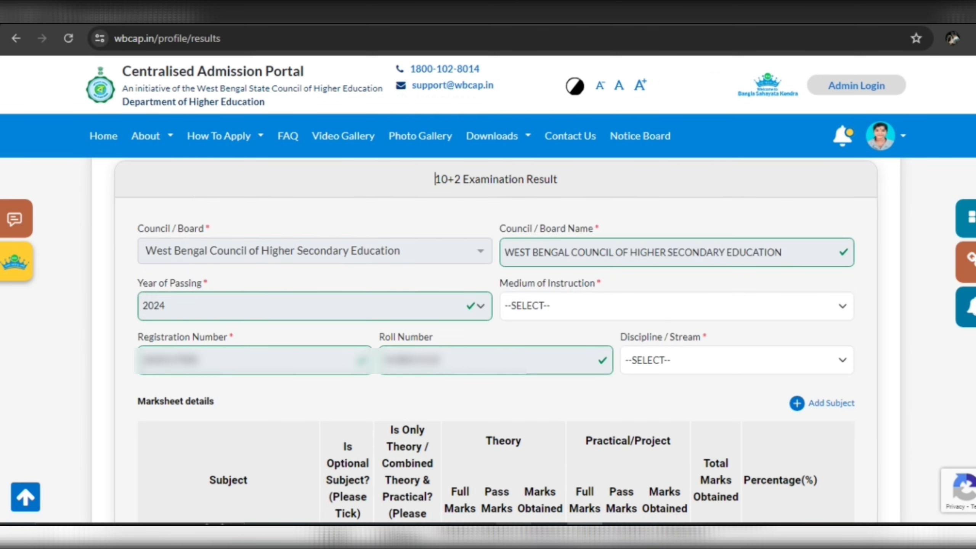
left_click(591, 307)
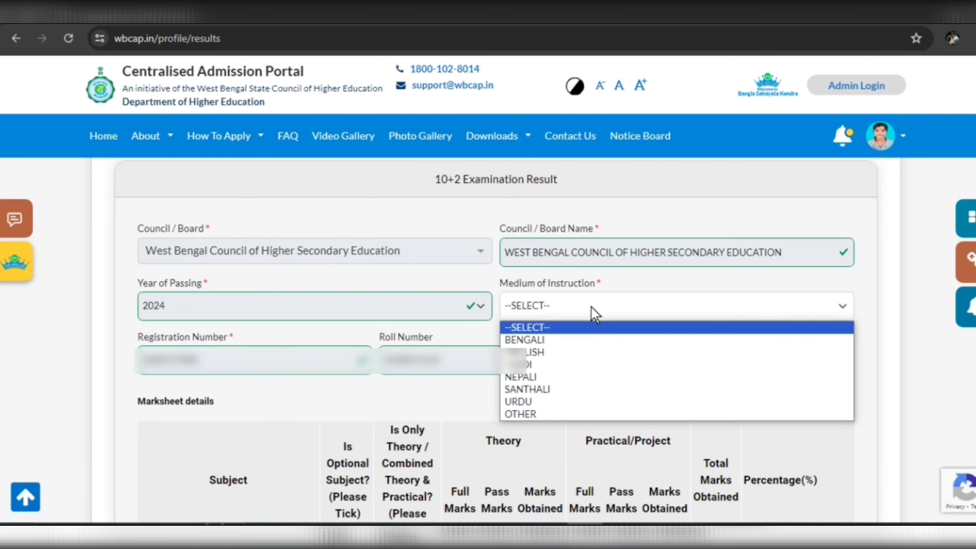
left_click(575, 340)
scroll(595, 277, "down", 2)
left_click(686, 286)
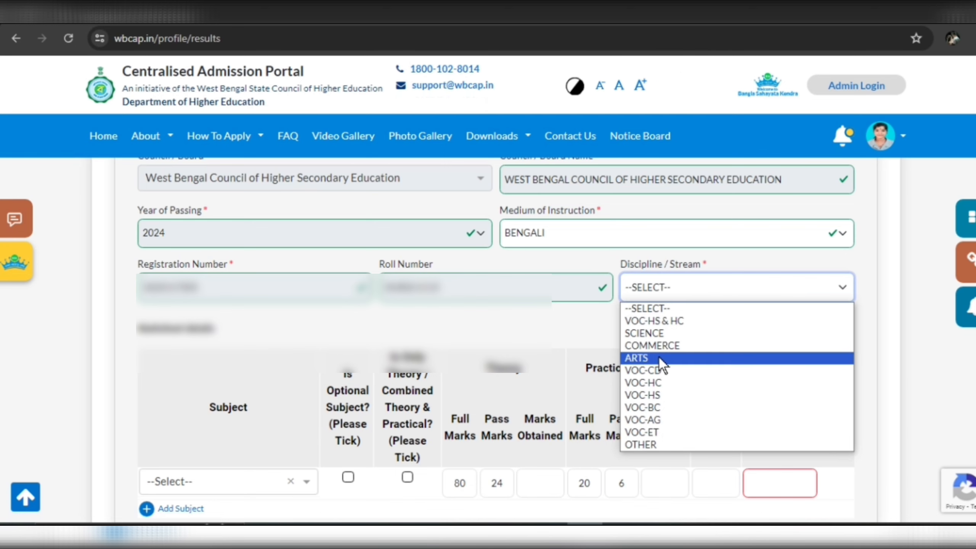
left_click(645, 358)
scroll(438, 296, "down", 3)
scroll(432, 301, "down", 2)
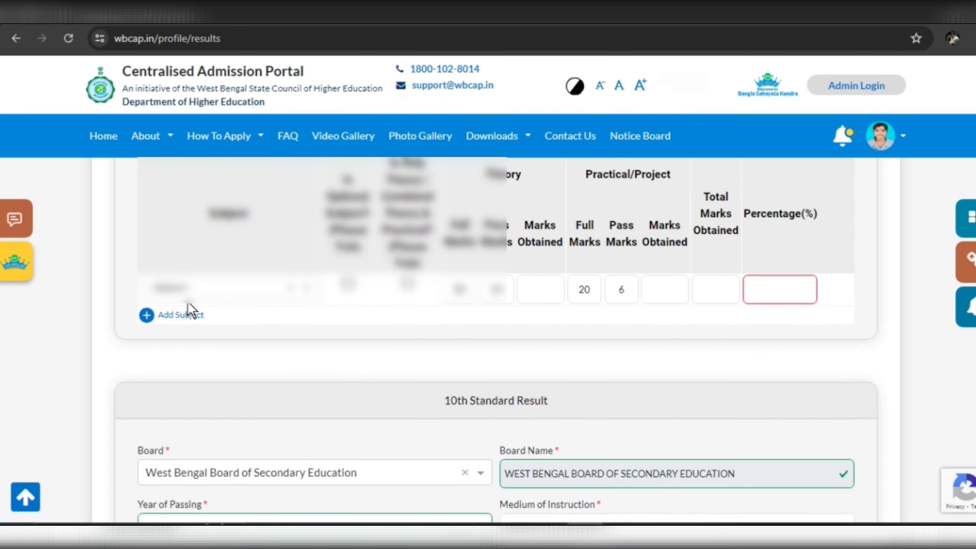
Choose Bengali as the first 12th subject and add WB-HS - English as 2nd Lang.
left_click(262, 290)
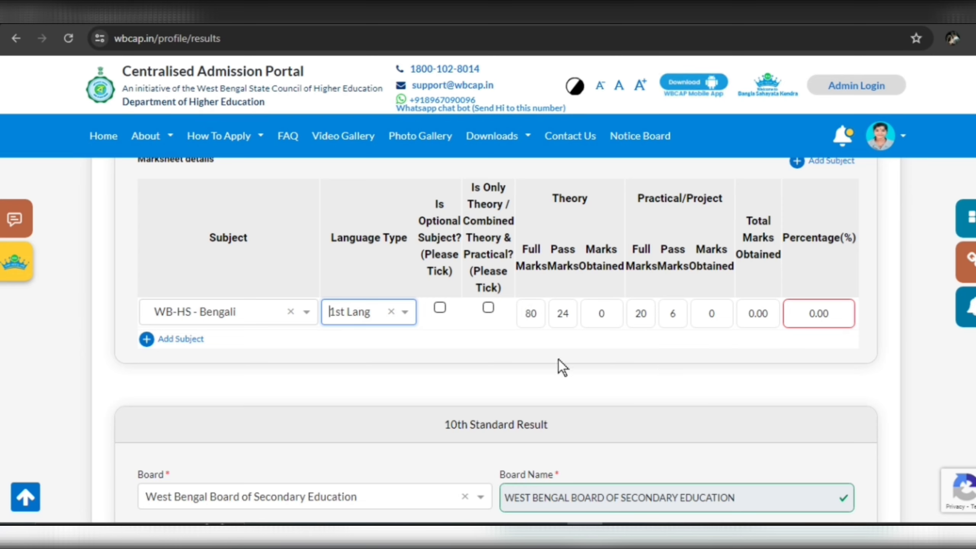
left_click(177, 343)
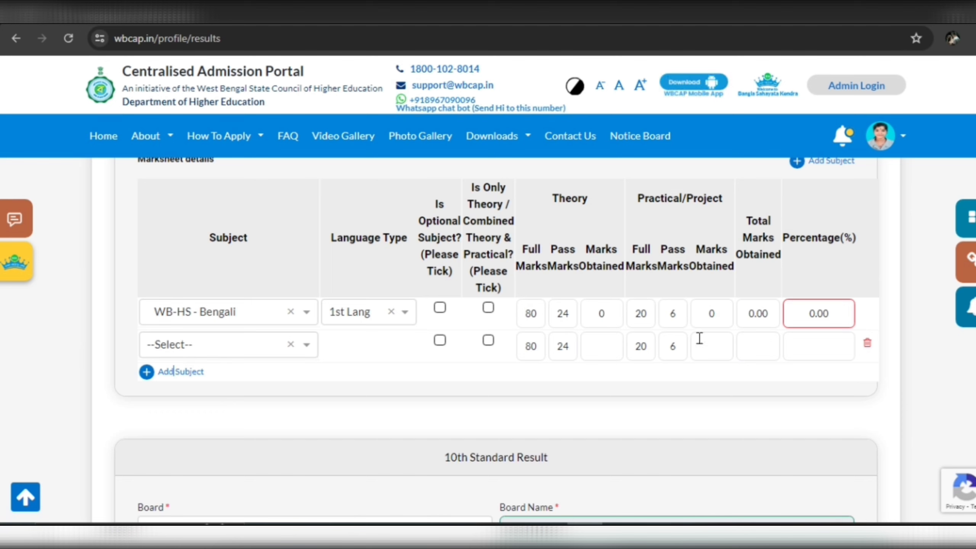
left_click(254, 347)
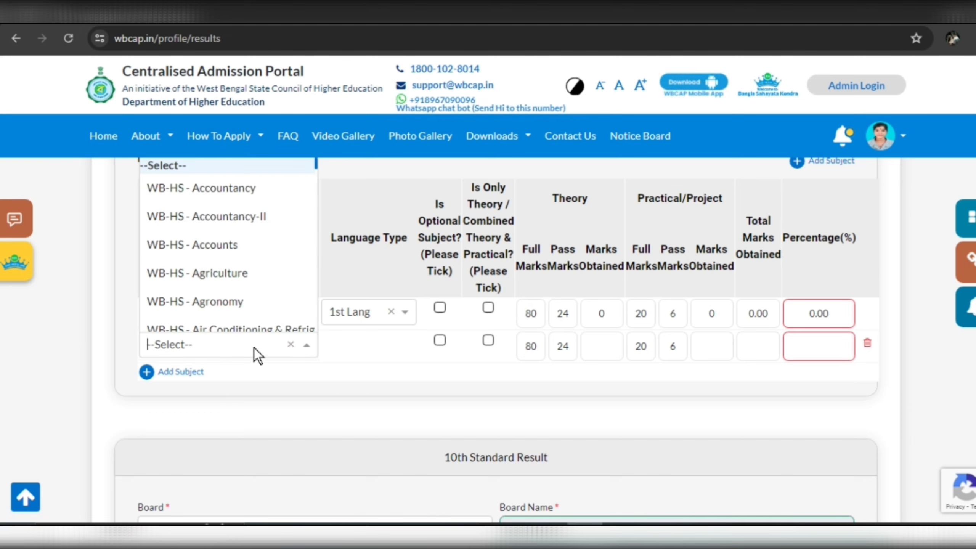
type("ENGLISH")
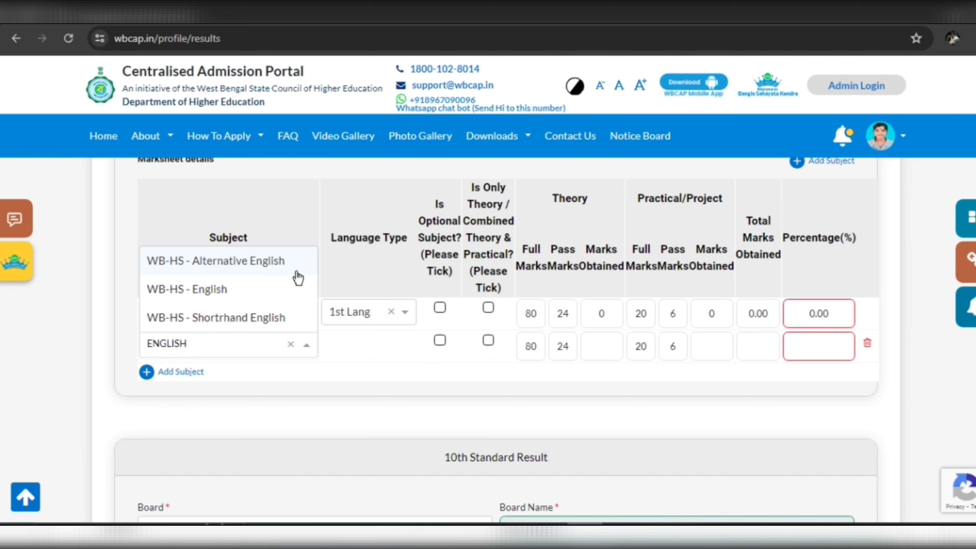
left_click(221, 294)
left_click(378, 347)
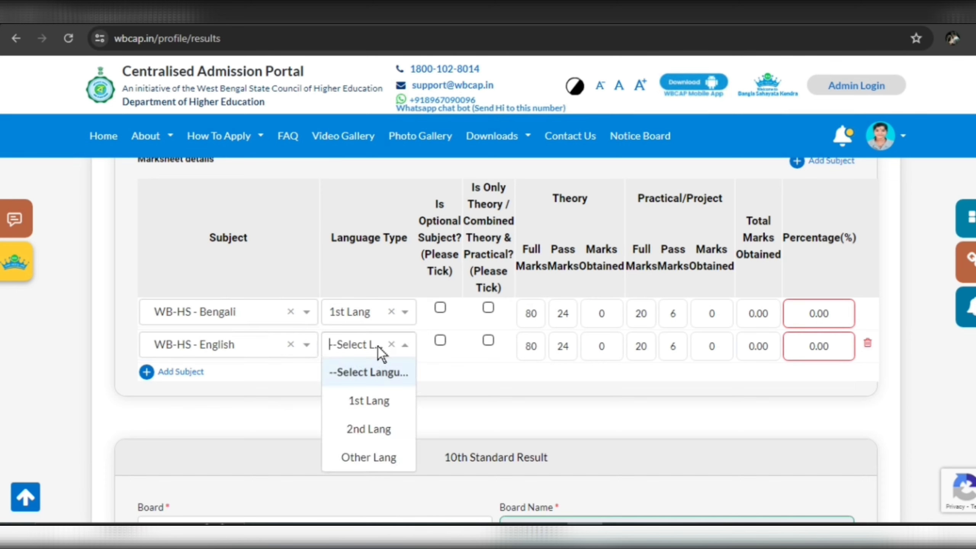
left_click(378, 431)
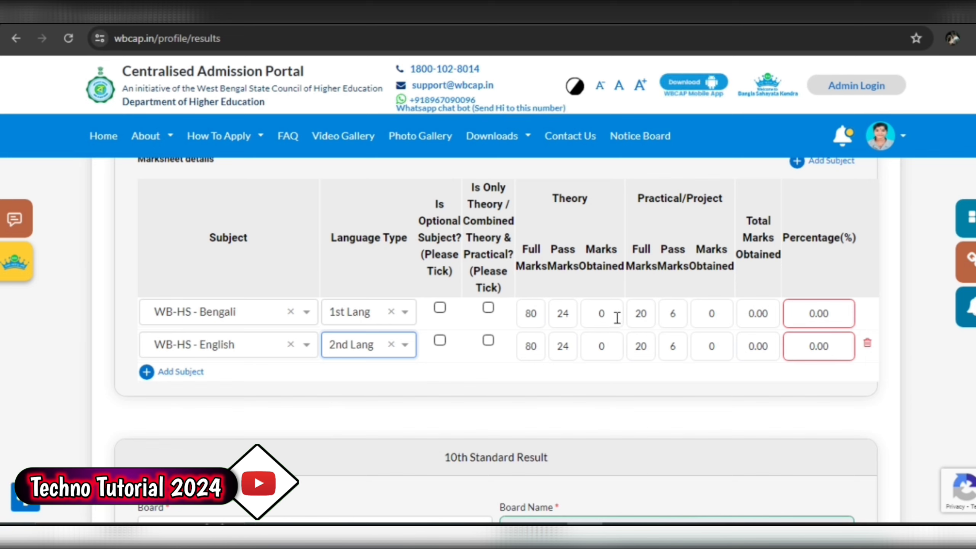
Enter Bengali marks of 42 theory and 20 practical, then add WB-HS - Nutrition.
left_click(617, 318)
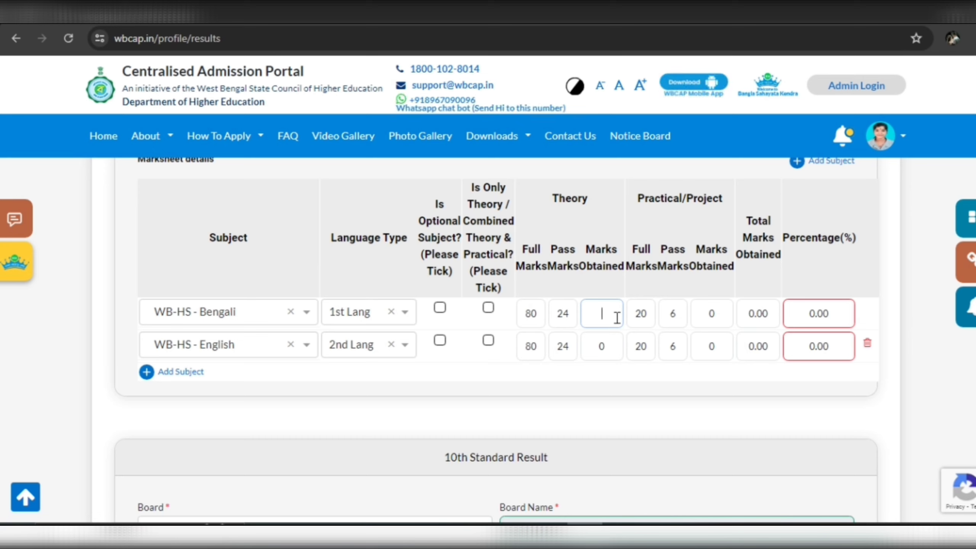
type("42")
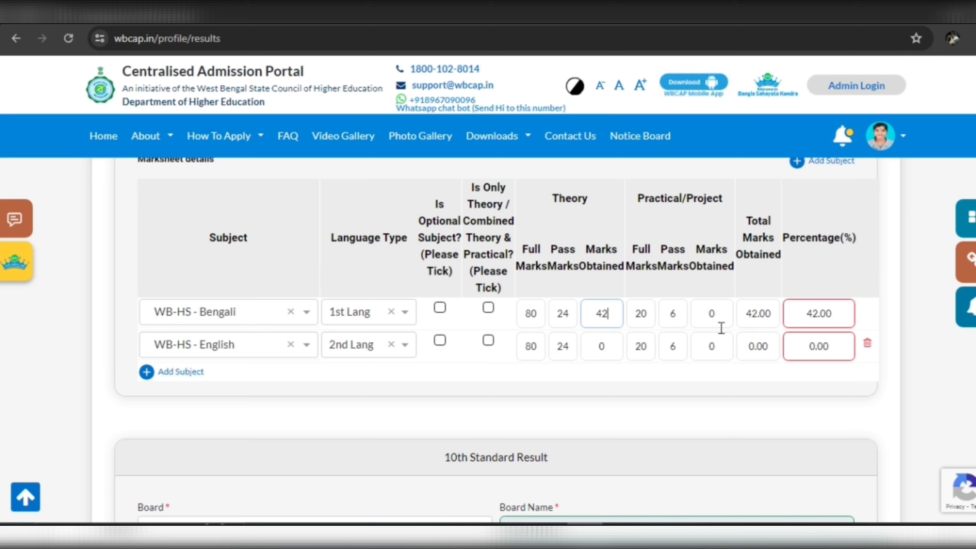
left_click(720, 316)
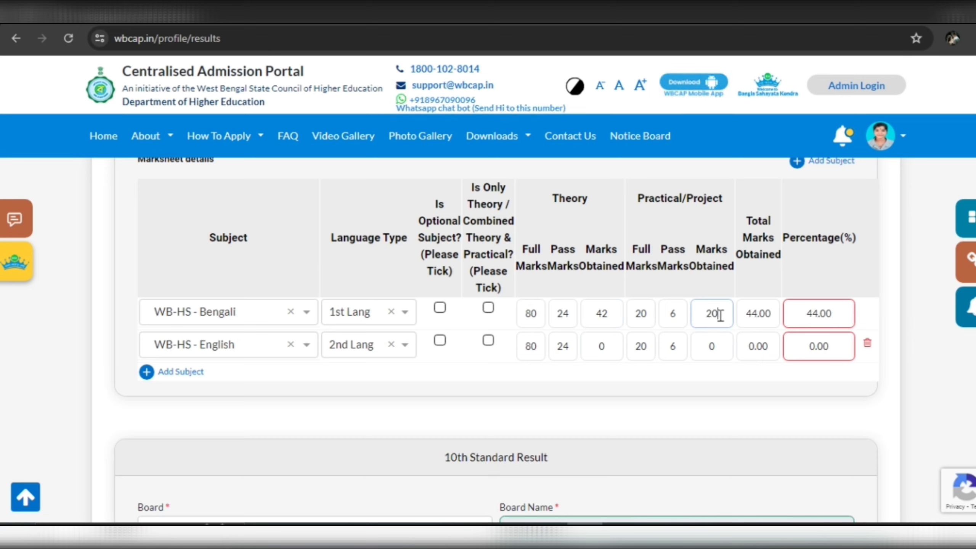
type("20")
left_click(622, 400)
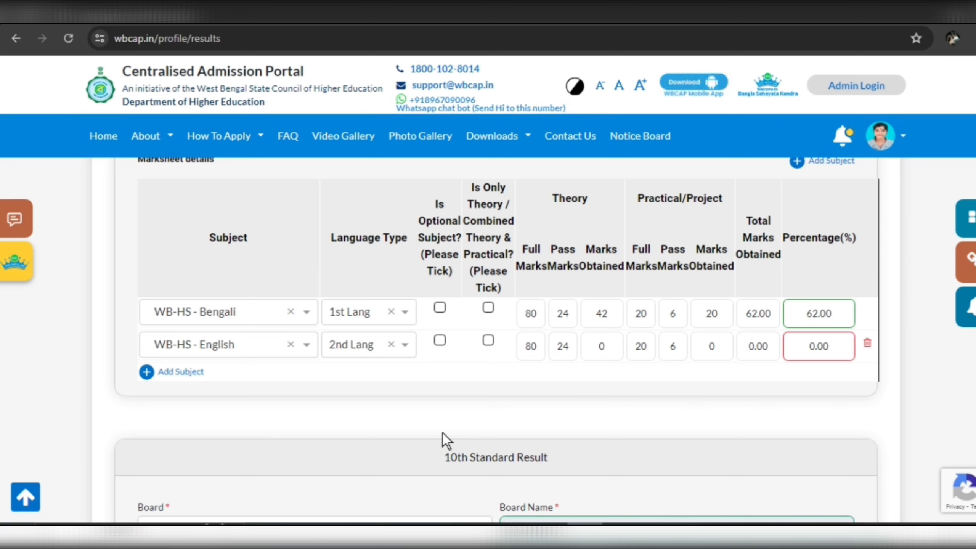
left_click(614, 346)
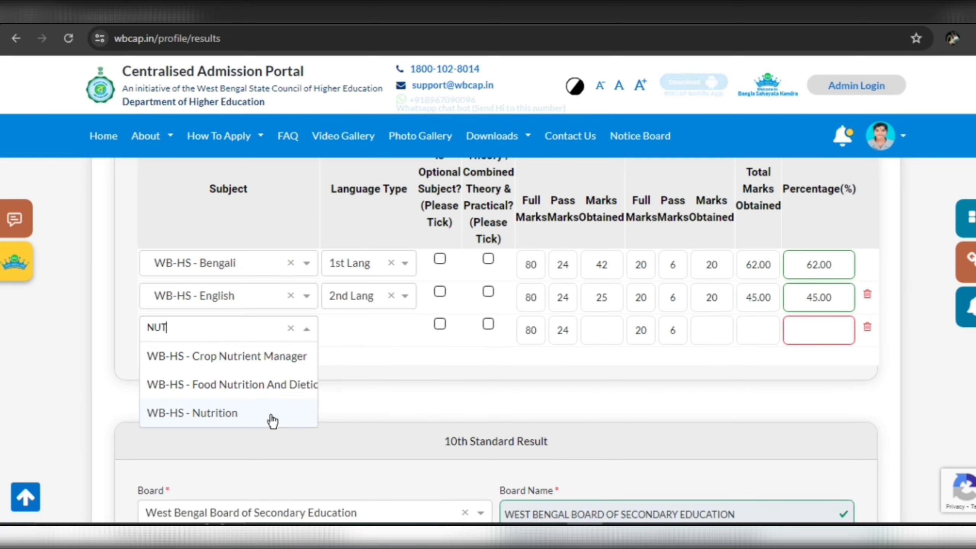
left_click(270, 414)
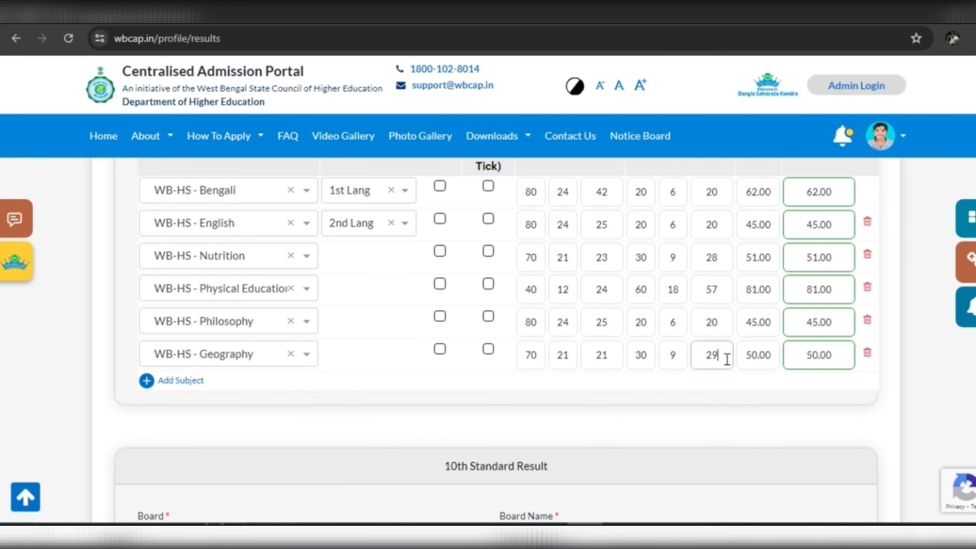
Mark 12th Geography as optional and set the 10th year of passing to 2022.
left_click(440, 350)
scroll(412, 412, "down", 5)
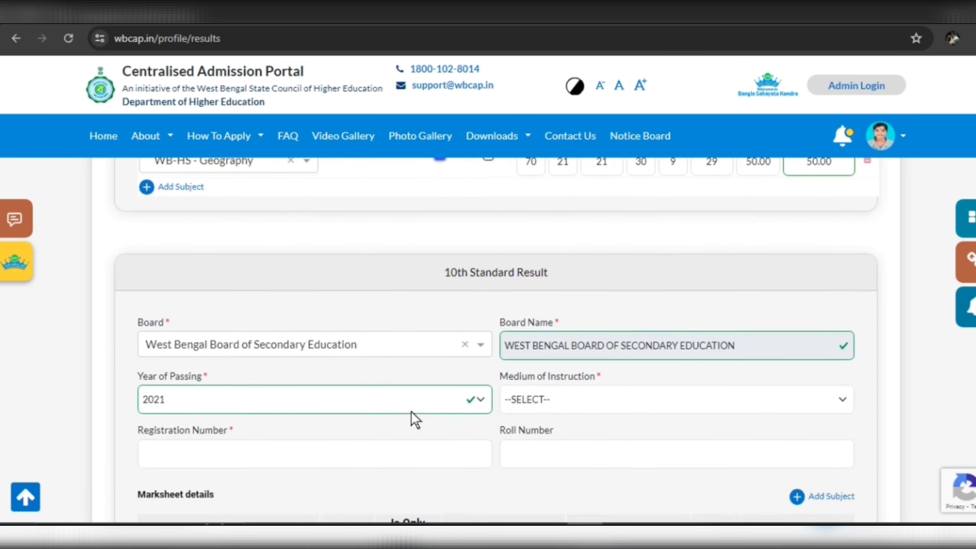
scroll(411, 412, "down", 2)
scroll(412, 412, "up", 8)
scroll(446, 422, "down", 4)
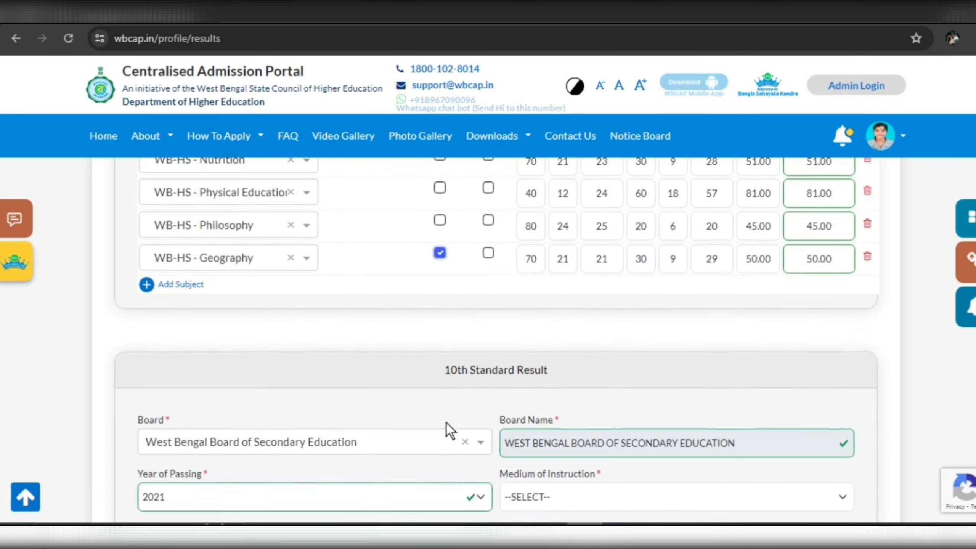
scroll(446, 422, "down", 5)
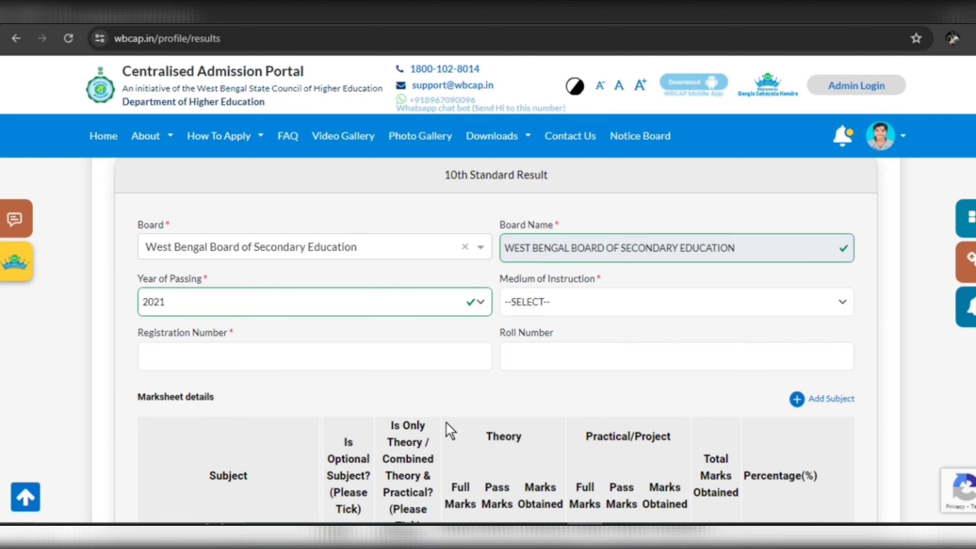
left_click(451, 310)
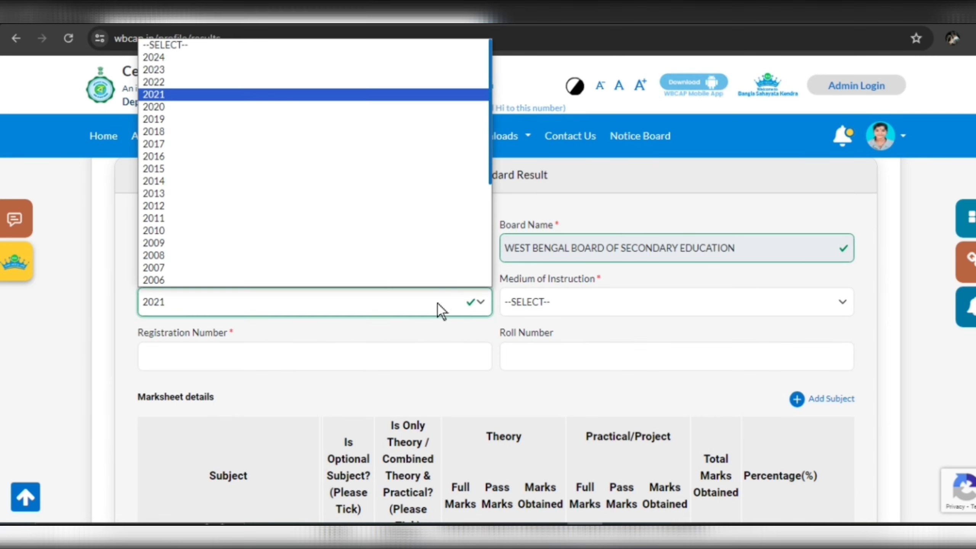
left_click(203, 87)
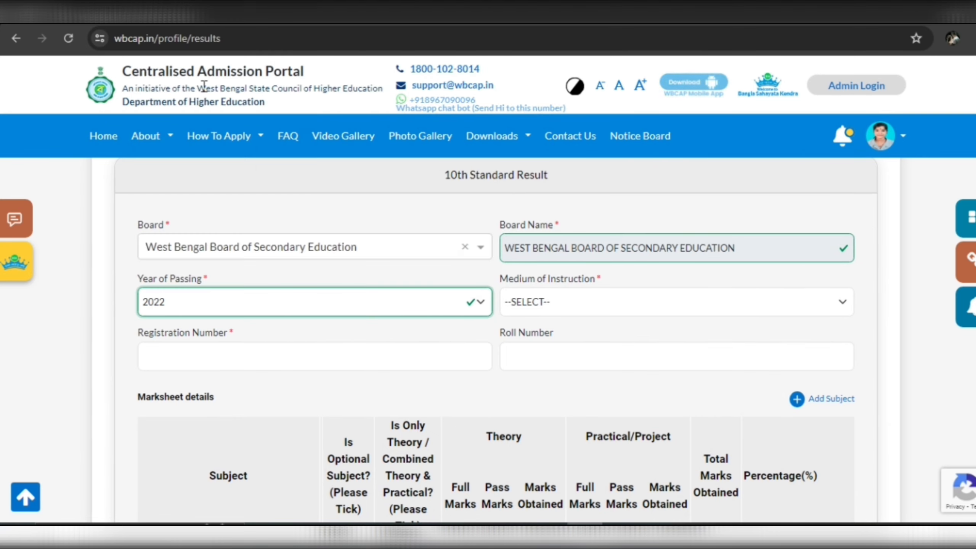
Choose WB-SE - Bengali as the first 10th subject, set as 1st Lang.
left_click(607, 304)
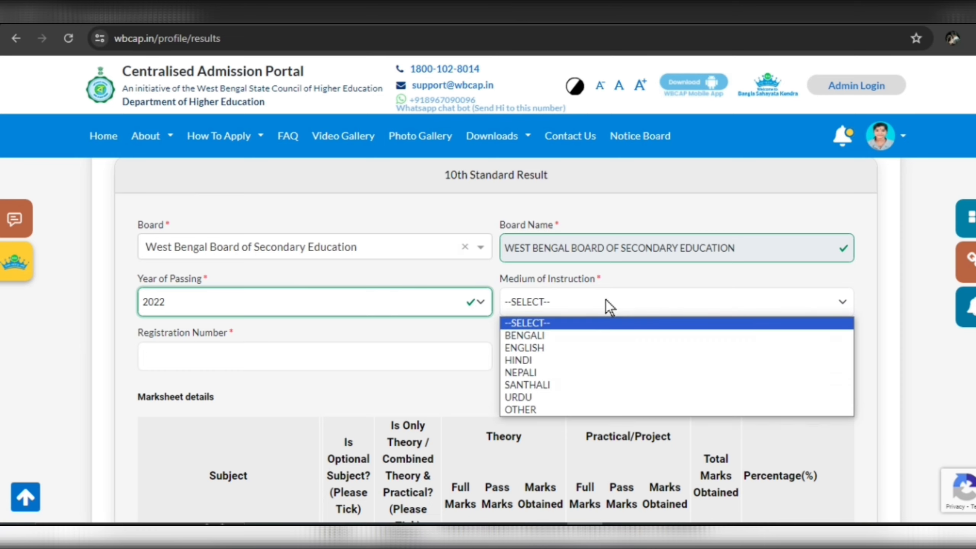
scroll(288, 321, "down", 5)
left_click(290, 311)
type("B")
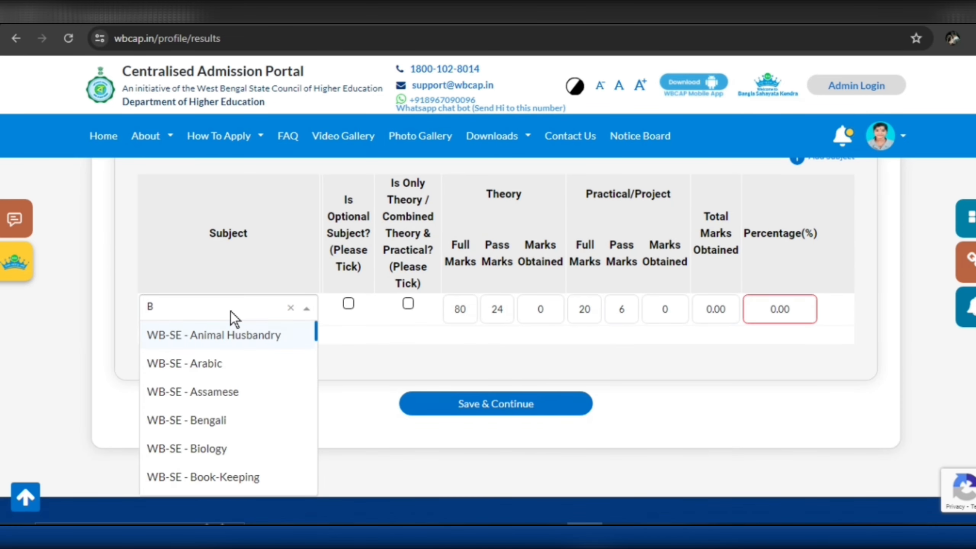
key("BackSpace")
type("BENGALI")
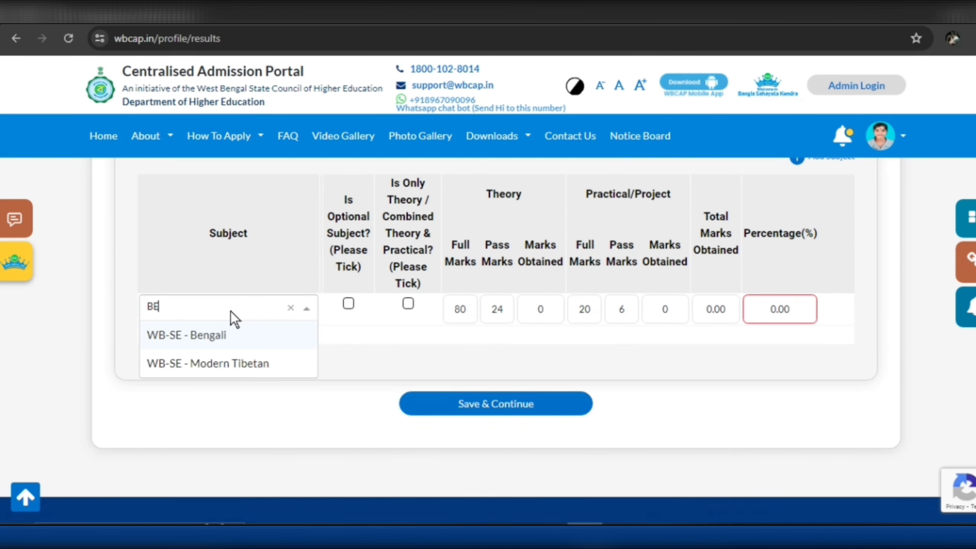
left_click(239, 336)
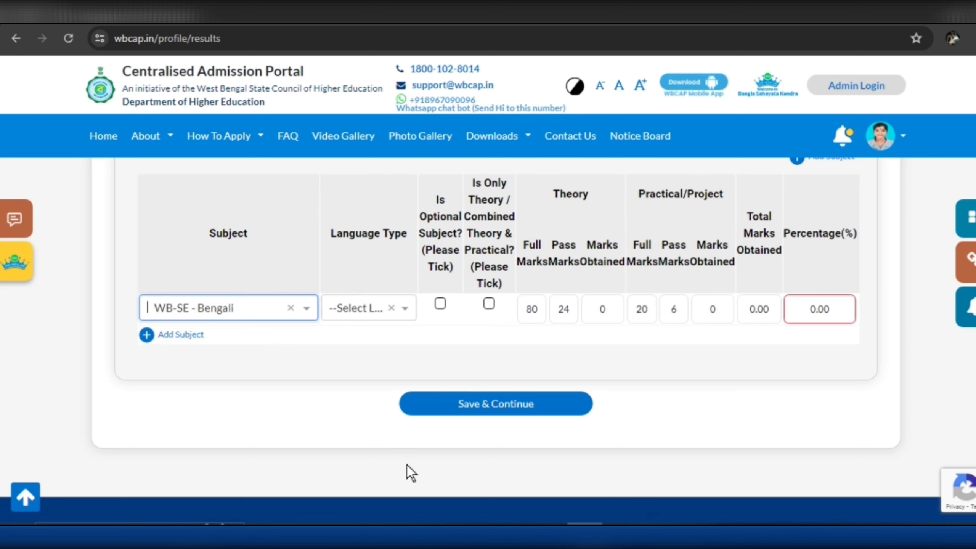
left_click(401, 313)
left_click(371, 363)
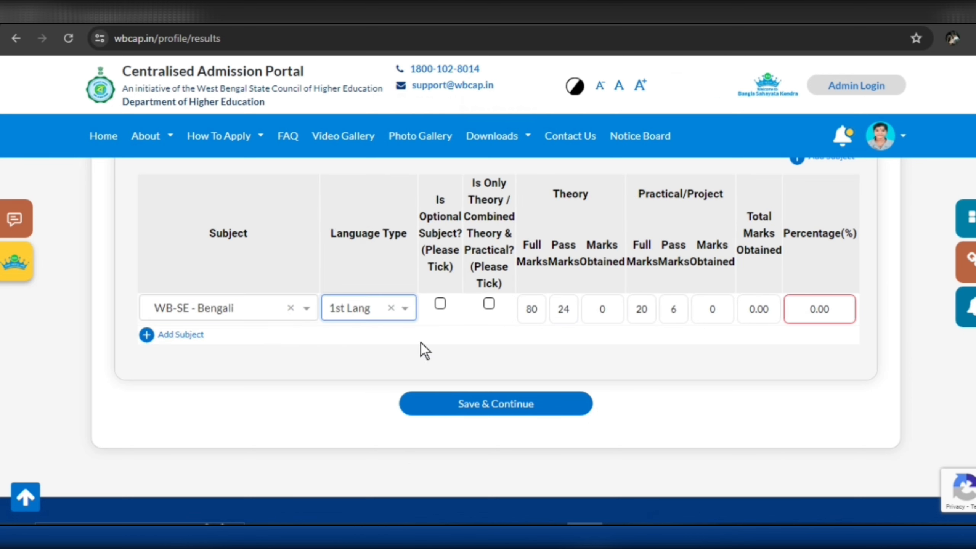
Enter Bengali's theory marks as 25 out of 90 and clear its practical full marks.
left_click(539, 310)
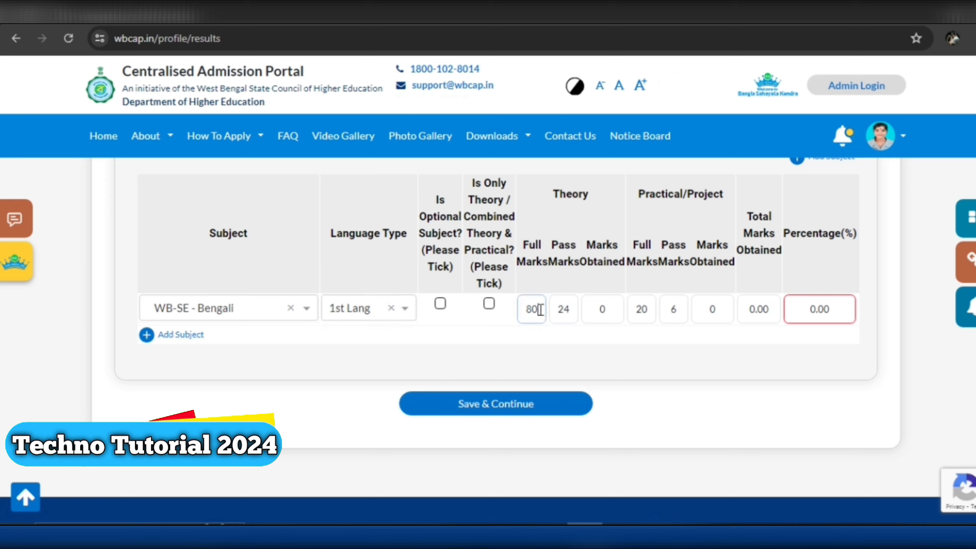
left_click(622, 310)
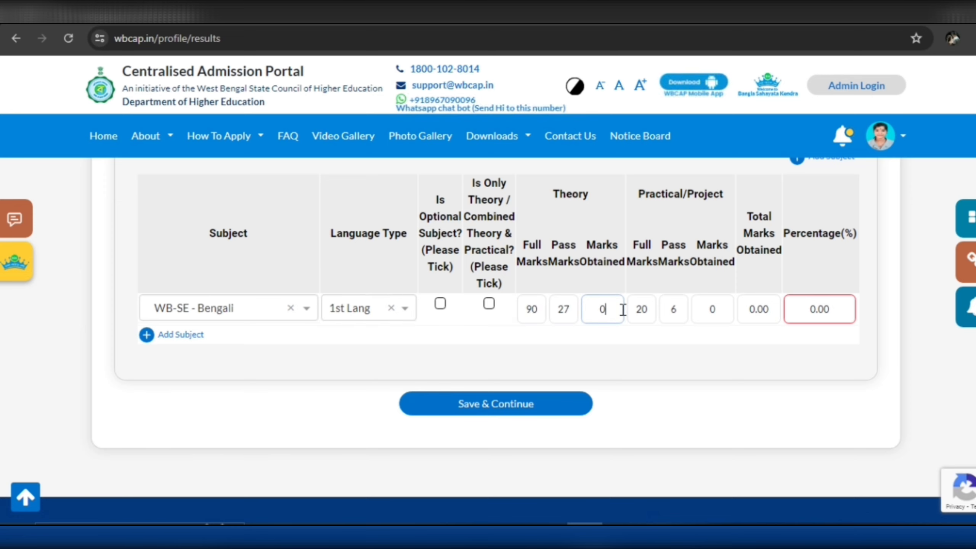
type("25")
left_click(727, 308)
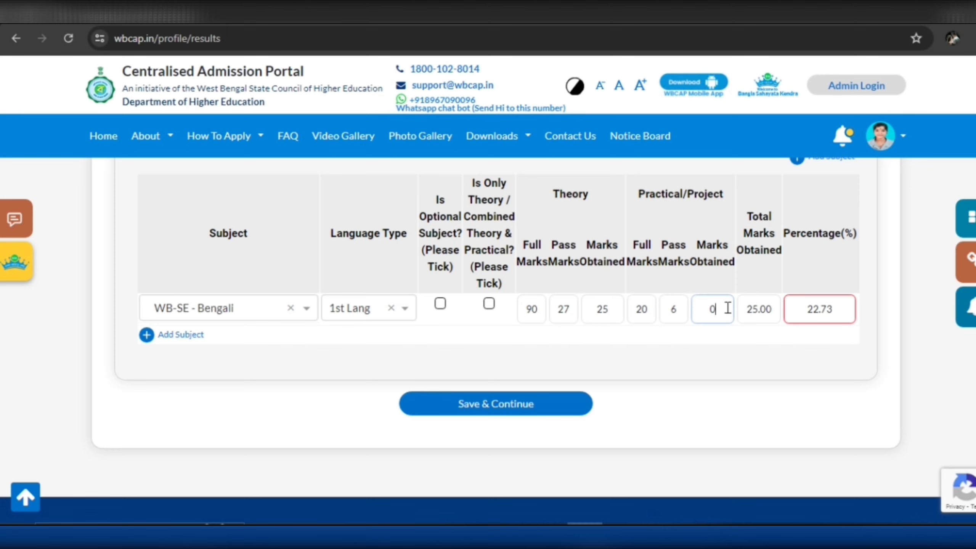
left_click(649, 310)
key("BackSpace")
key("BackSpace")
Finish Bengali's practical full marks and add WB-SE - English as the second language.
type("1")
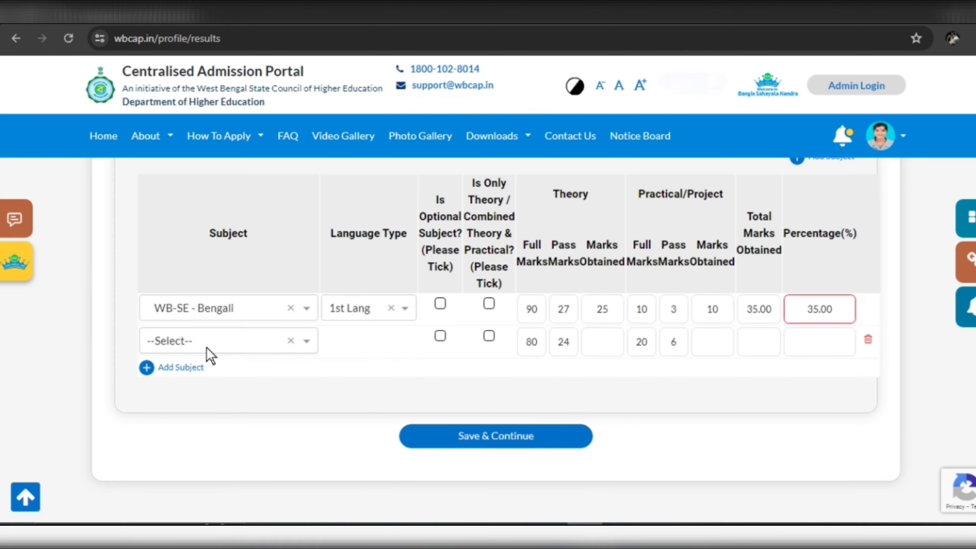
left_click(207, 350)
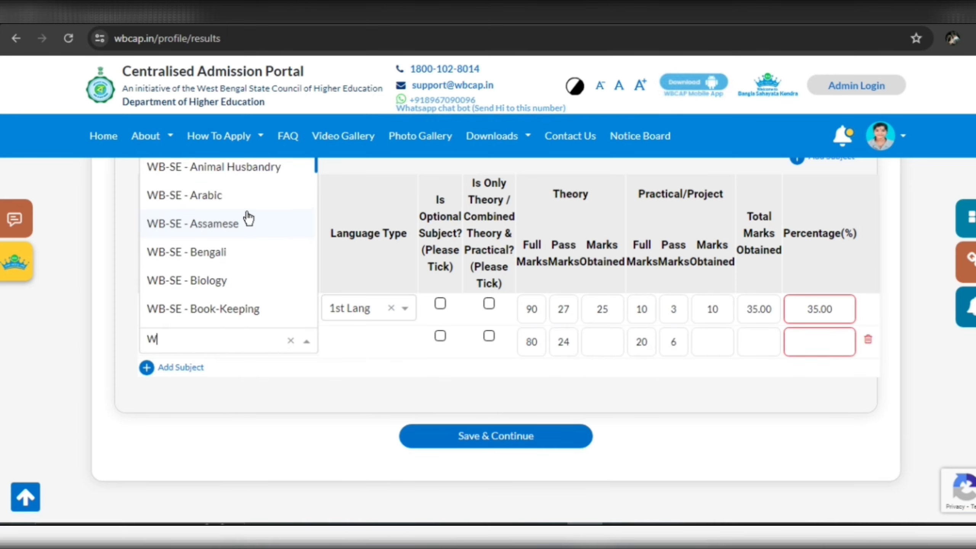
type("ENGLIS")
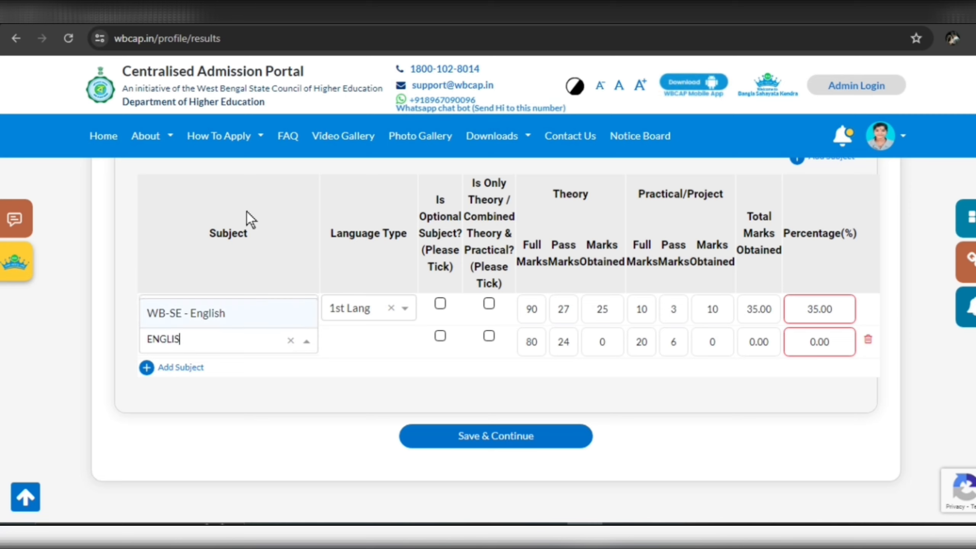
left_click(184, 312)
left_click(369, 342)
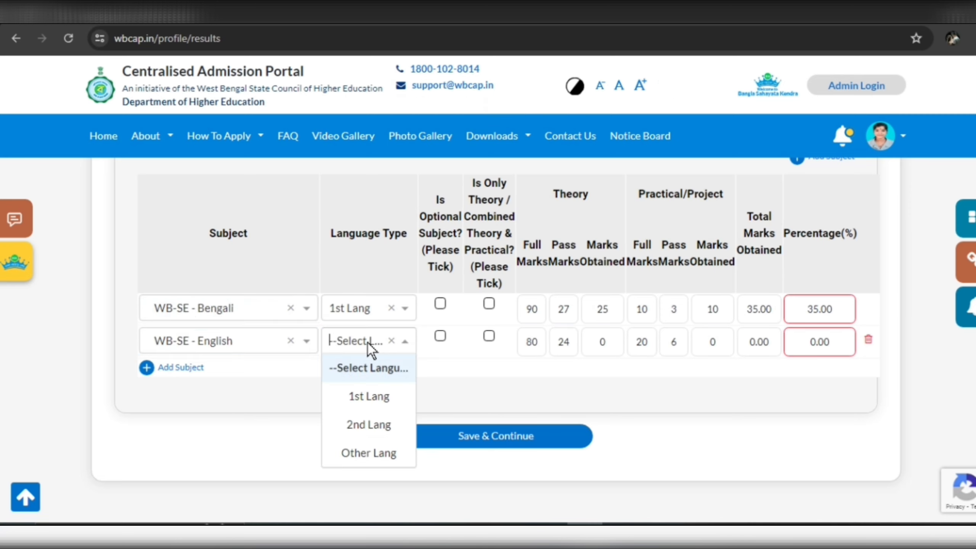
left_click(375, 418)
Enter English theory marks as 50 out of 90.
left_click(540, 346)
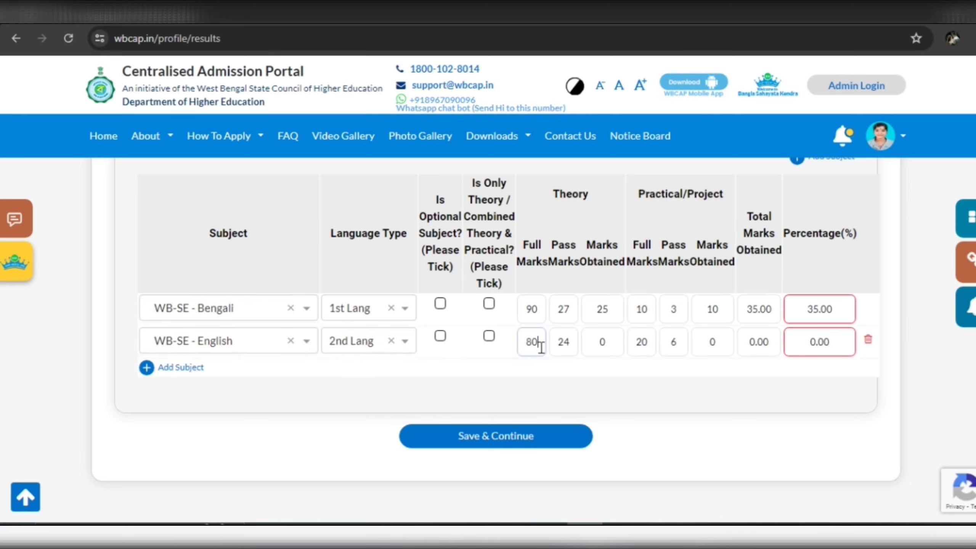
key("BackSpace")
key("BackSpace")
type("90")
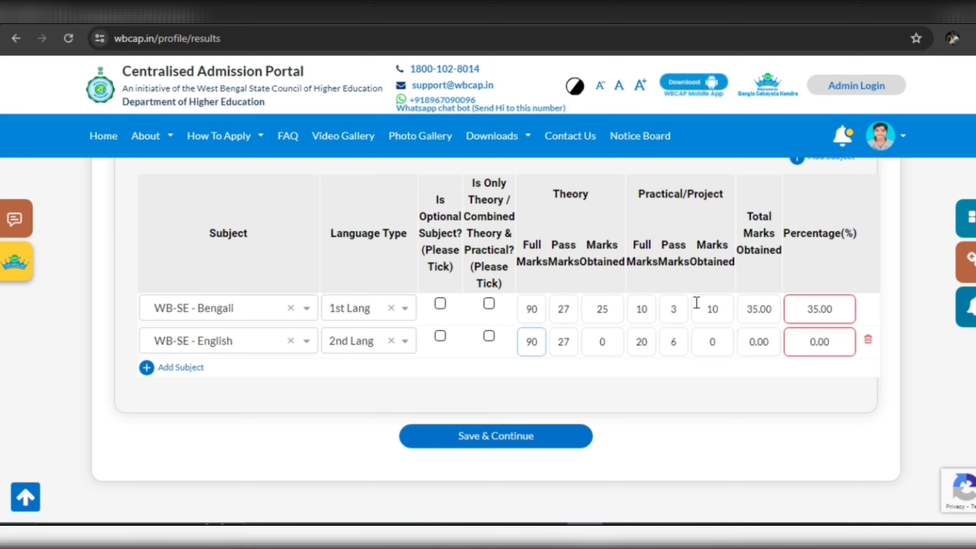
left_click(614, 343)
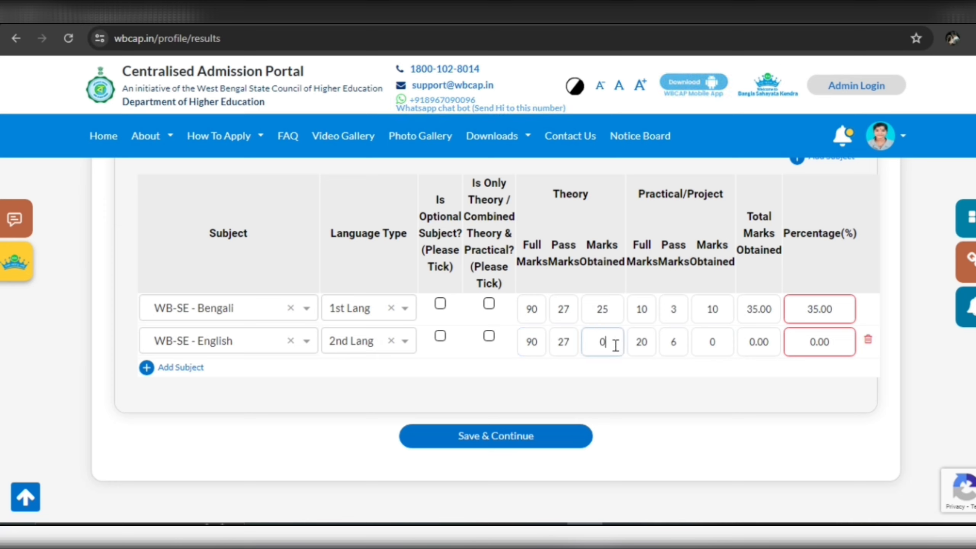
key("BackSpace")
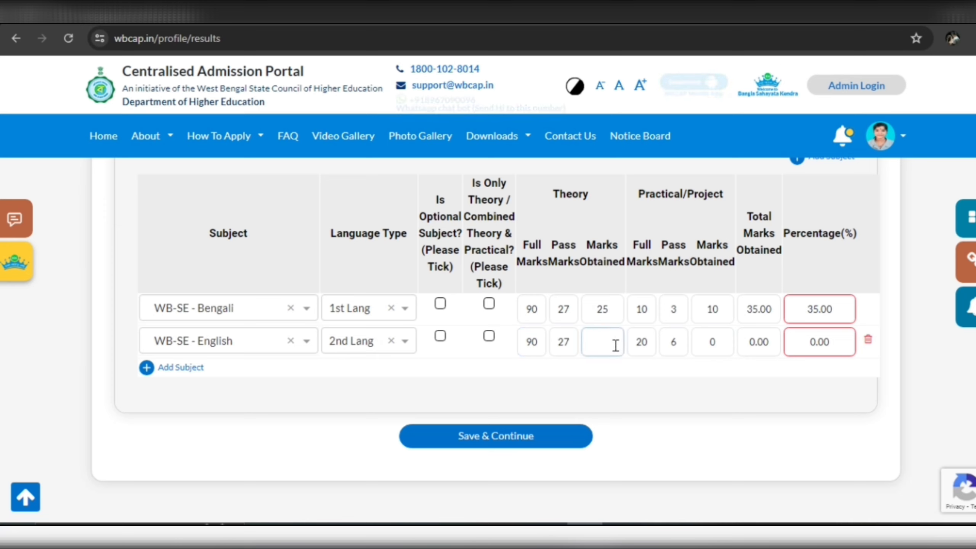
type("50")
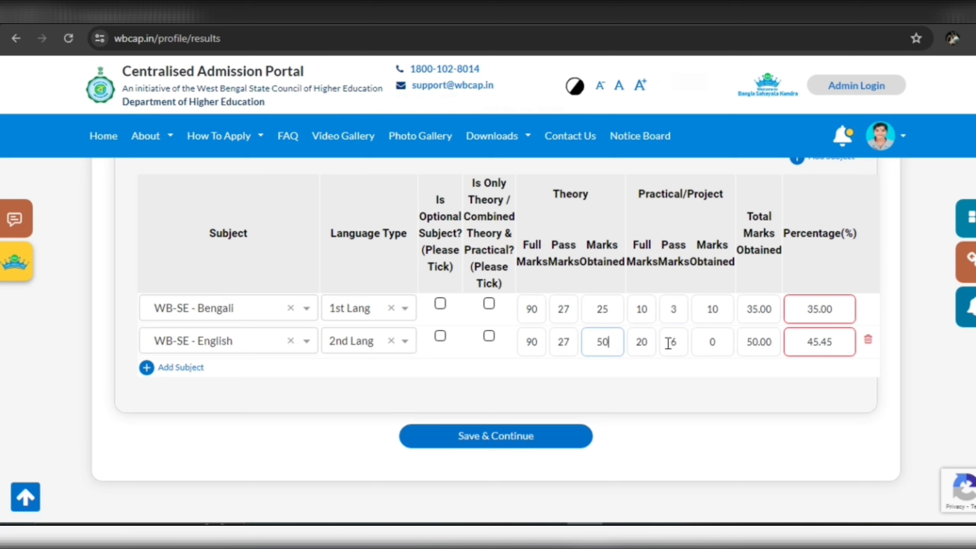
Enter English practical marks as 10 out of 10.
left_click(655, 343)
key("BackSpace")
key("BackSpace")
type("10")
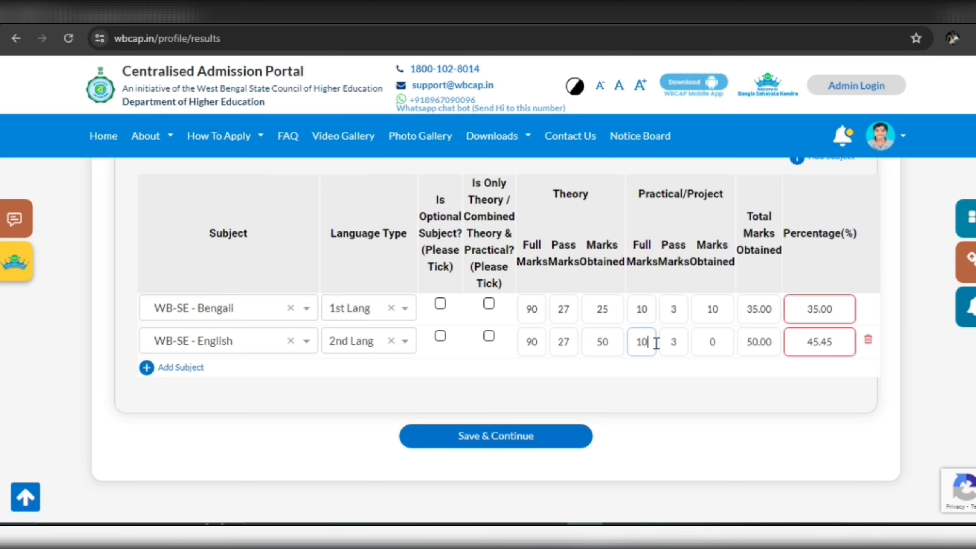
left_click(722, 348)
key("BackSpace")
type("10")
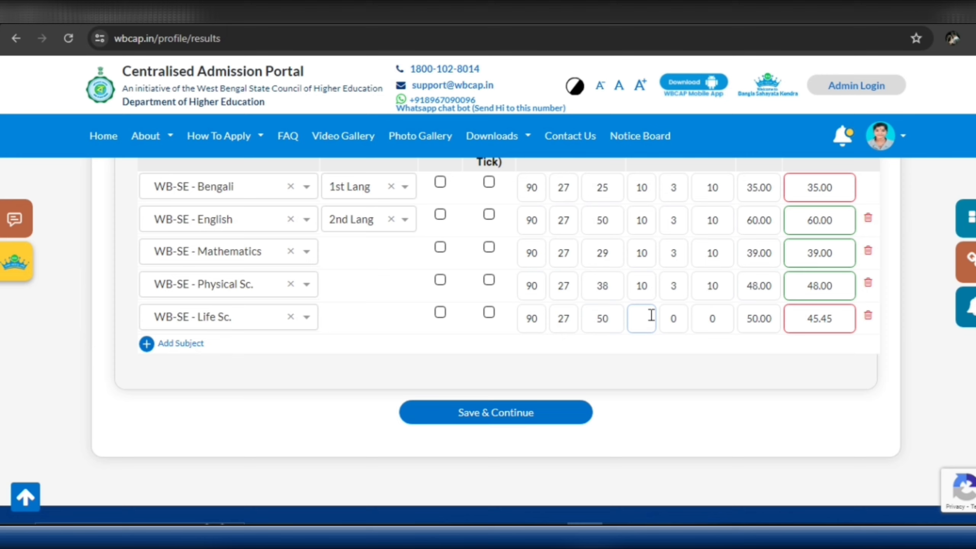
type("10")
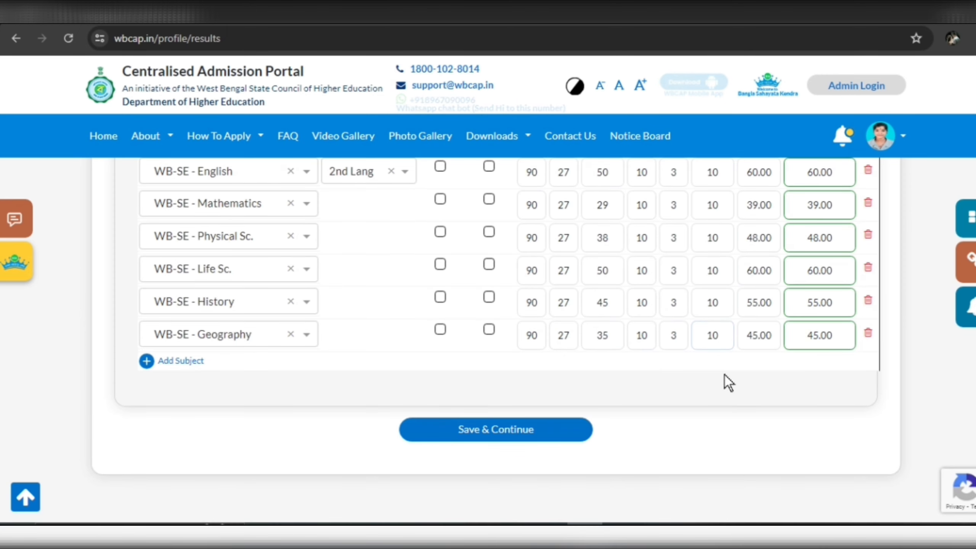
scroll(724, 384, "down", 5)
Save the academic results and accept the confirmation.
left_click(530, 217)
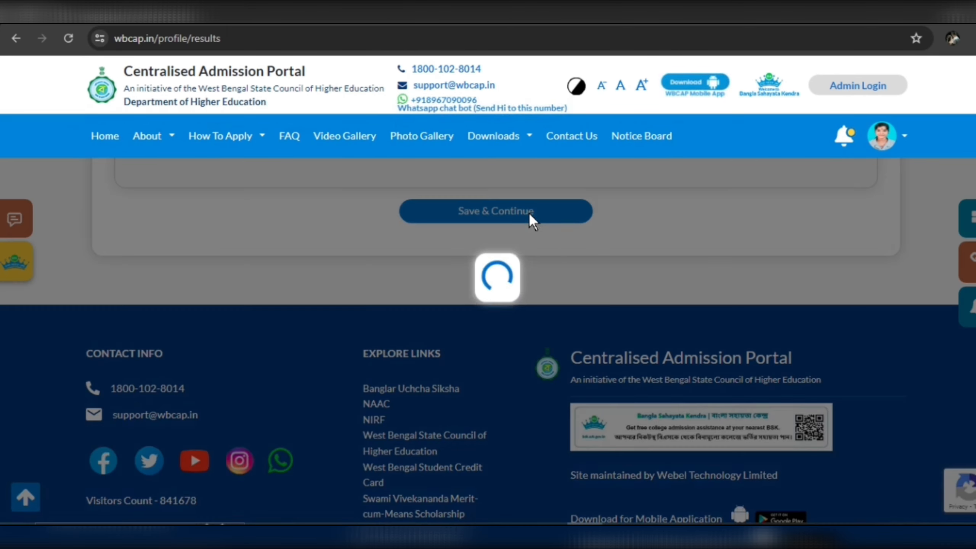
key("Return")
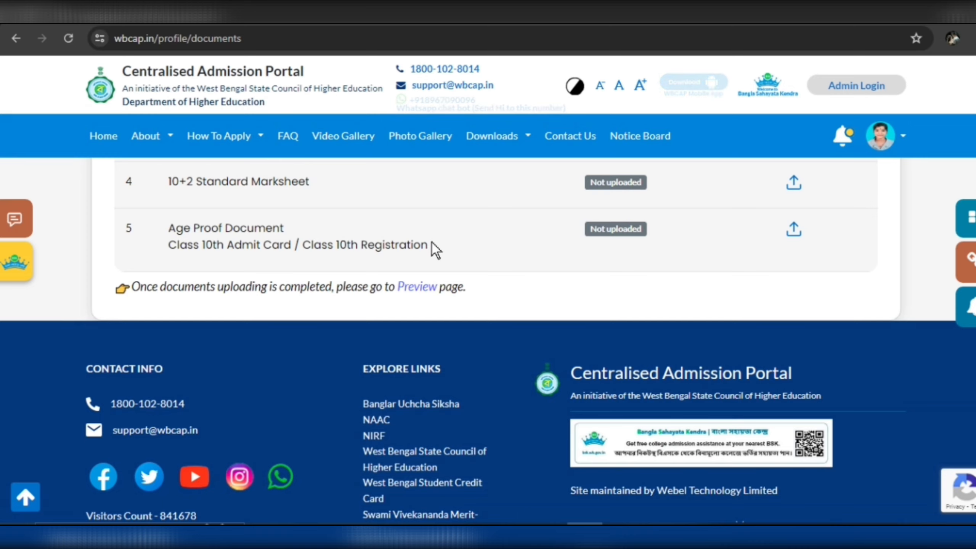
scroll(475, 275, "up", 6)
scroll(475, 276, "up", 1)
scroll(480, 296, "down", 2)
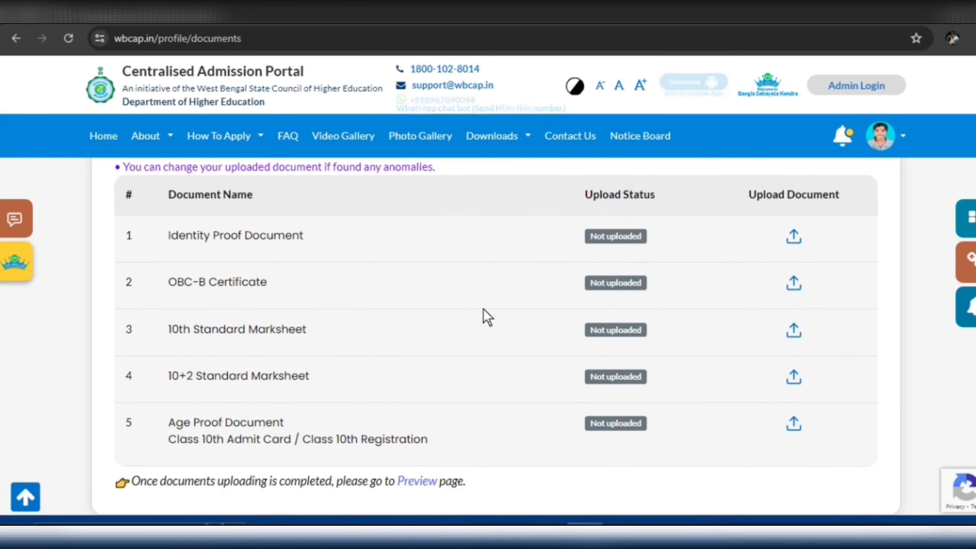
scroll(469, 422, "down", 2)
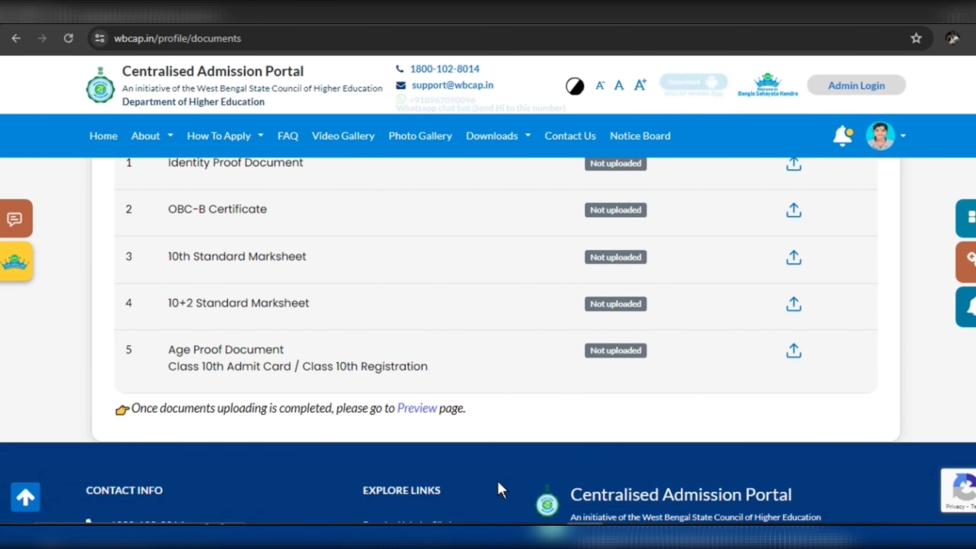
scroll(507, 402, "up", 2)
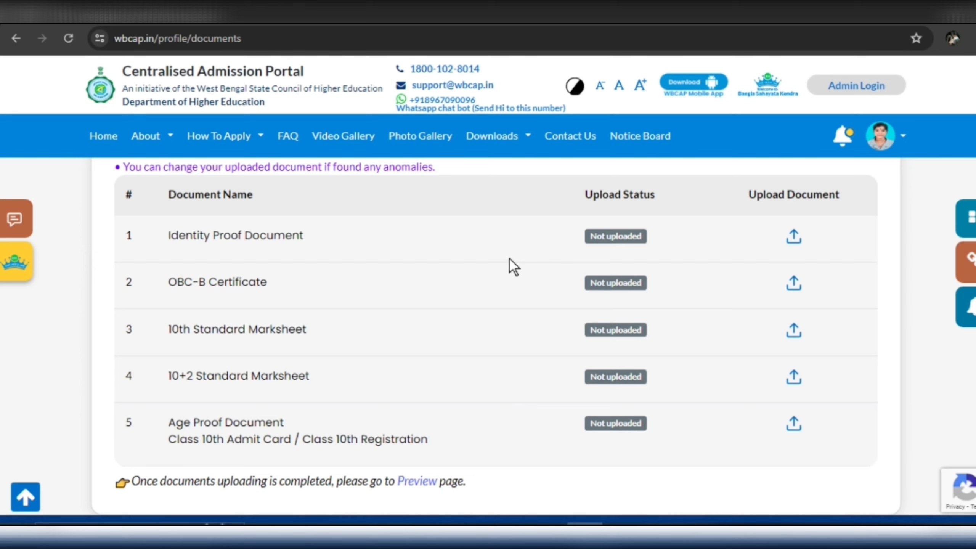
Upload the PDFs for the Identity Proof Document and the OBC-B Certificate.
left_click(794, 237)
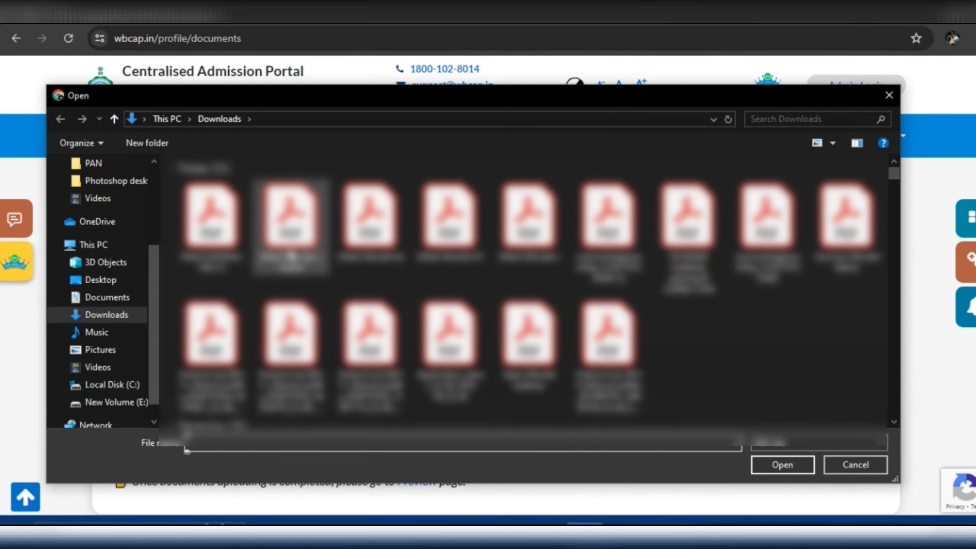
left_click(368, 240)
left_click(774, 470)
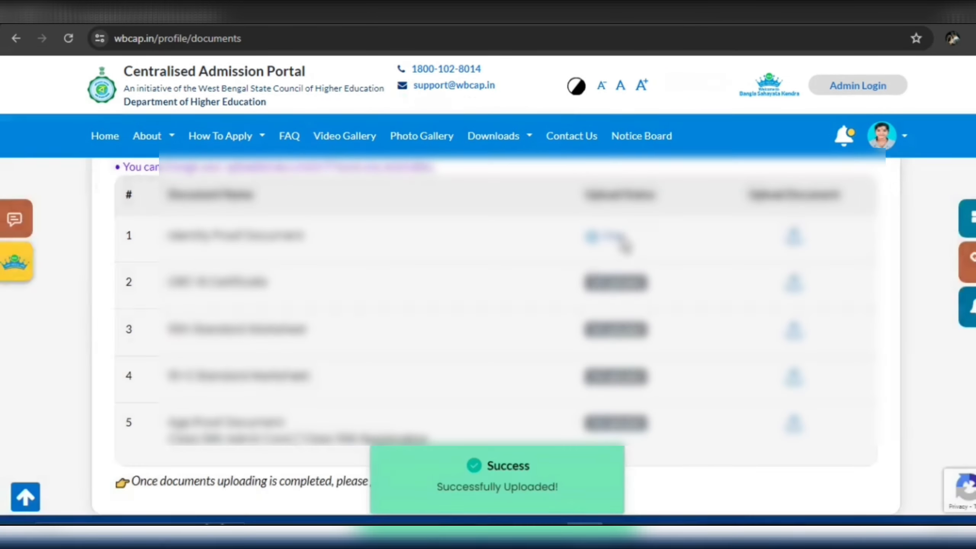
scroll(576, 274, "down", 1)
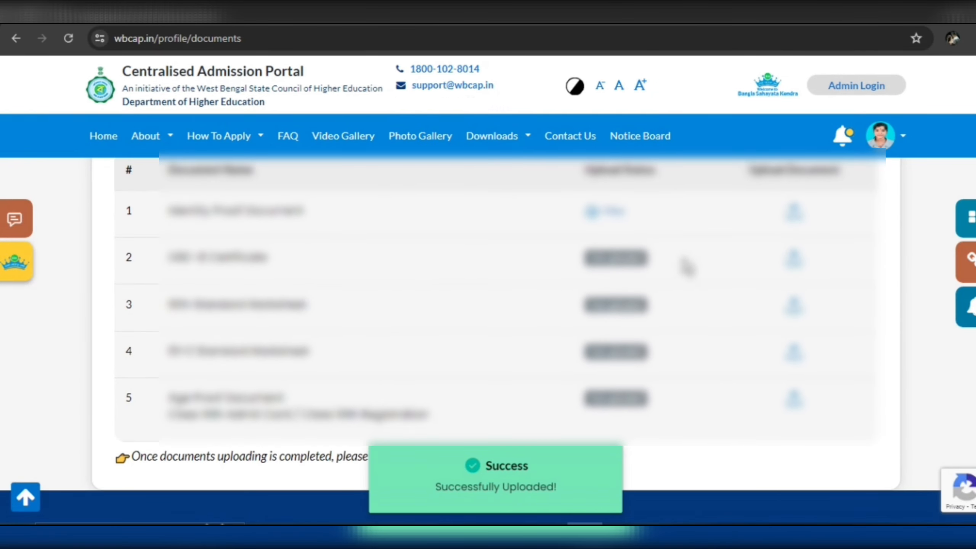
left_click(794, 262)
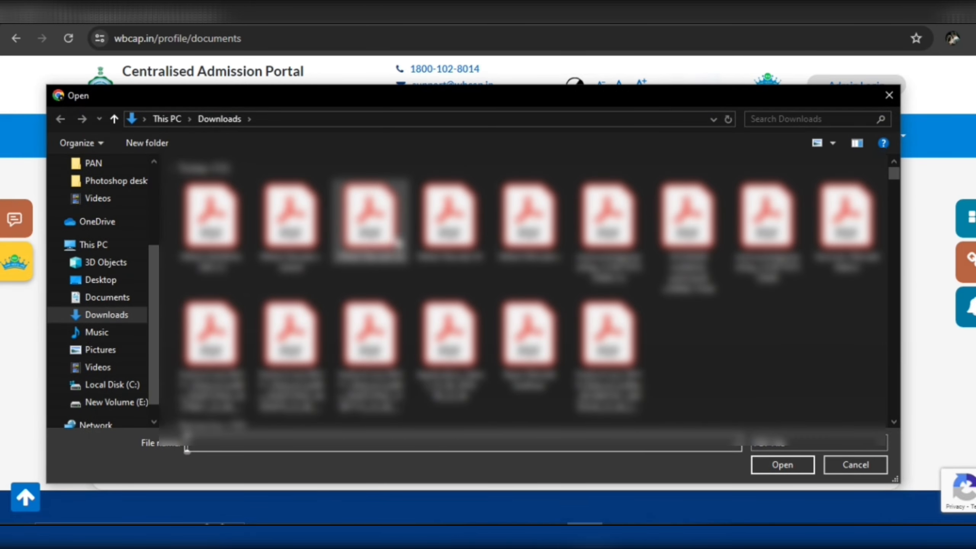
left_click(213, 227)
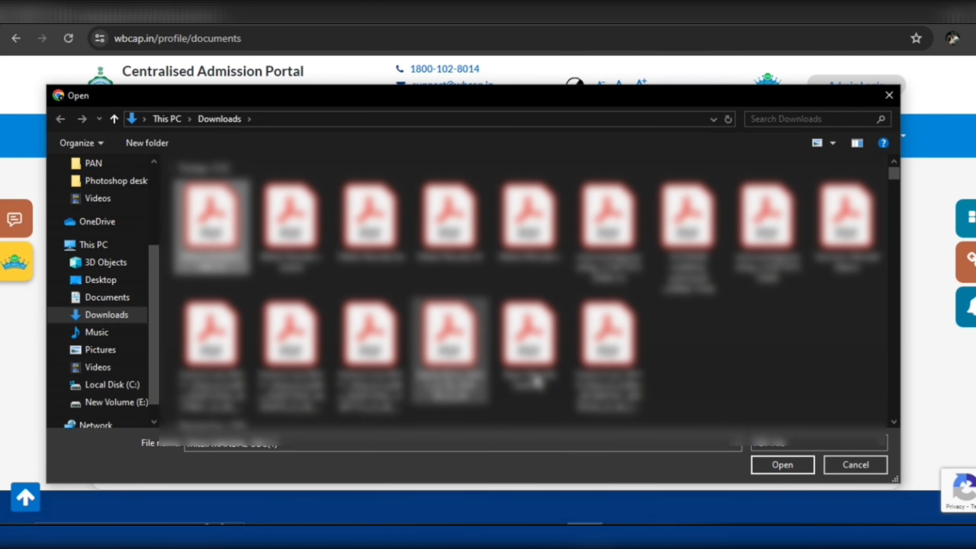
left_click(752, 458)
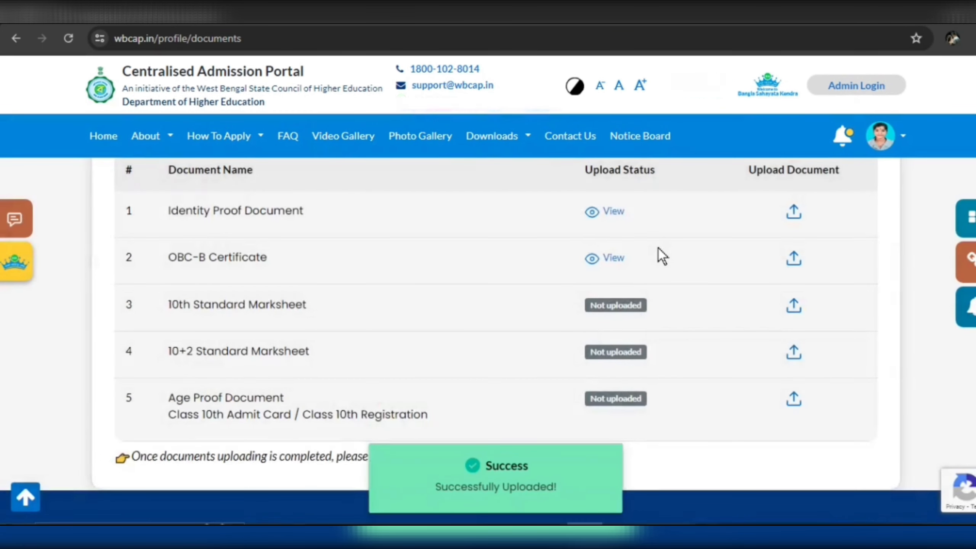
scroll(659, 249, "down", 1)
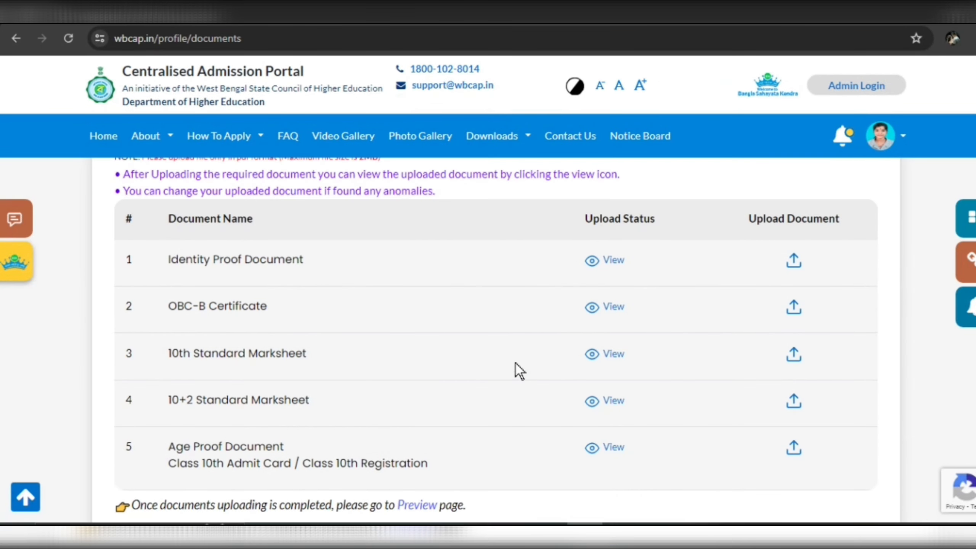
scroll(514, 349, "down", 6)
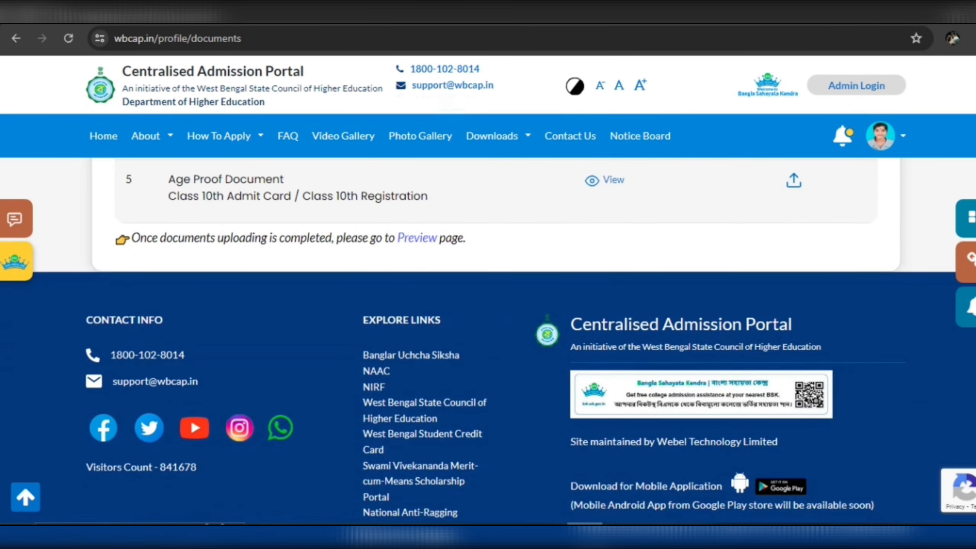
scroll(418, 295, "up", 1)
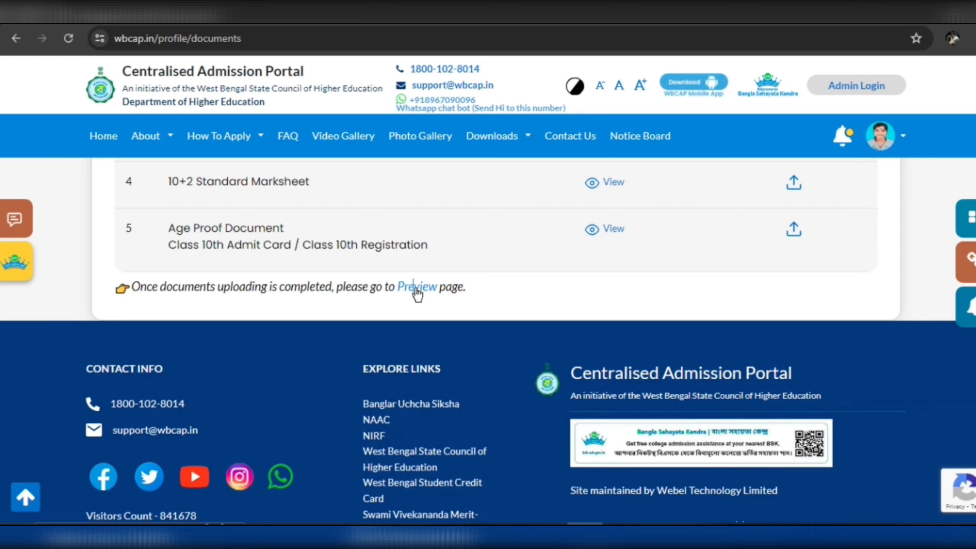
Open the application preview and review it from top to bottom.
left_click(416, 289)
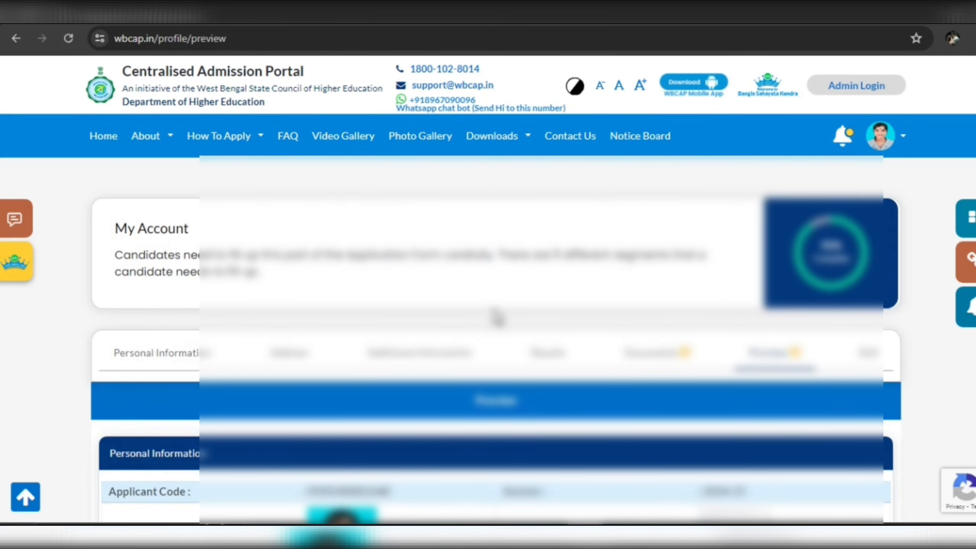
scroll(496, 317, "down", 3)
scroll(525, 319, "down", 3)
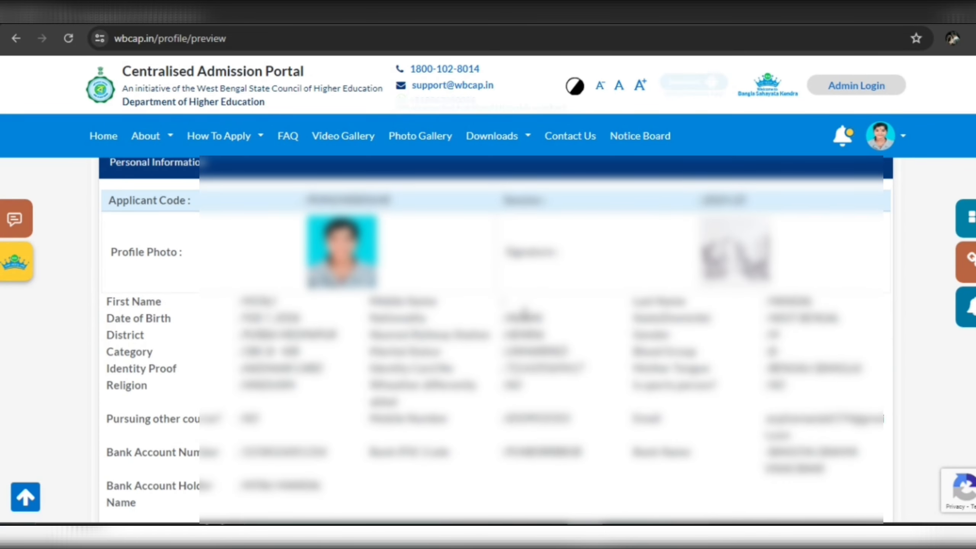
scroll(525, 313, "up", 2)
scroll(525, 317, "down", 12)
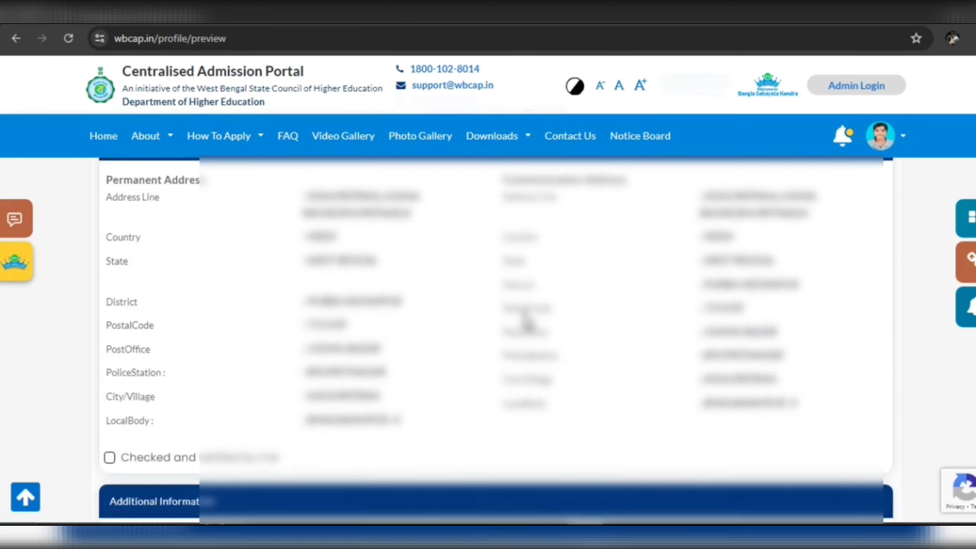
scroll(525, 322, "down", 15)
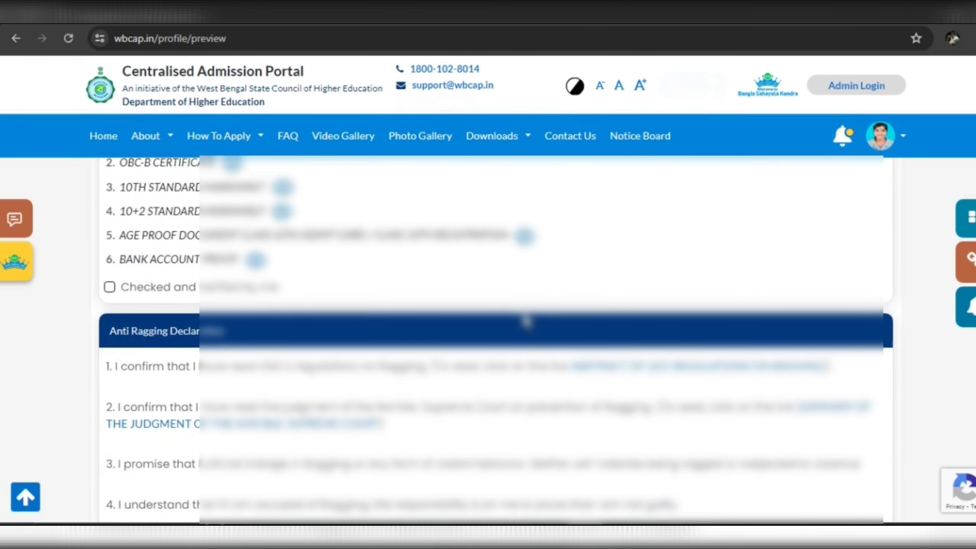
scroll(320, 369, "up", 20)
scroll(319, 367, "down", 20)
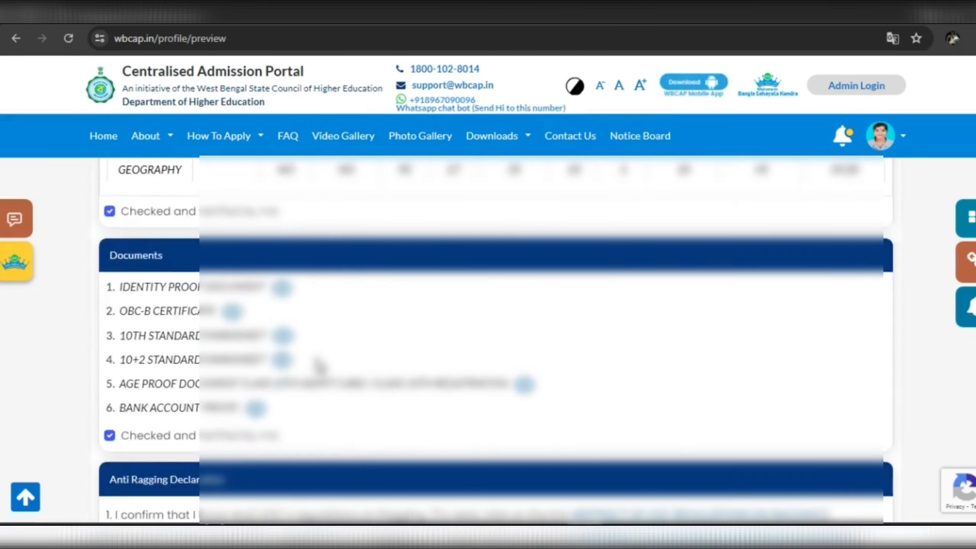
scroll(316, 359, "down", 5)
scroll(197, 276, "down", 5)
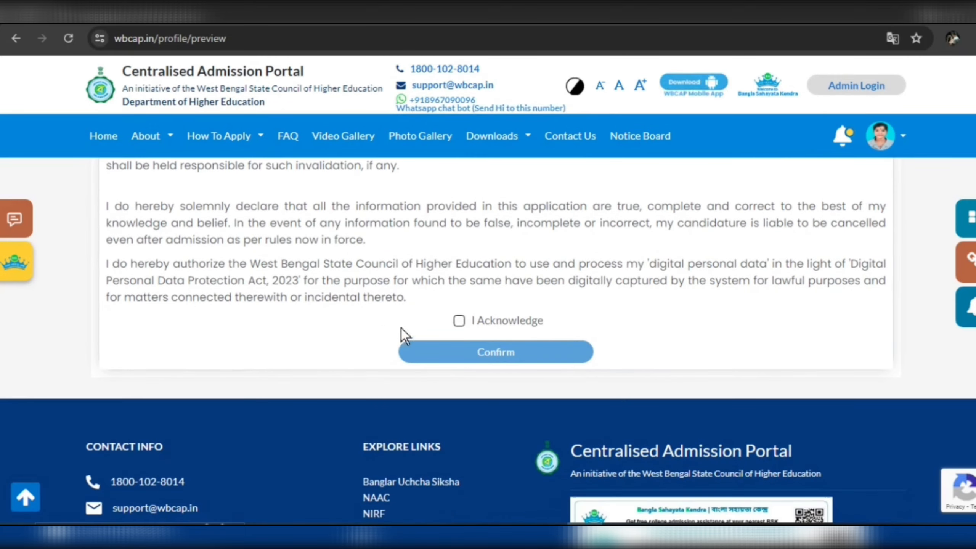
Tick I Acknowledge and confirm the reviewed application.
left_click(458, 321)
left_click(482, 353)
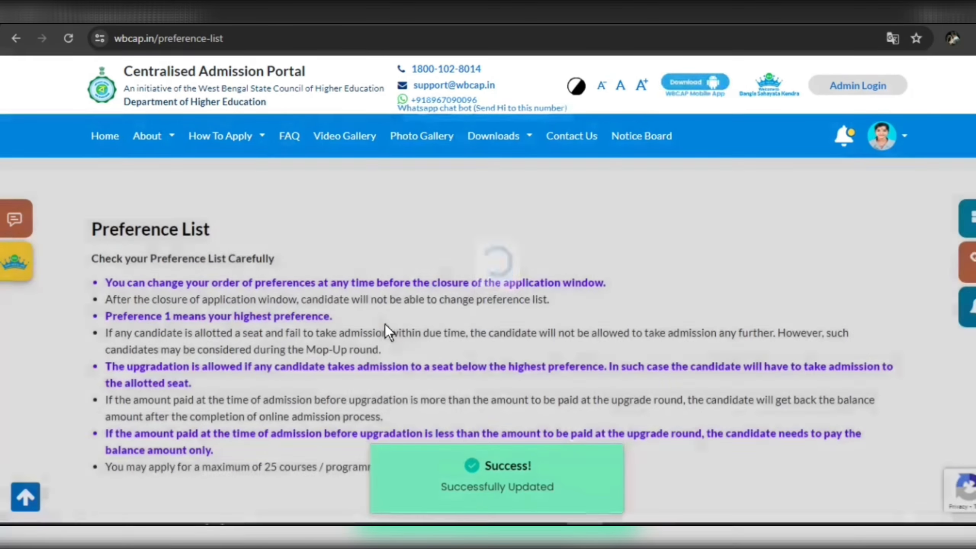
scroll(396, 317, "down", 8)
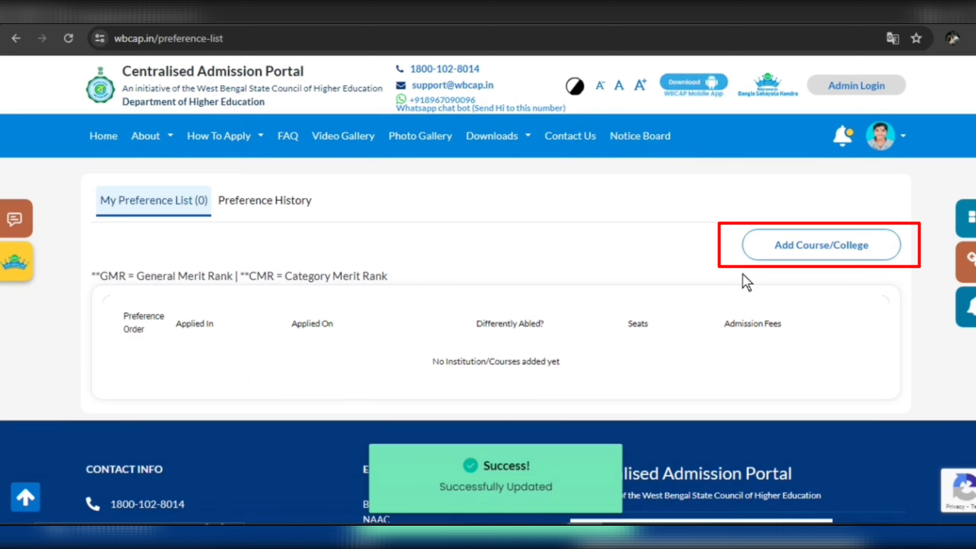
Start a new preference search and set the district to Purba Medinipur.
left_click(787, 256)
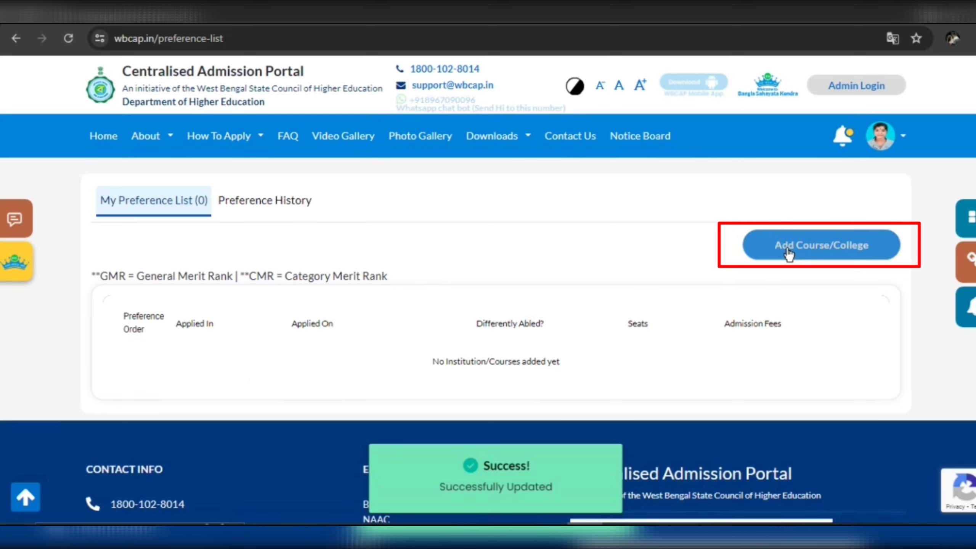
scroll(279, 352, "down", 3)
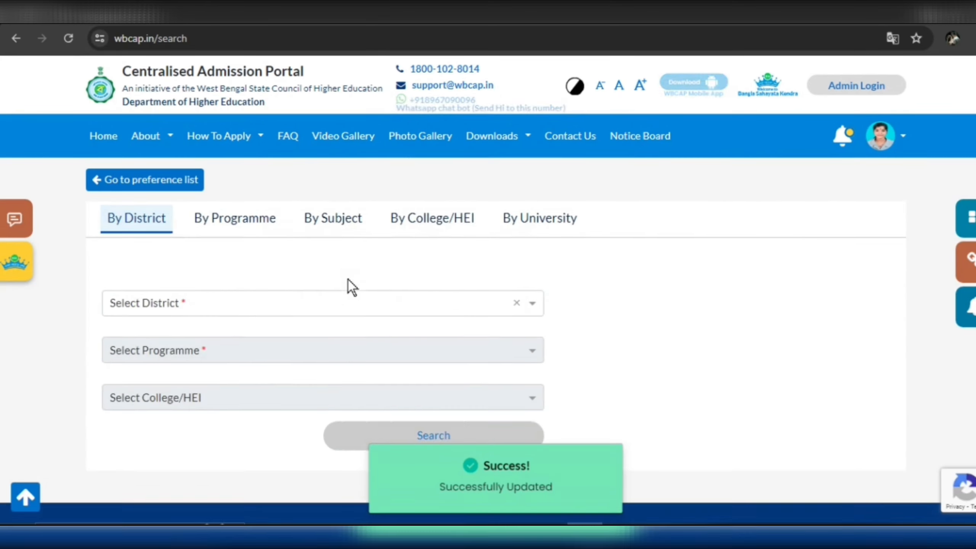
left_click(246, 299)
type("PUR")
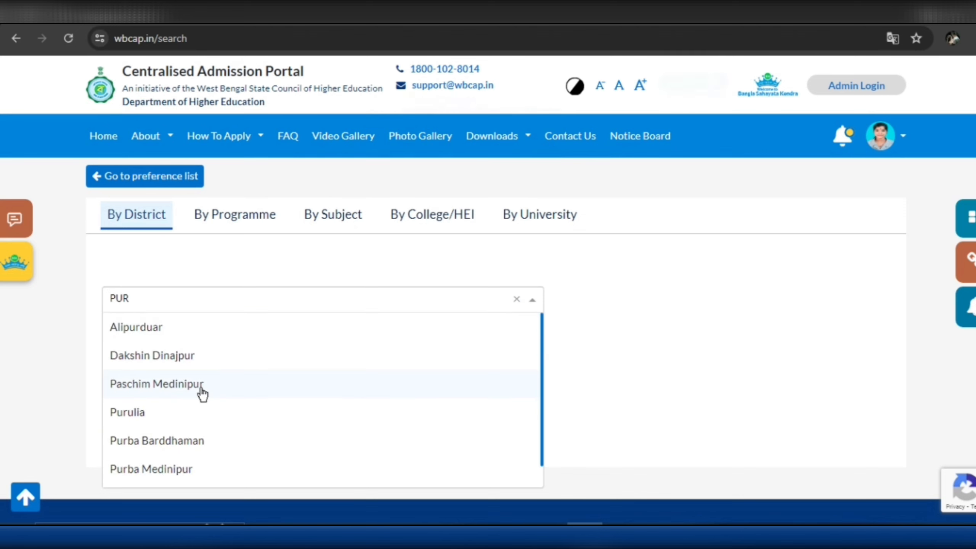
scroll(196, 386, "down", 1)
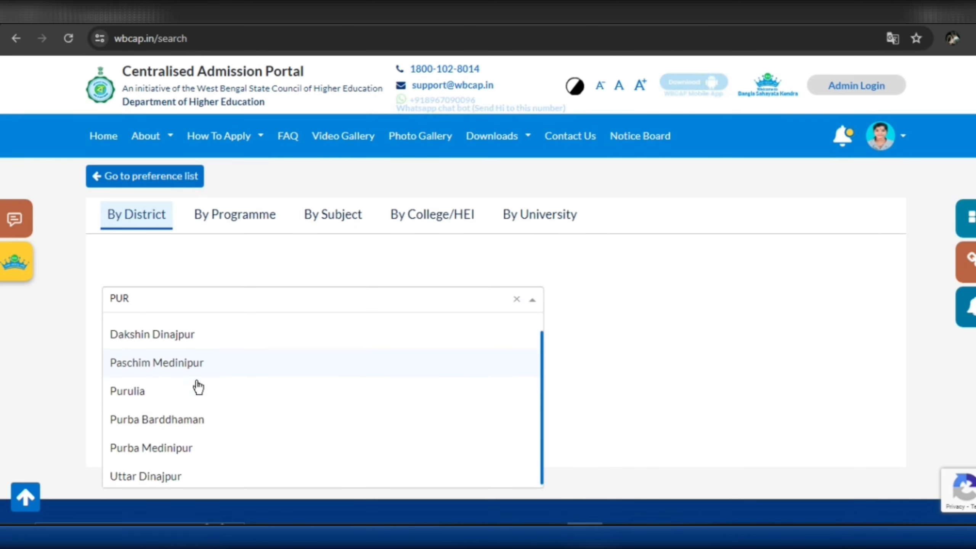
left_click(192, 456)
scroll(220, 331, "down", 2)
Choose 3 - Year - Multidisciplinary (B.A.) at Bajkul Milani Mahavidyalaya and run the search.
left_click(264, 254)
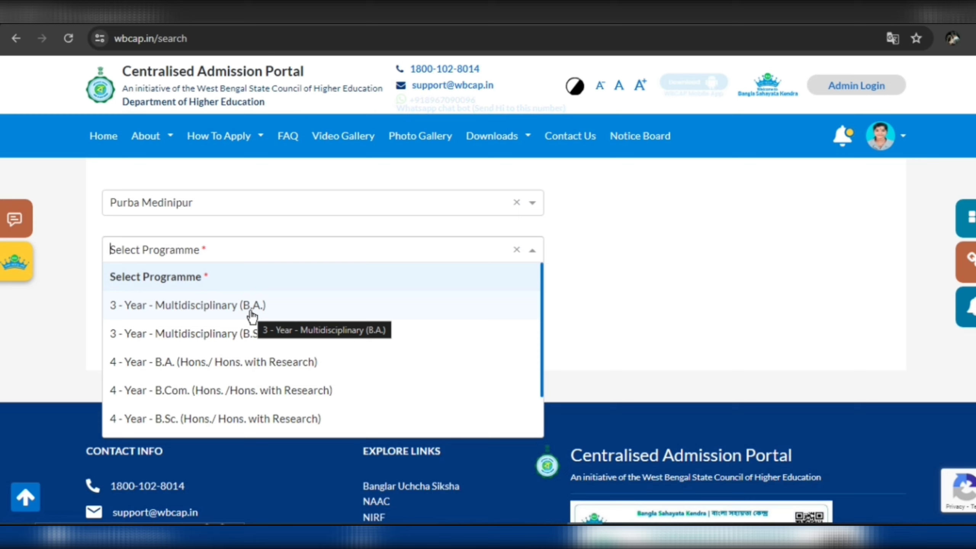
left_click(252, 310)
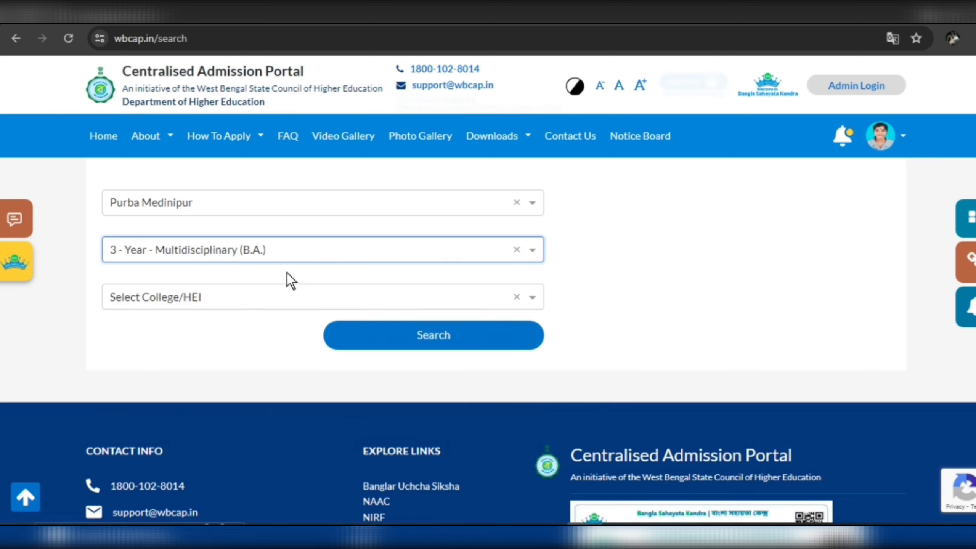
left_click(271, 298)
scroll(414, 159, "down", 2)
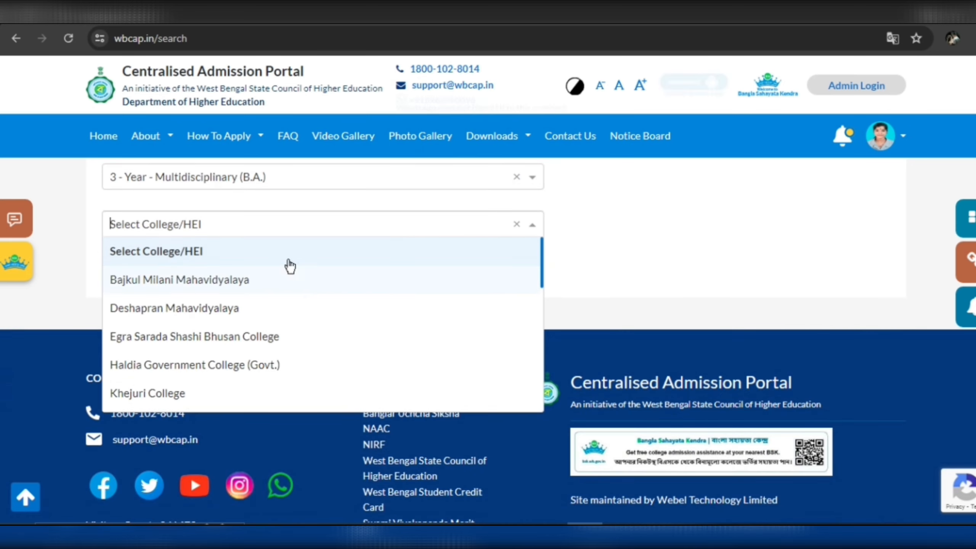
left_click(214, 285)
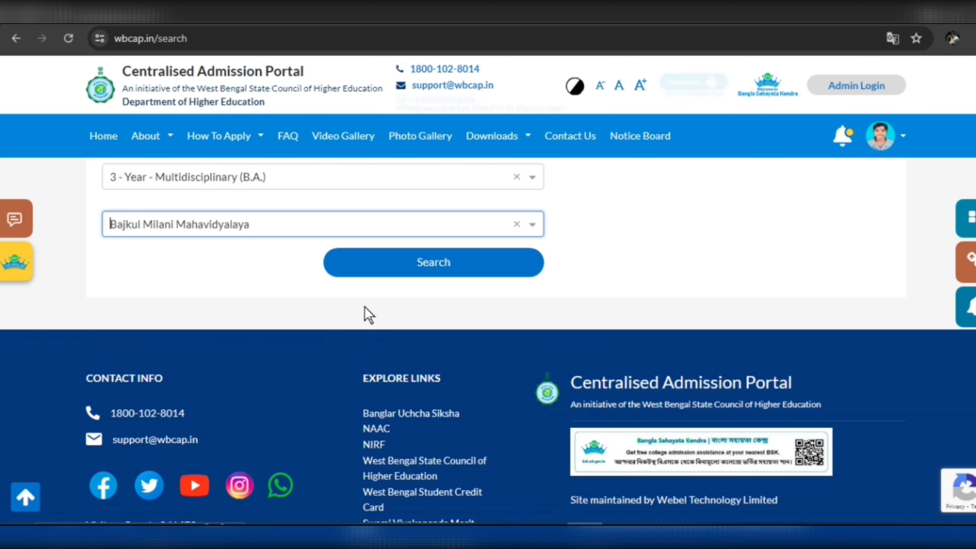
left_click(405, 265)
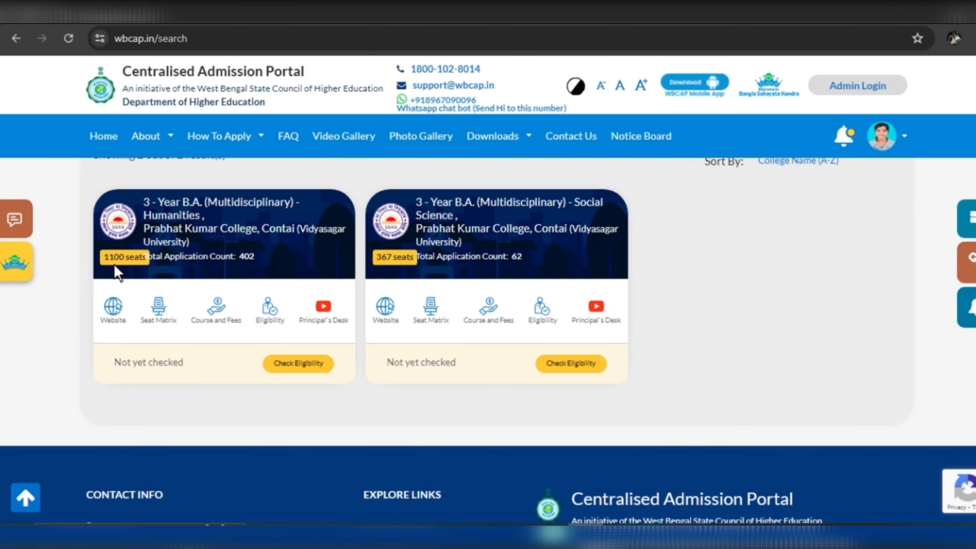
Confirm eligibility for Prabhat Kumar College's Humanities B.A. and show its subject combinations.
left_click(300, 365)
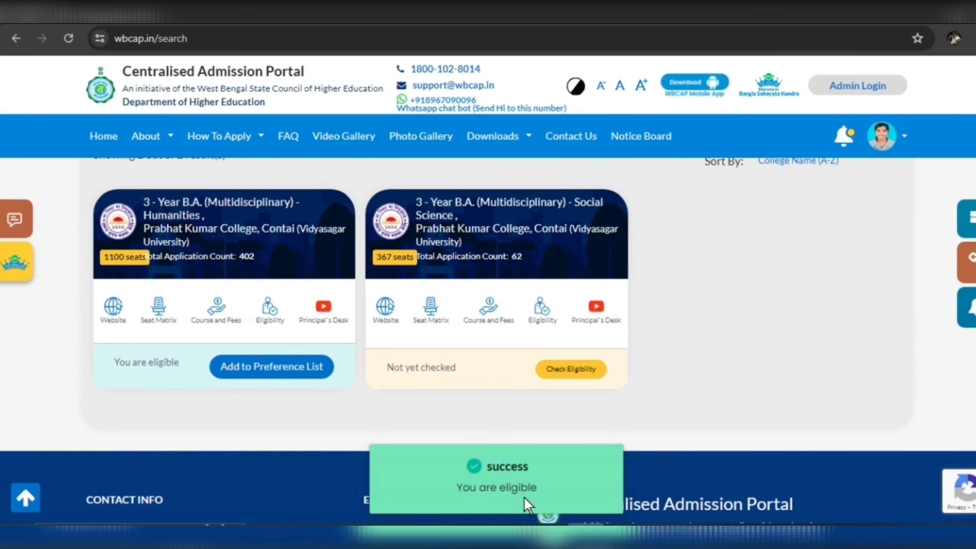
left_click(245, 370)
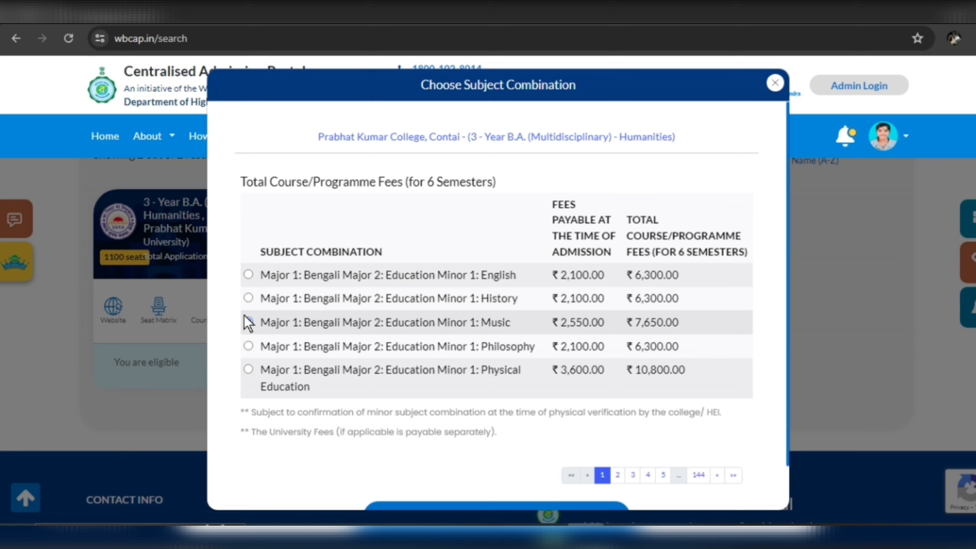
Compare the Education minor combinations, then select Bengali–Education–History on the first page.
left_click(248, 298)
left_click(249, 322)
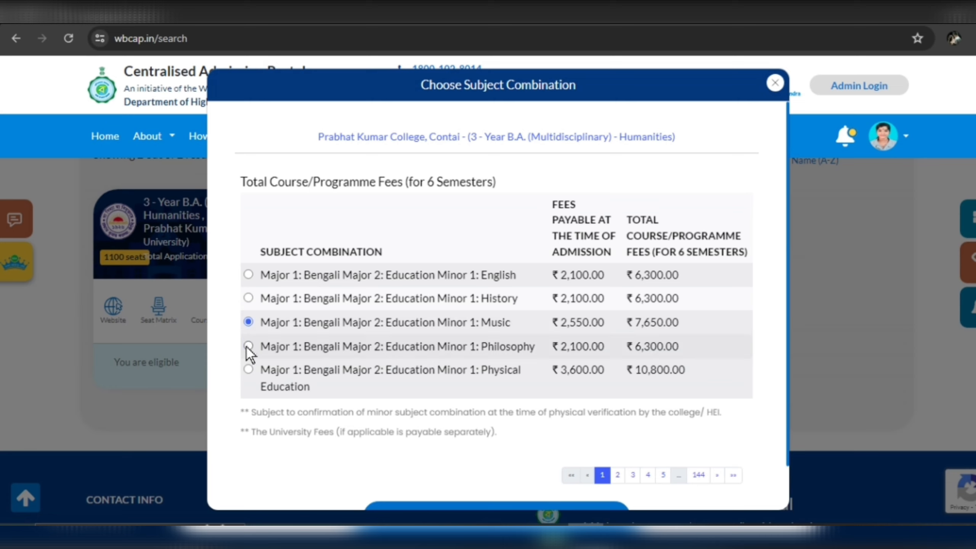
left_click(248, 346)
left_click(248, 322)
left_click(248, 299)
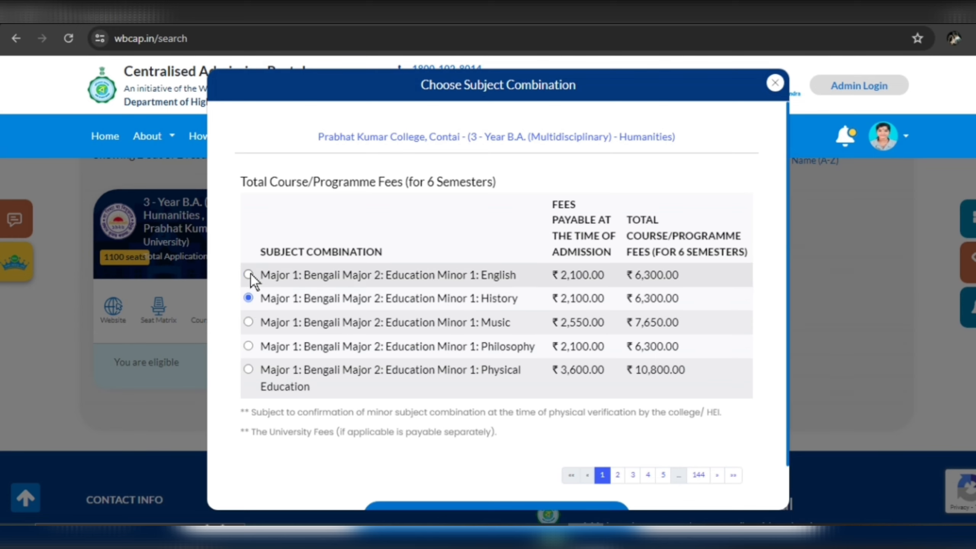
scroll(269, 254, "down", 1)
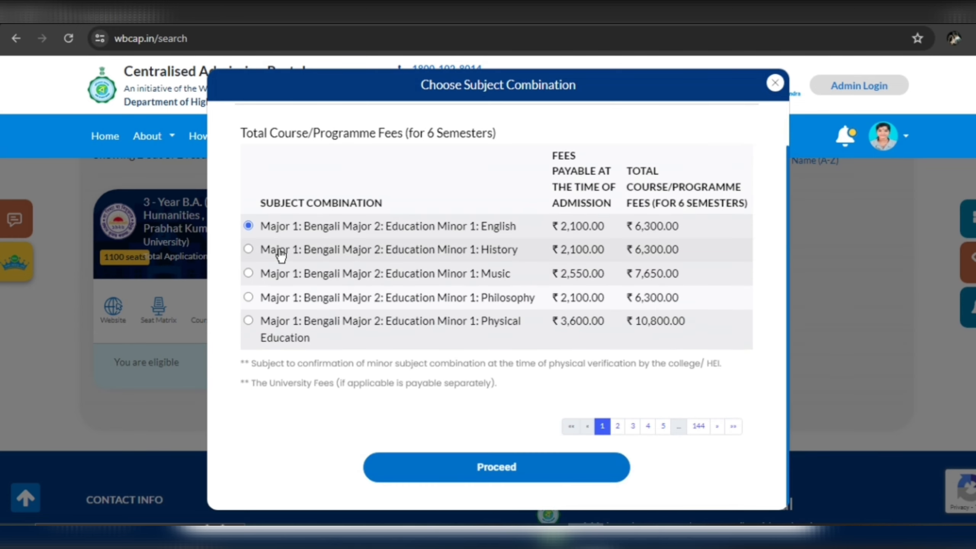
left_click(249, 250)
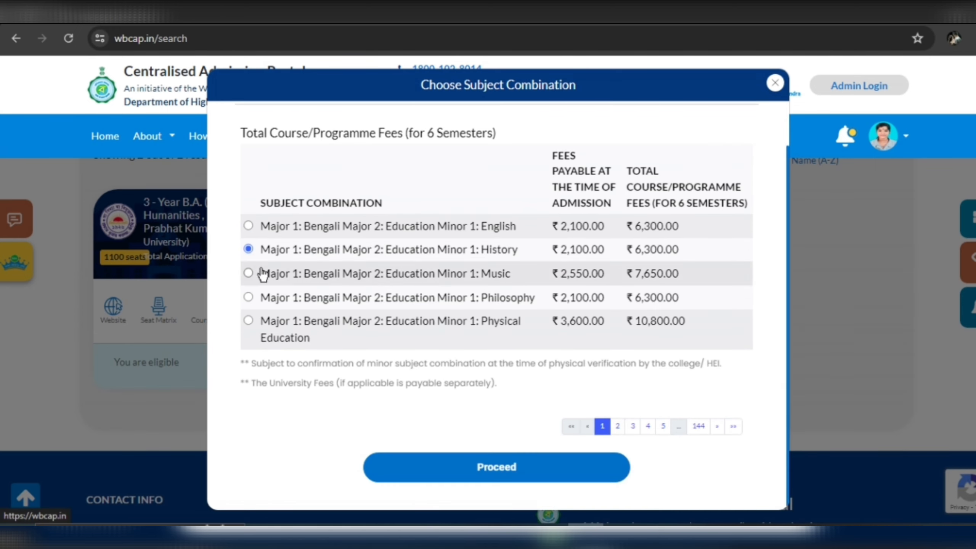
Page ahead to the fifth page and confirm the Sanskrit–Sociology–English combination.
left_click(618, 426)
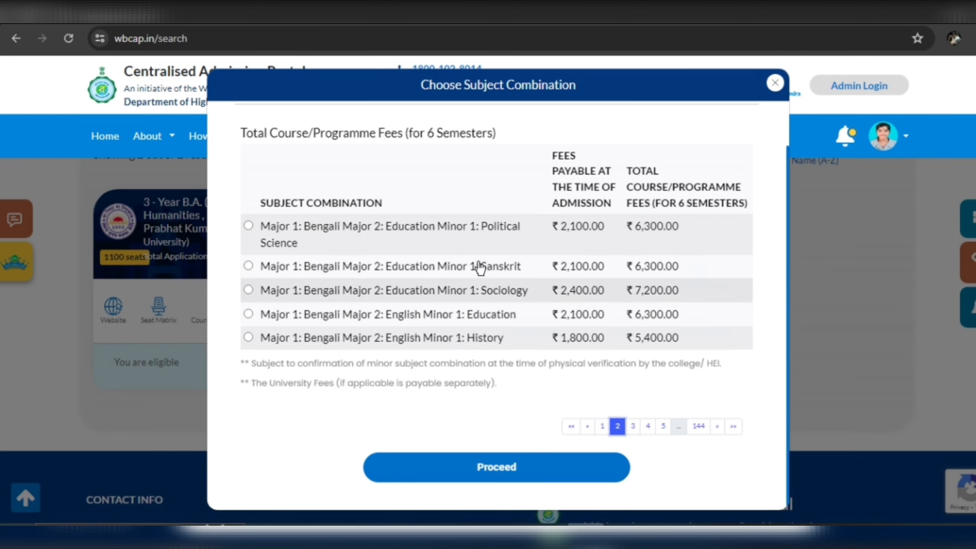
left_click(634, 428)
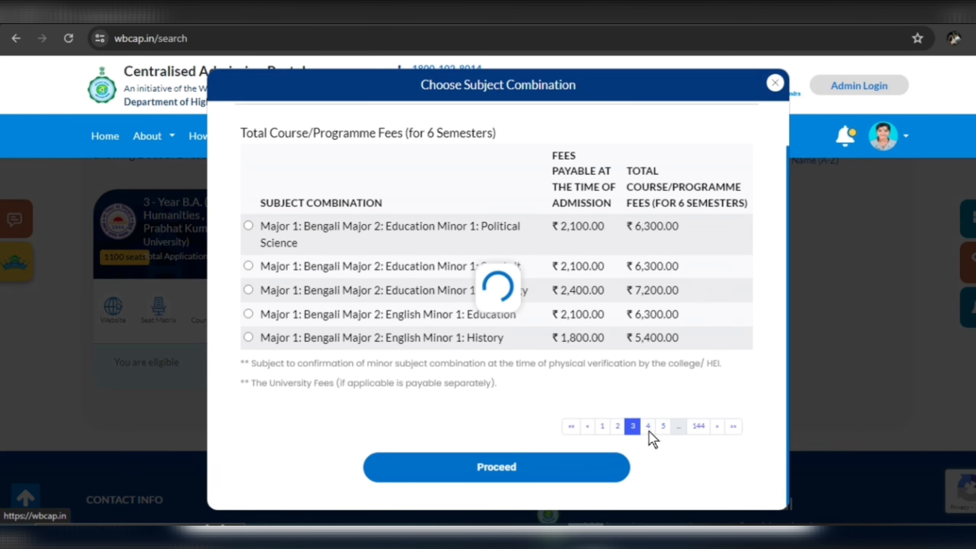
left_click(651, 442)
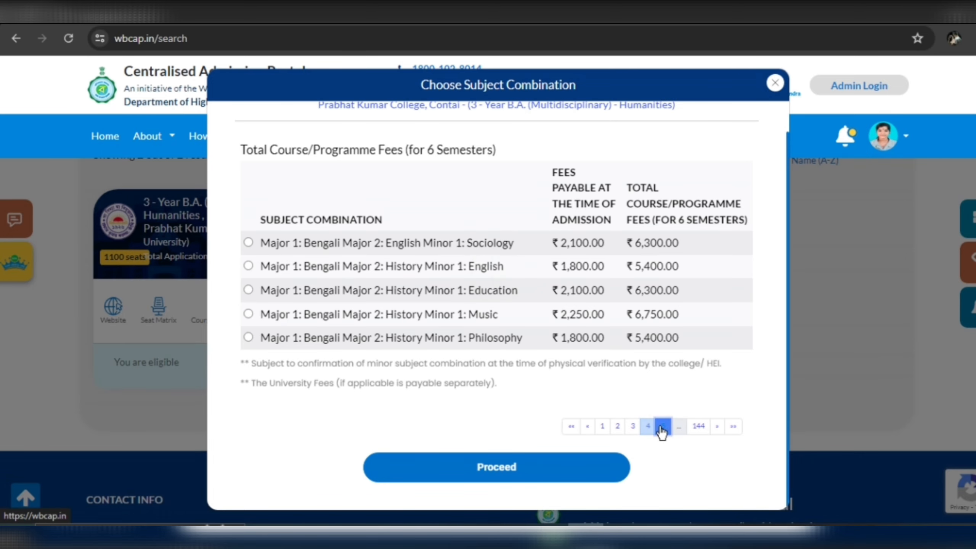
left_click(663, 427)
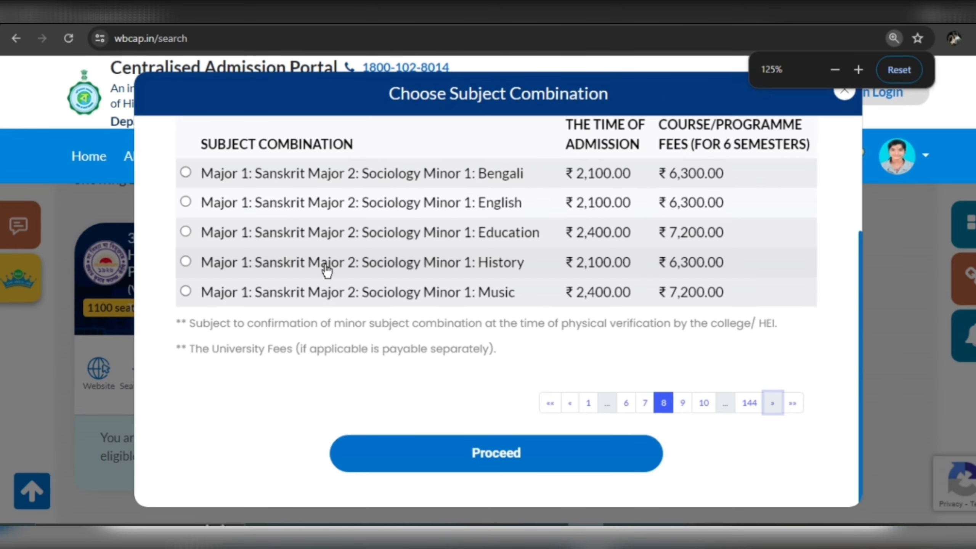
left_click(186, 250)
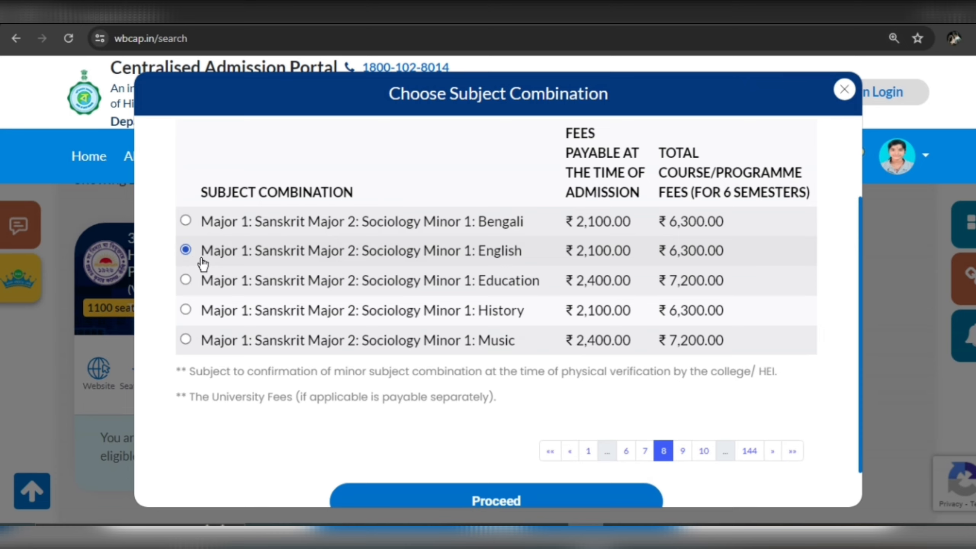
scroll(453, 294, "down", 2)
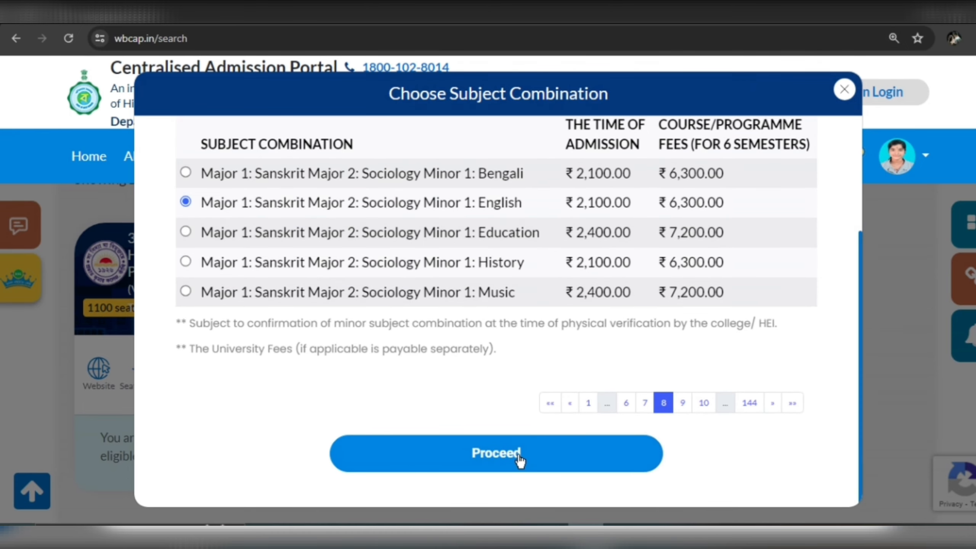
left_click(519, 457)
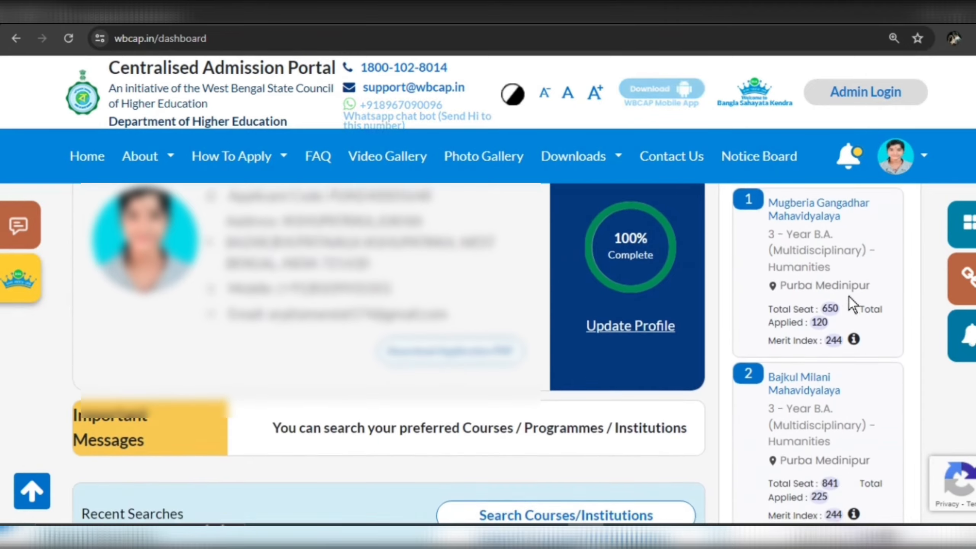
Open the preference list: Mugberia Gangadhar first (₹3,900), Bajkul Milani second (₹3,240).
scroll(849, 298, "down", 2)
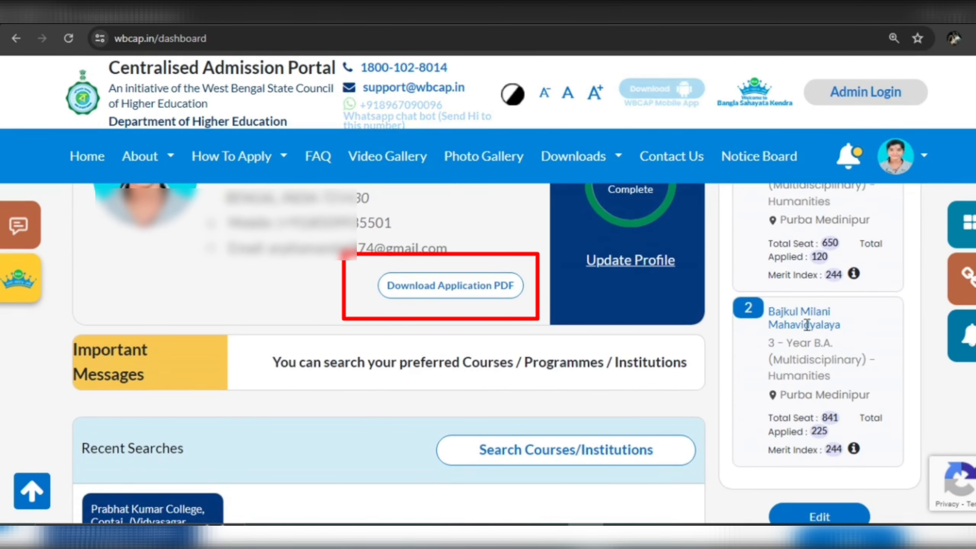
scroll(808, 325, "down", 3)
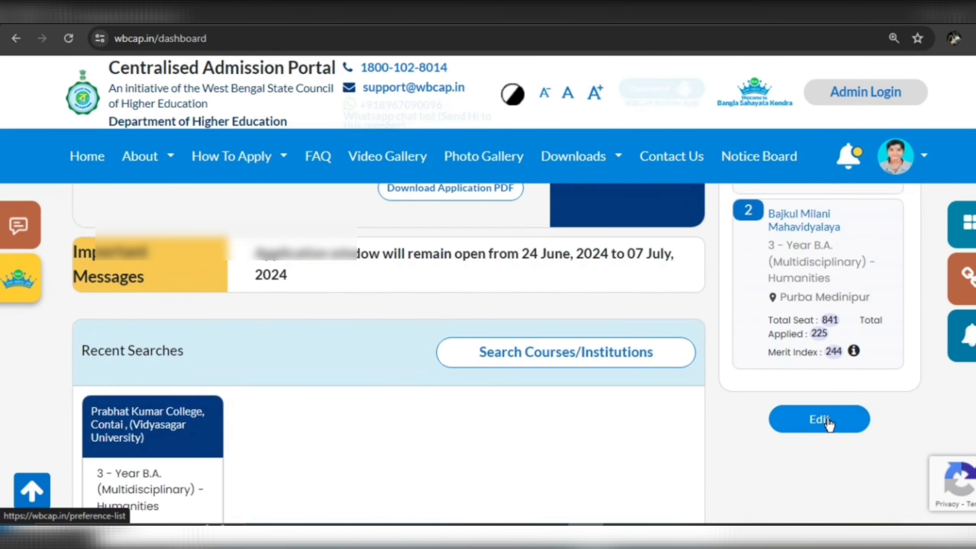
left_click(828, 419)
scroll(496, 266, "down", 5)
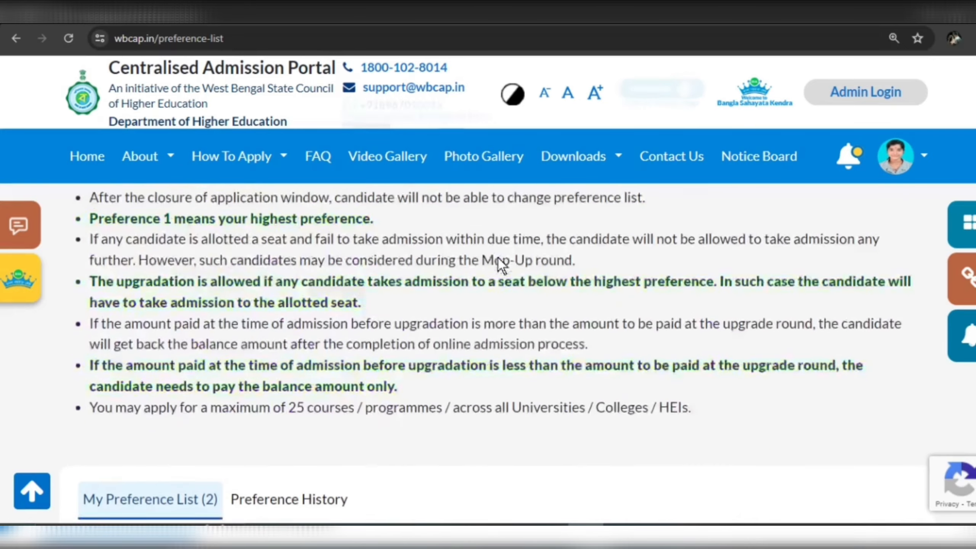
scroll(498, 258, "down", 8)
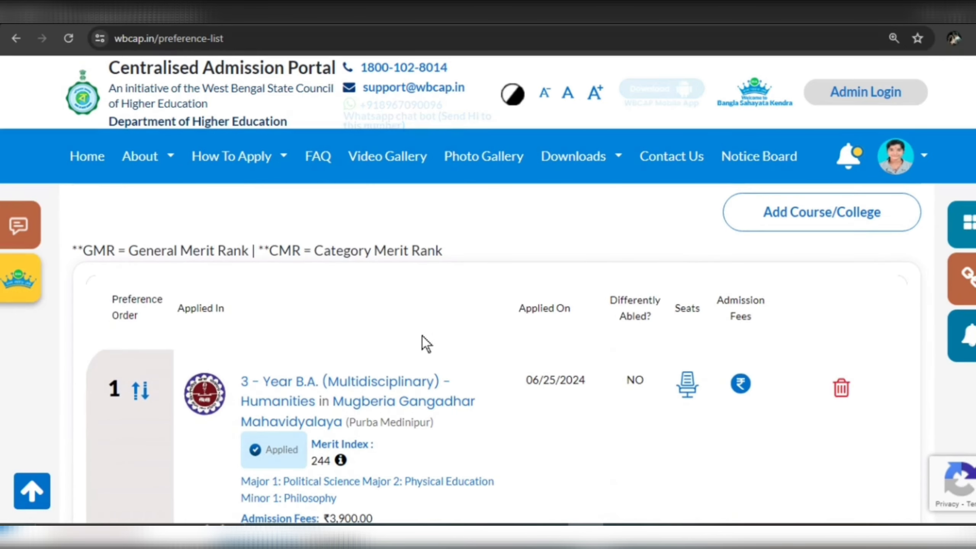
scroll(423, 336, "down", 2)
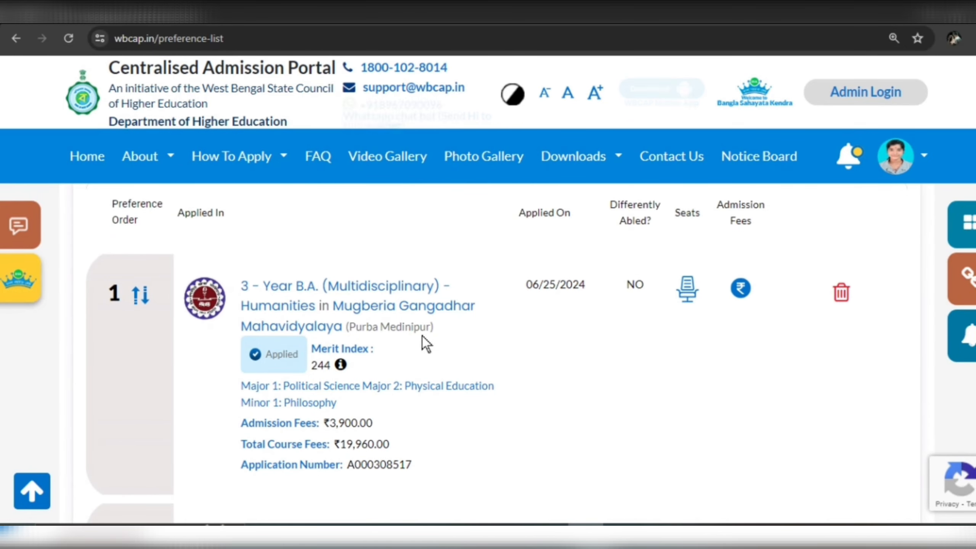
scroll(423, 335, "down", 2)
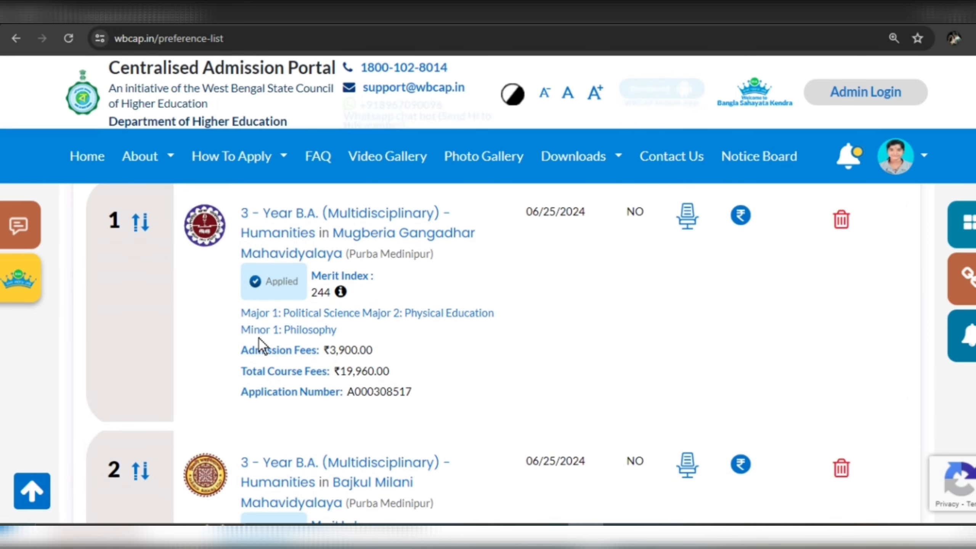
scroll(260, 339, "down", 5)
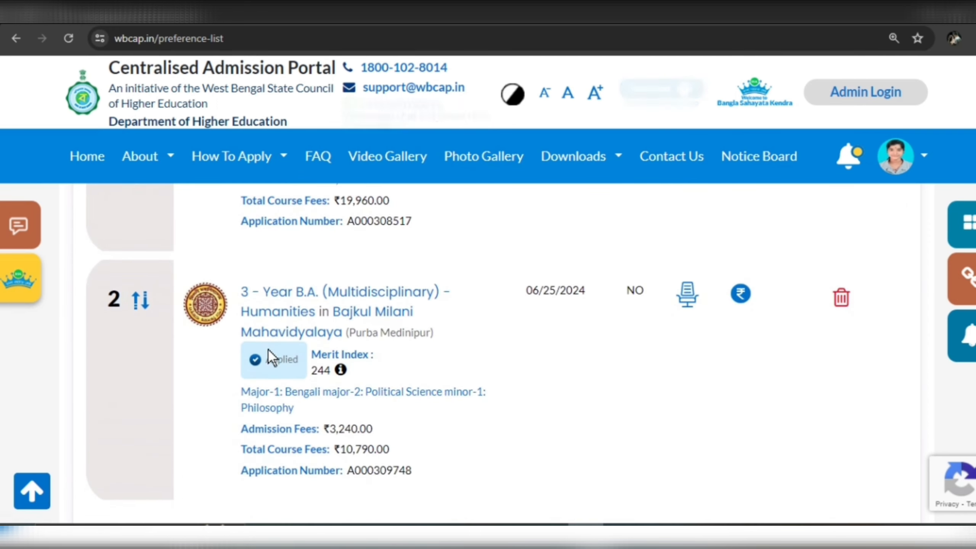
scroll(268, 350, "up", 8)
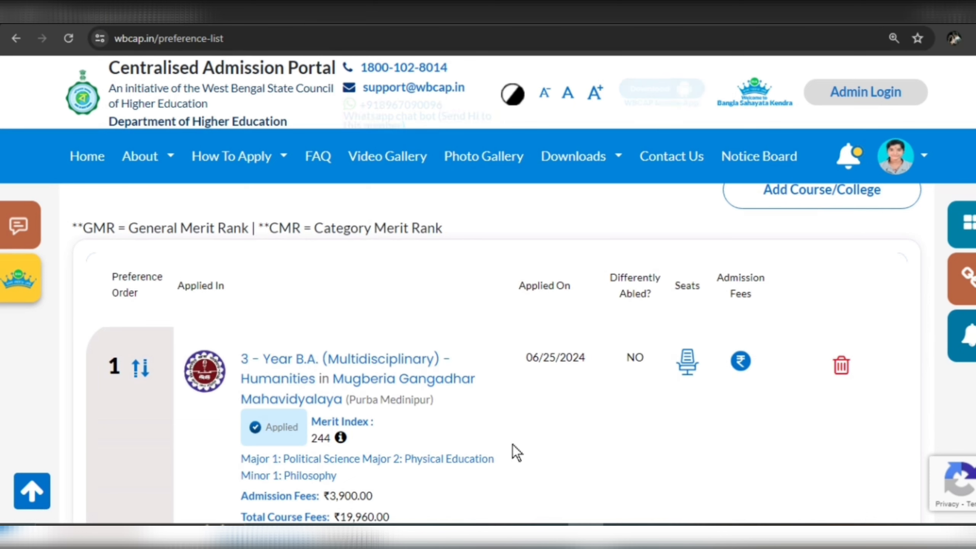
scroll(241, 288, "down", 6)
scroll(242, 289, "up", 3)
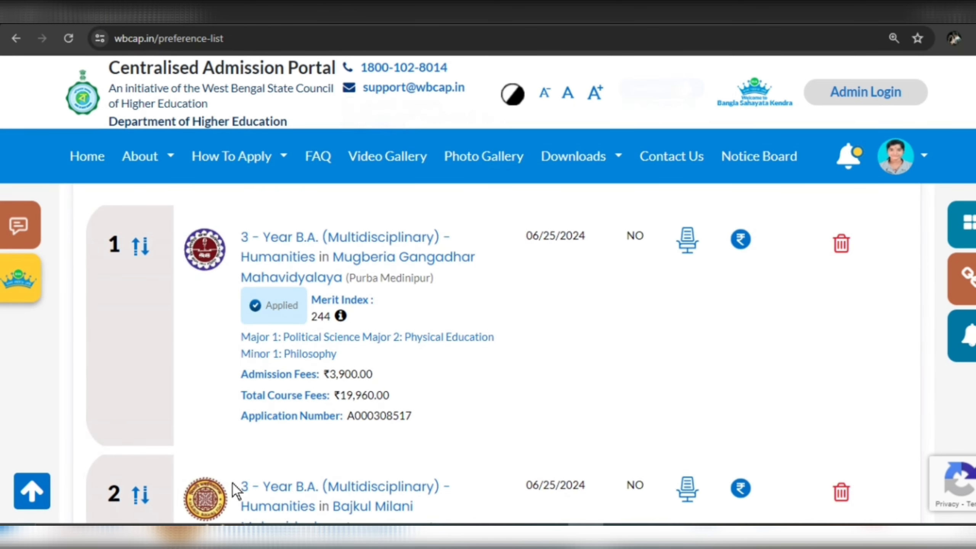
scroll(230, 330, "down", 3)
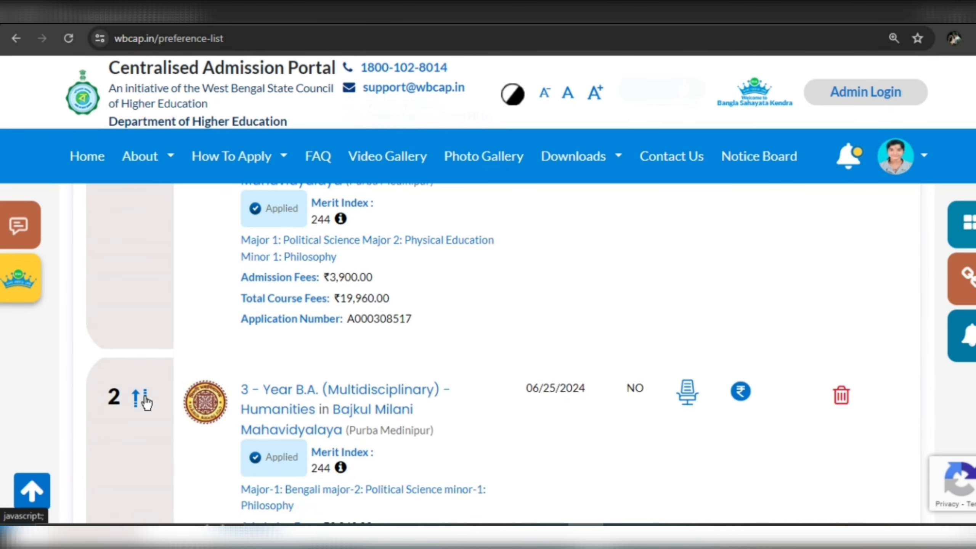
left_click(145, 397)
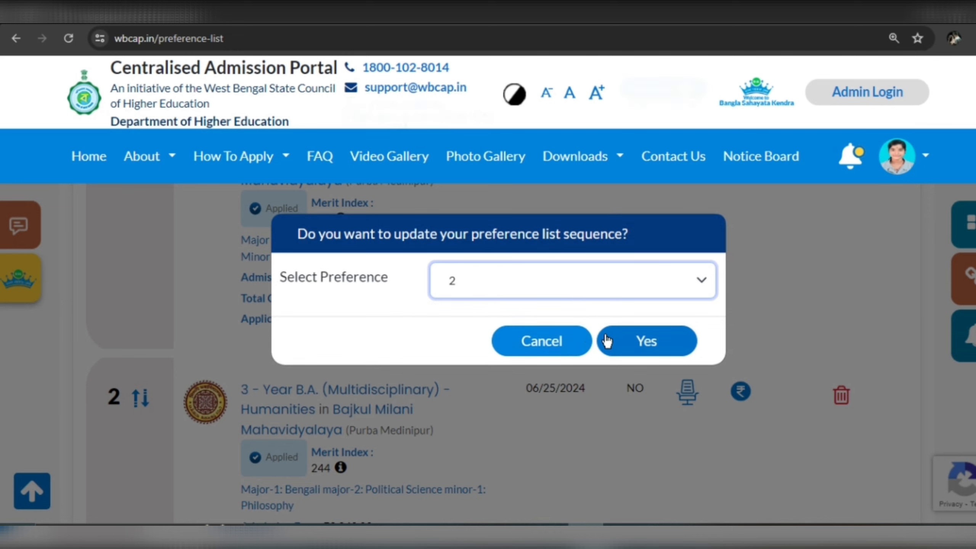
left_click(530, 347)
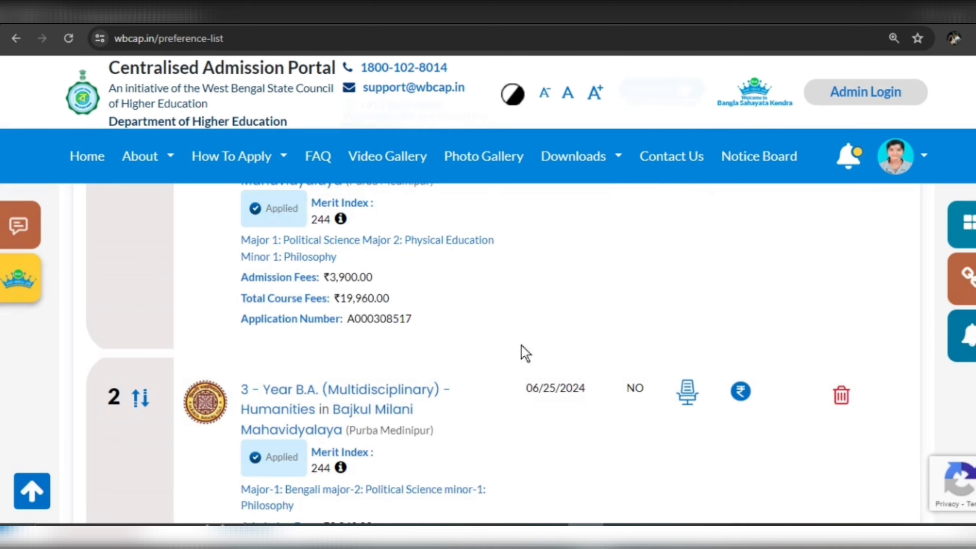
scroll(361, 356, "up", 4)
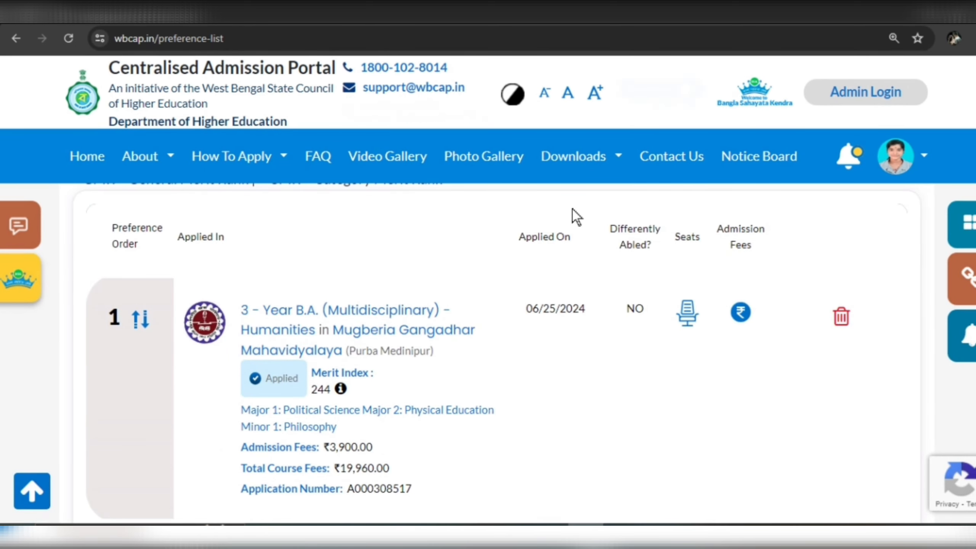